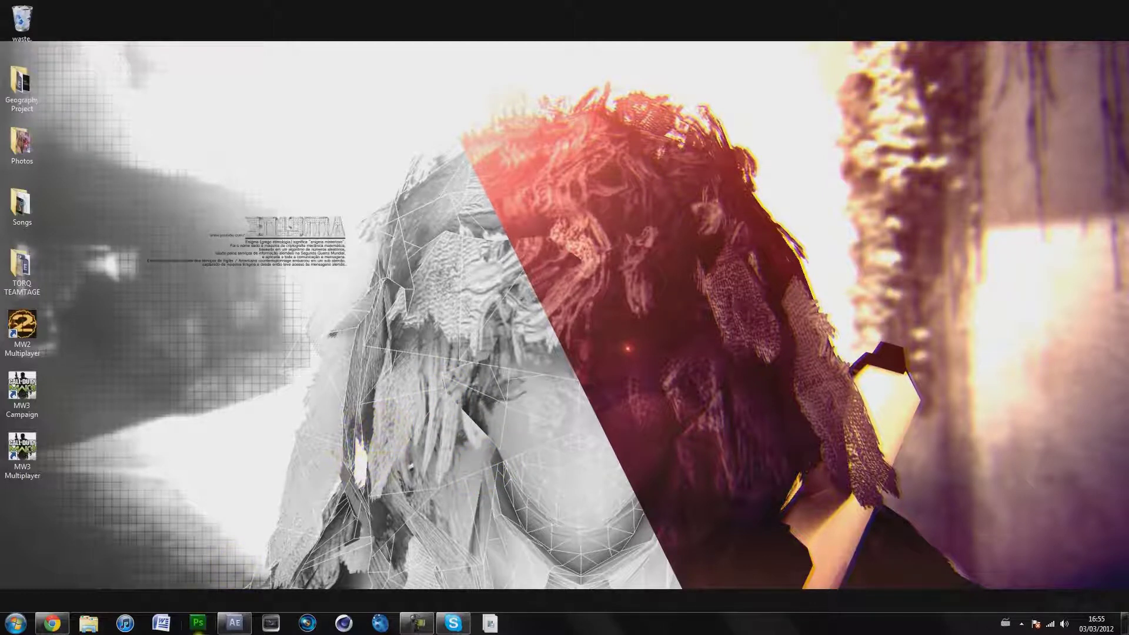
Step: Restore the After Effects window from the taskbar
click(234, 622)
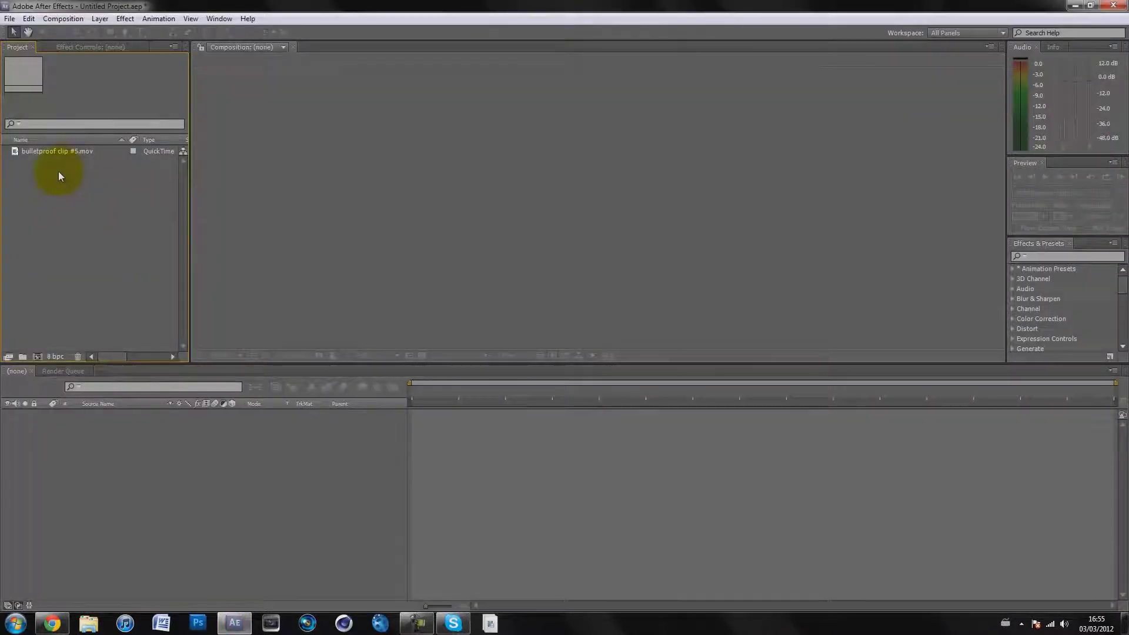
Step: Create a new composition from the bulletproof clip #5.mov footage
click(63, 150)
drag(69, 153, 535, 189)
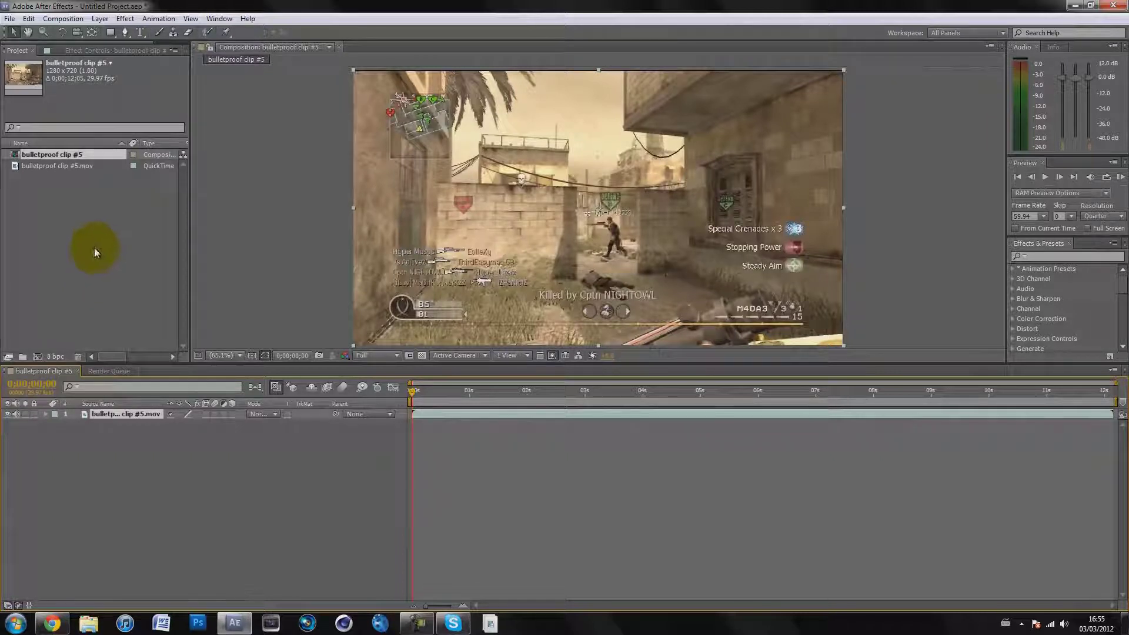
Step: Scrub to the knife moment and land exactly on frame 0;00;06;22
click(139, 473)
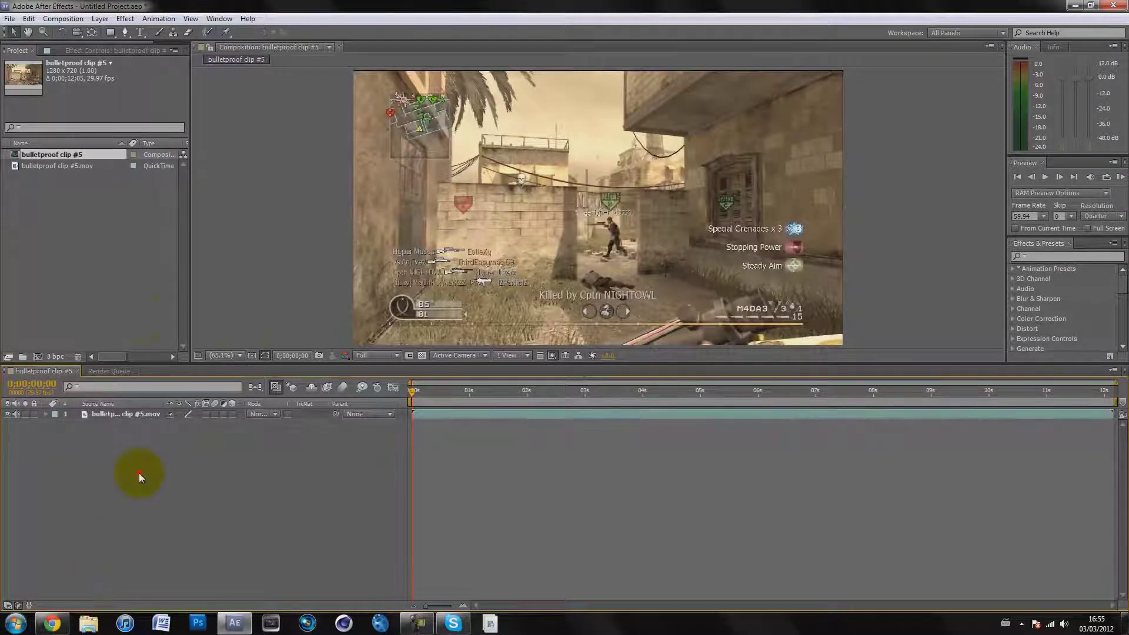
click(136, 414)
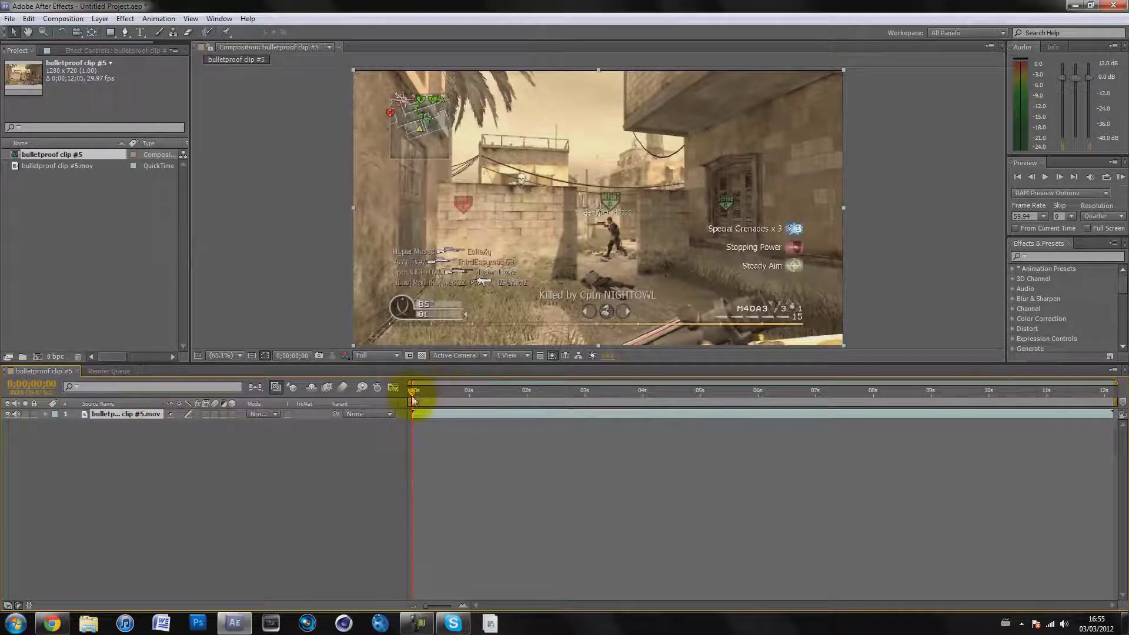
mouse_move(413, 398)
mouse_down()
mouse_move(434, 393)
mouse_move(396, 386)
mouse_move(469, 374)
mouse_move(489, 358)
mouse_move(404, 376)
mouse_move(422, 381)
mouse_up()
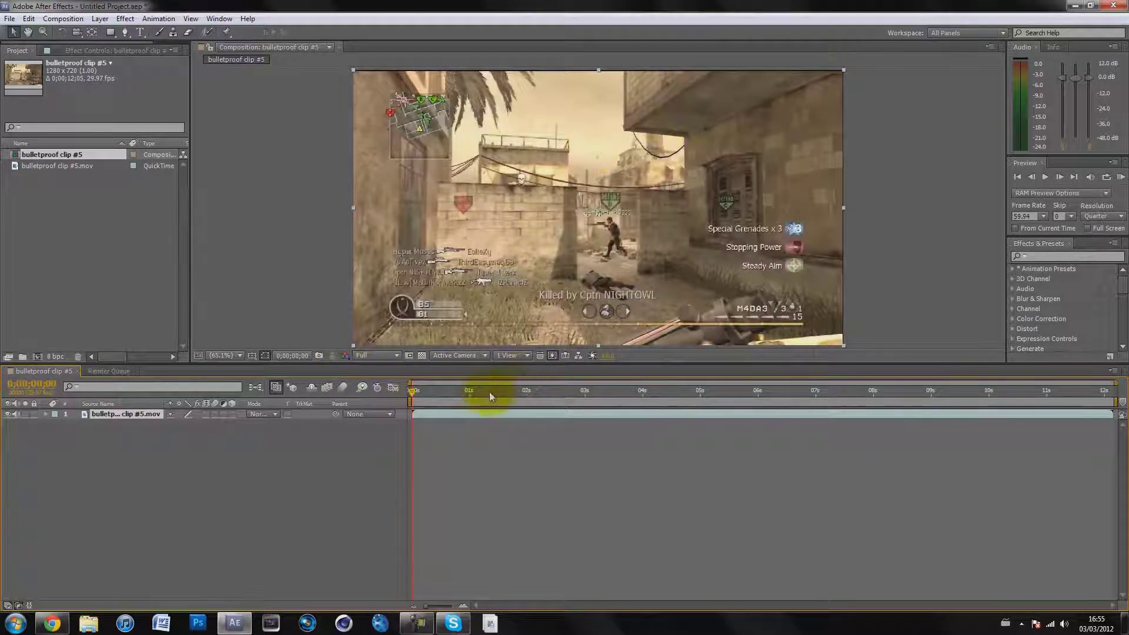
drag(411, 389, 803, 362)
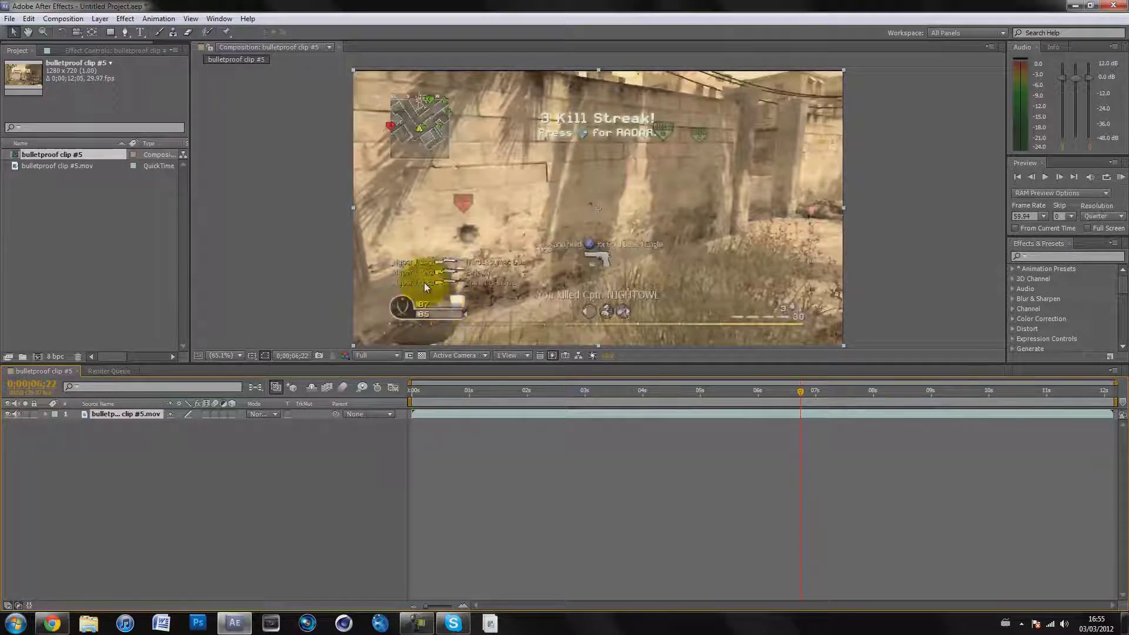
key(Page_Up)
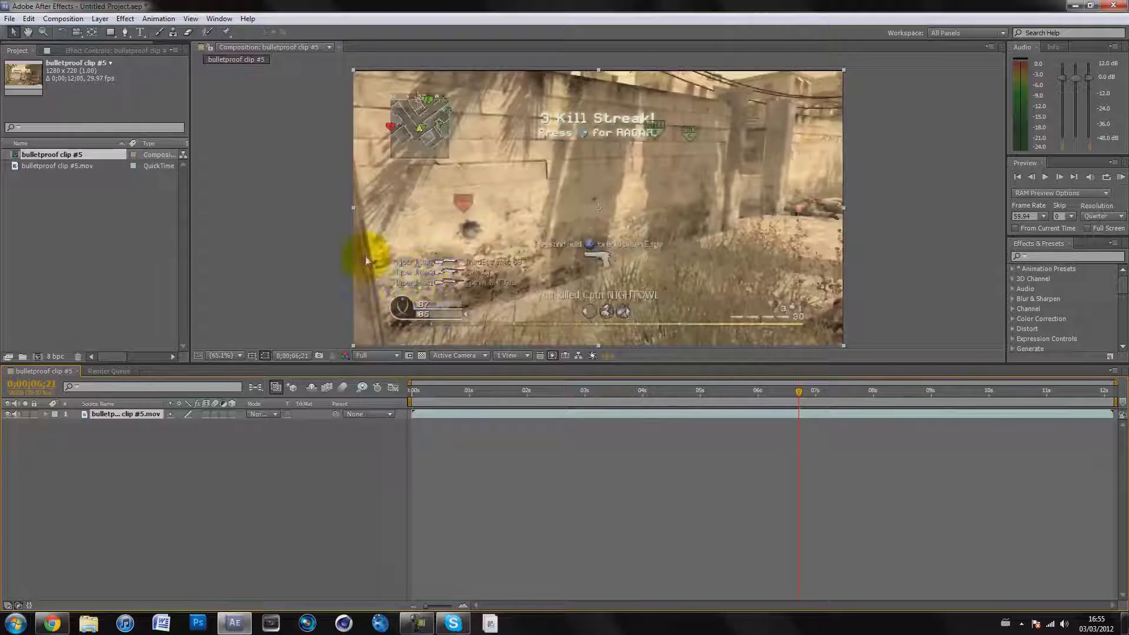
key(Page_Down)
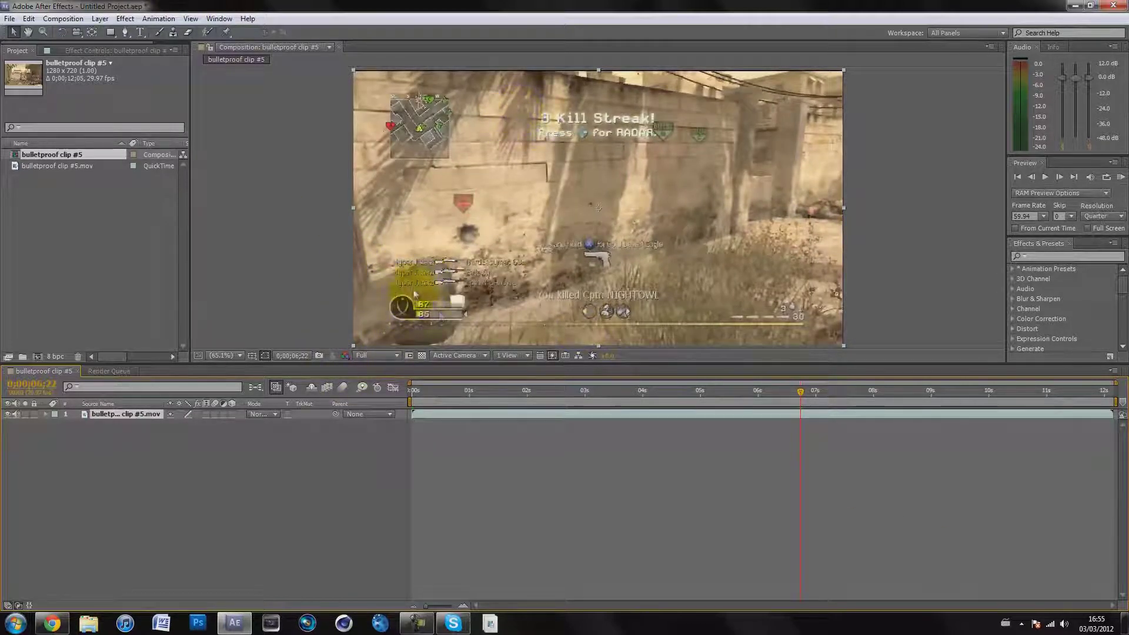
Step: Rename the footage layer to 'clip'
click(142, 414)
key(Return)
text(clip)
key(Return)
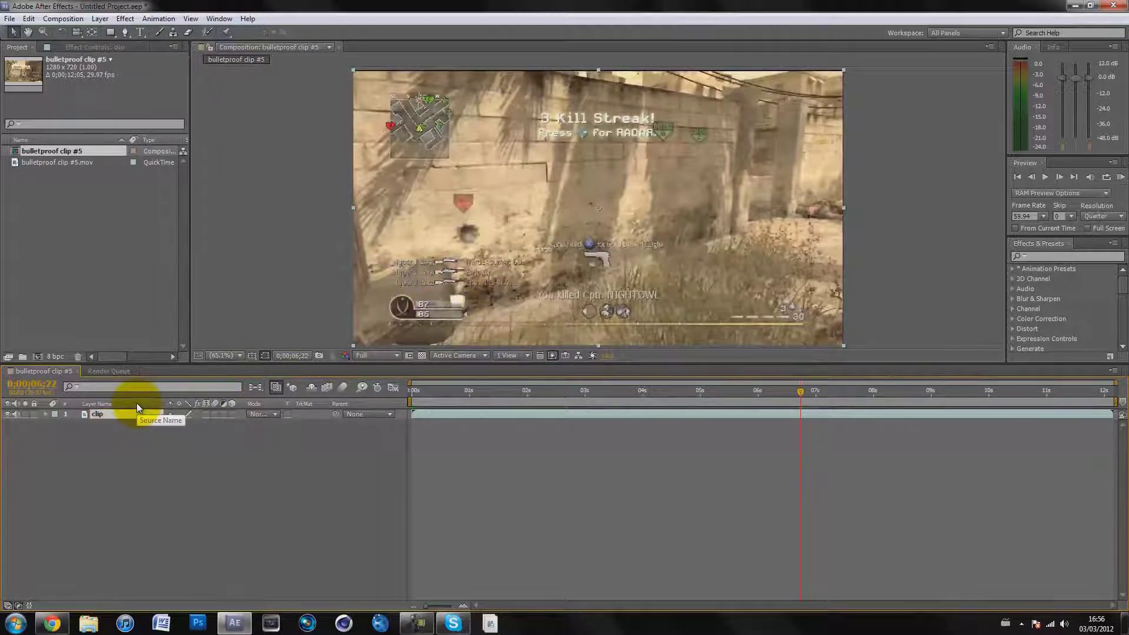
Step: Split the clip layer at 0;00;06;22 and name the later part 'knife Start'
click(196, 481)
click(112, 416)
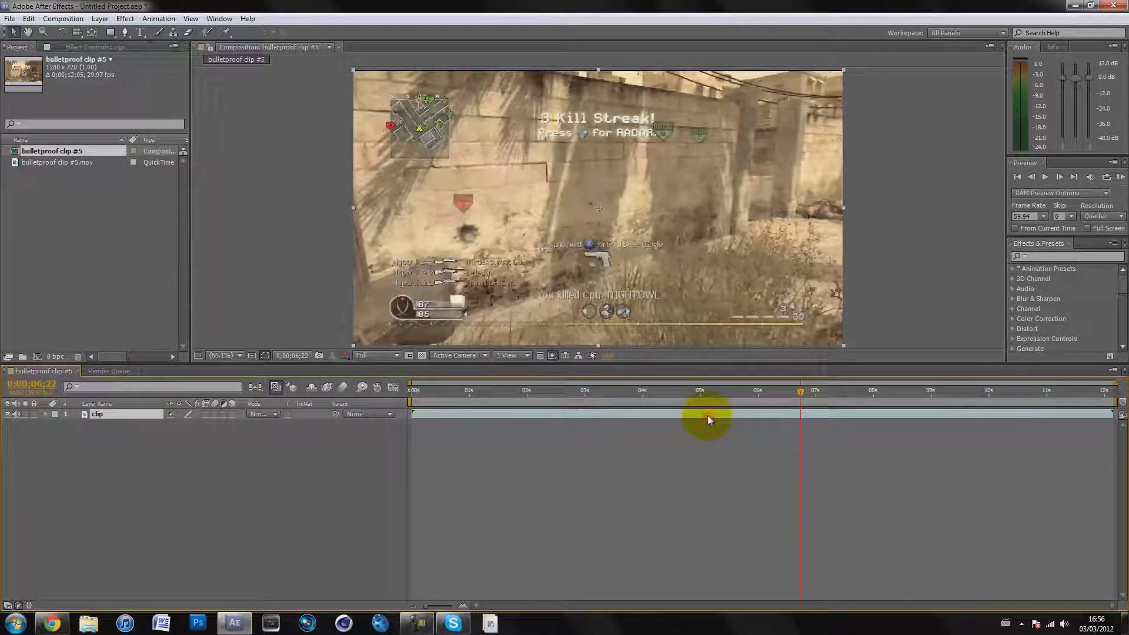
key(ctrl+shift+d)
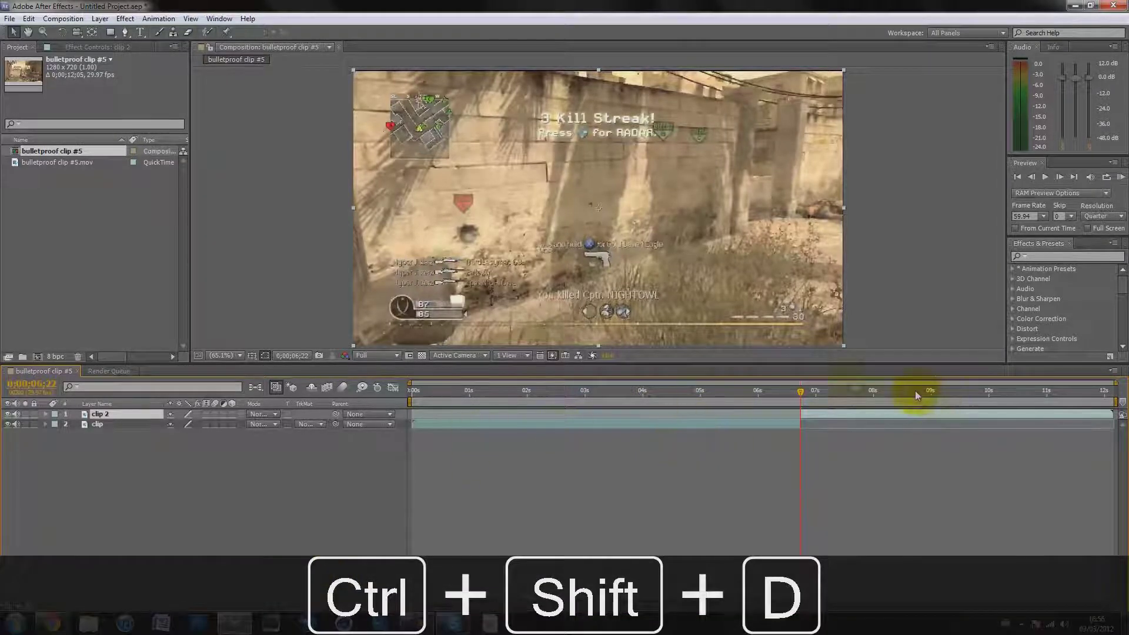
click(143, 414)
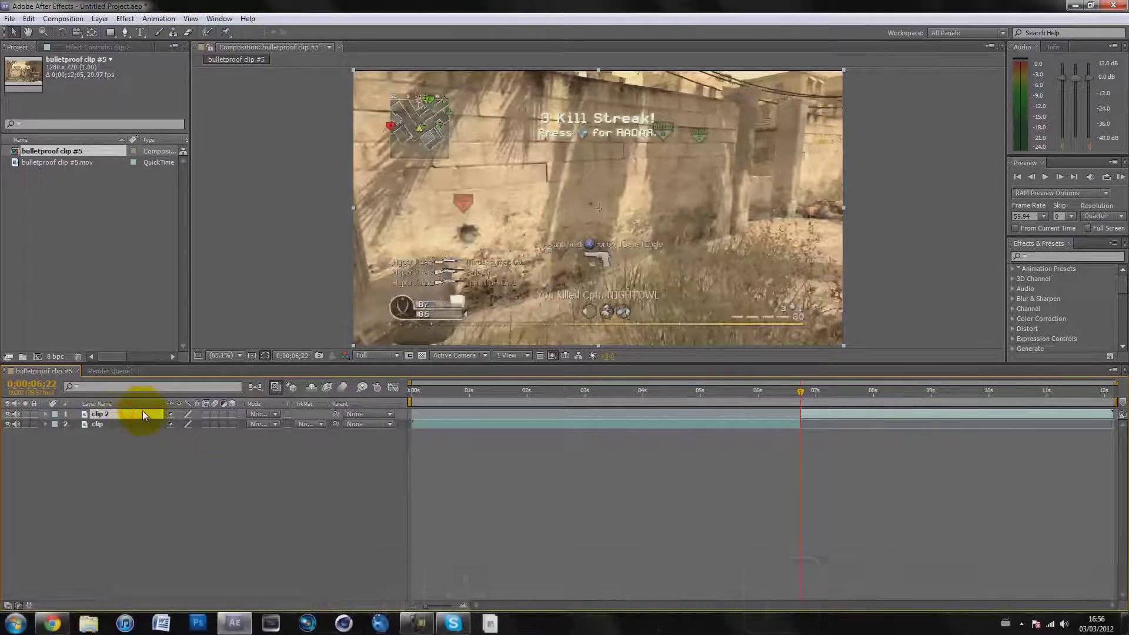
key(Return)
text(knife Start)
key(Return)
click(154, 491)
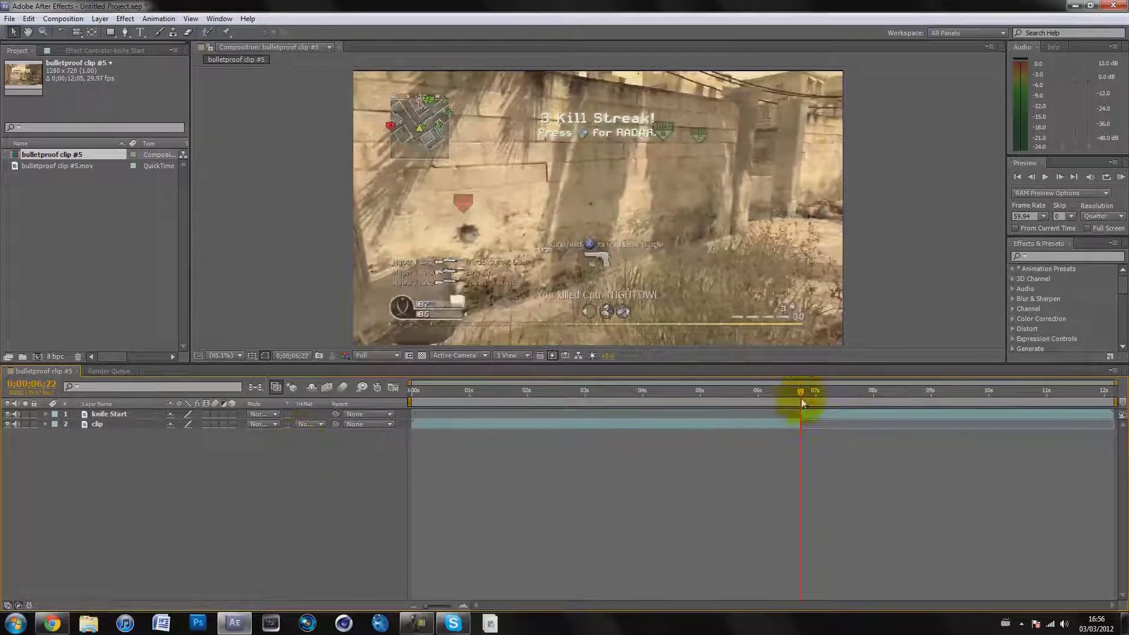
Step: Check the knife swing around 0;00;06;25, return to 0;00;06;22, and choose the Pen tool
click(809, 415)
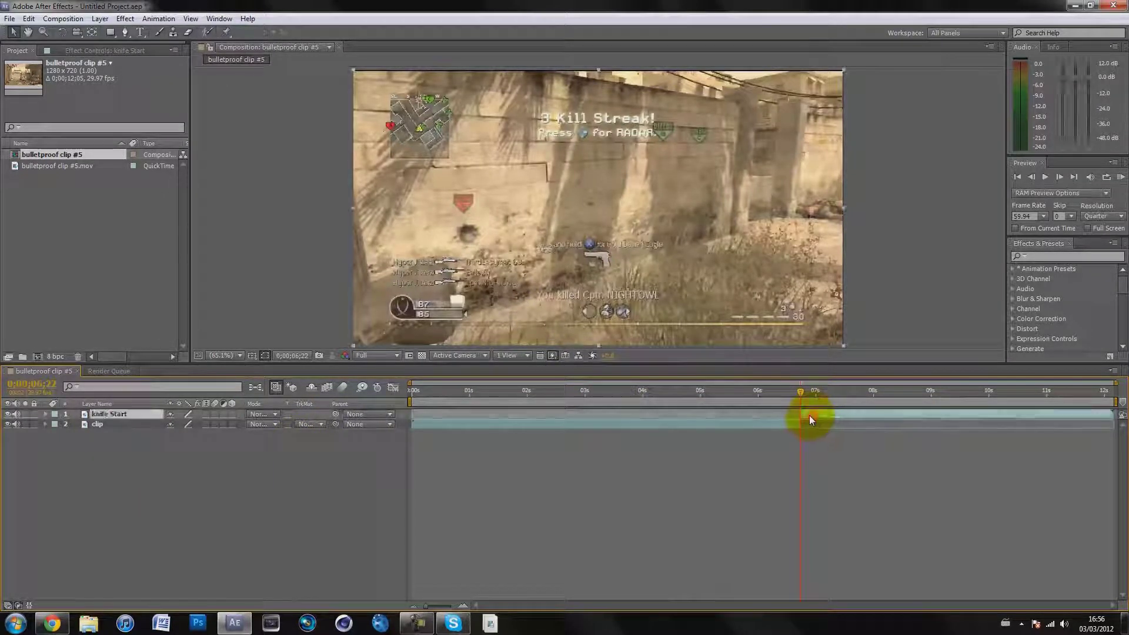
mouse_move(802, 393)
mouse_down()
mouse_move(787, 390)
mouse_move(796, 390)
mouse_up()
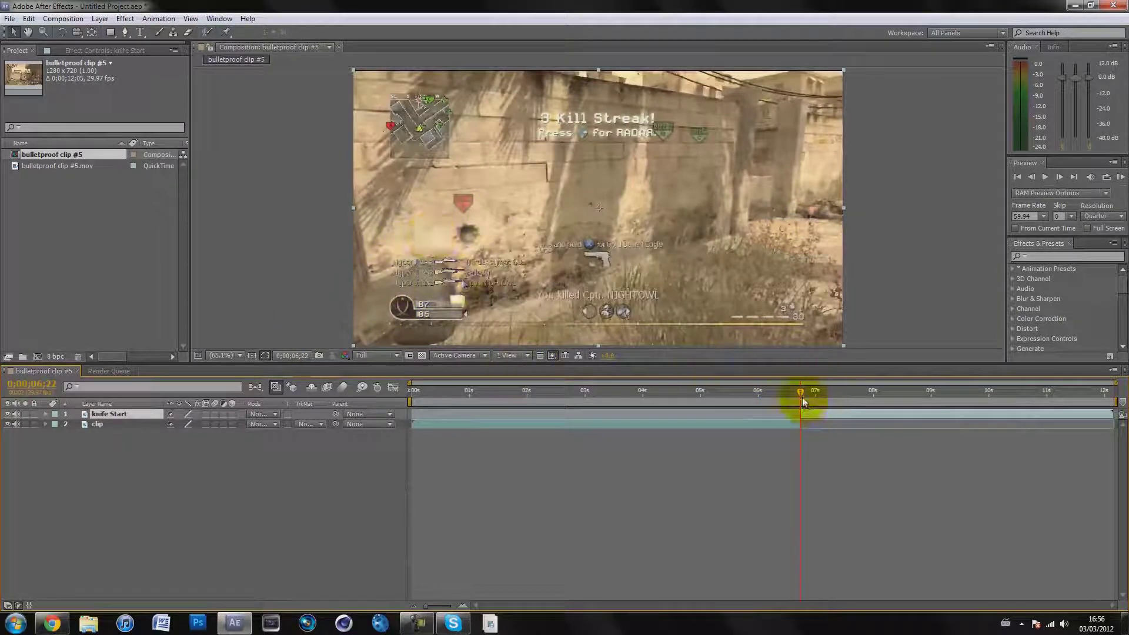
drag(802, 396, 808, 395)
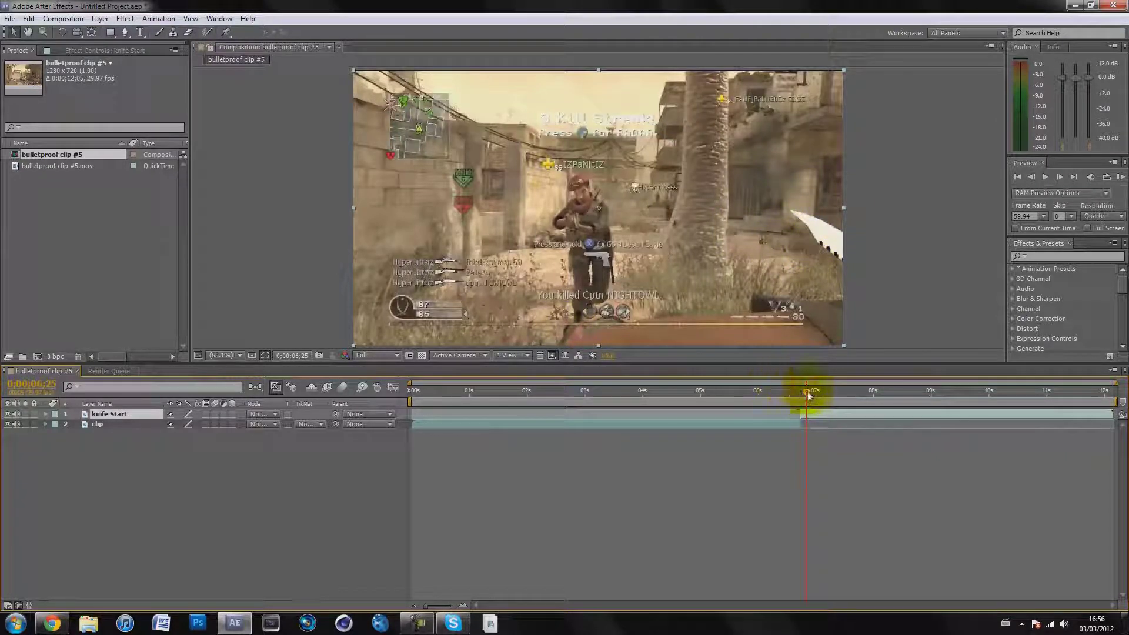
drag(807, 393, 801, 391)
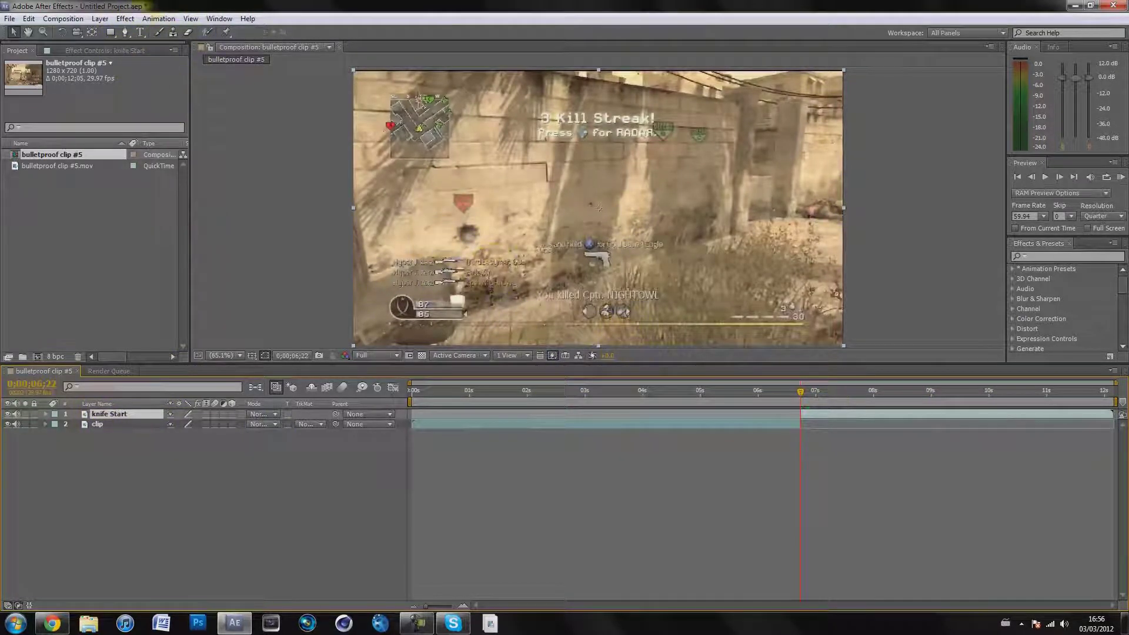
click(125, 33)
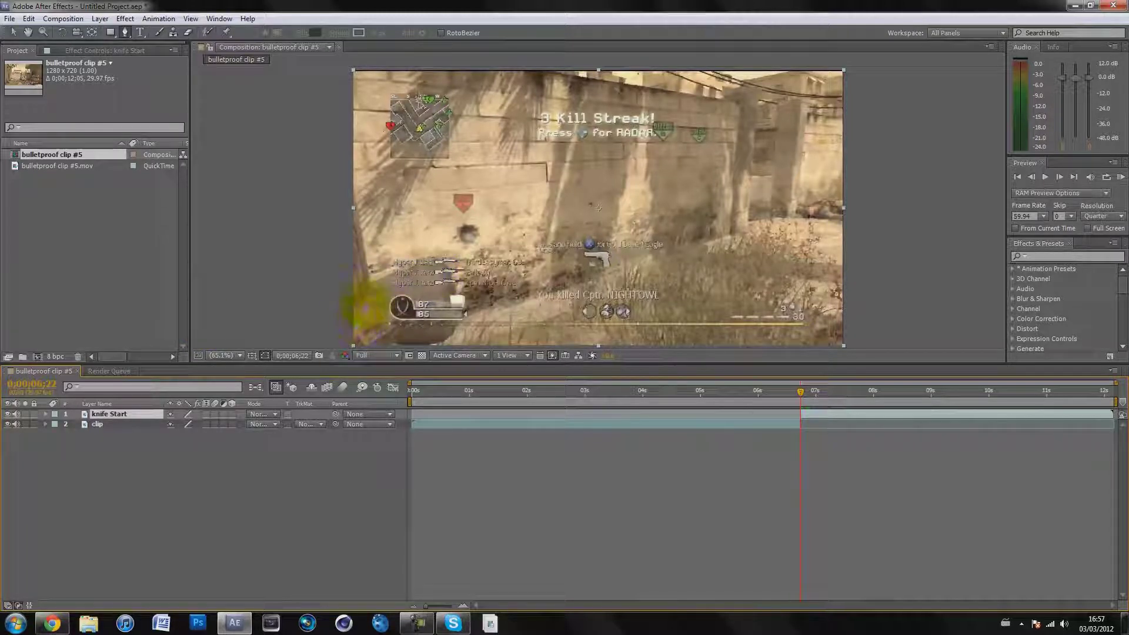
Step: Trace the slash line with mask points following the knife frame by frame to the right edge
click(355, 312)
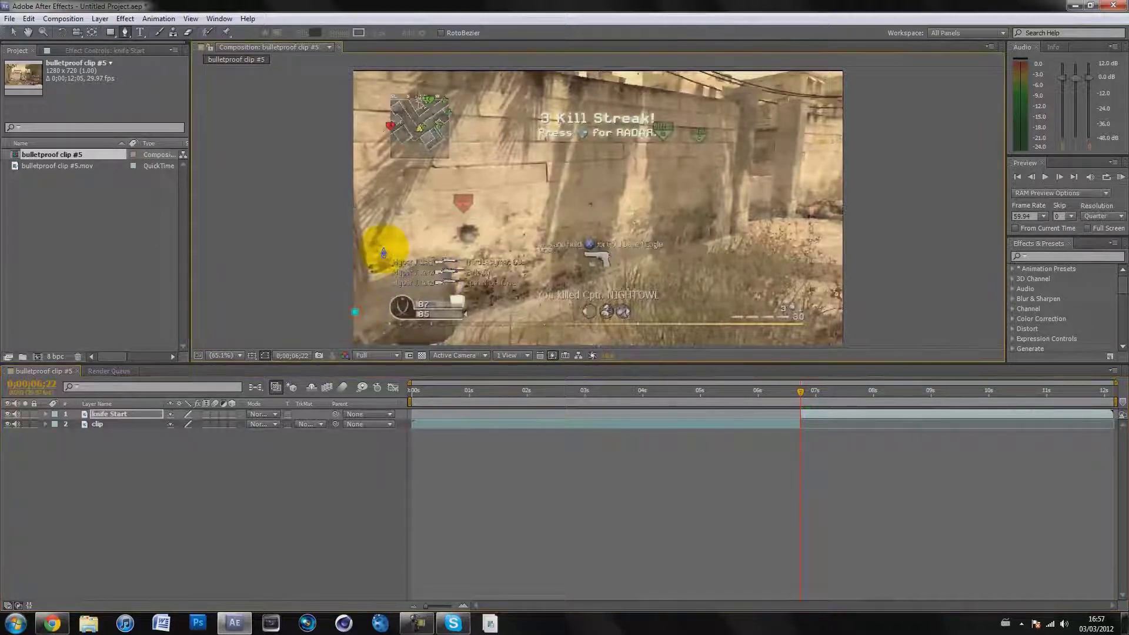
key(Page_Down)
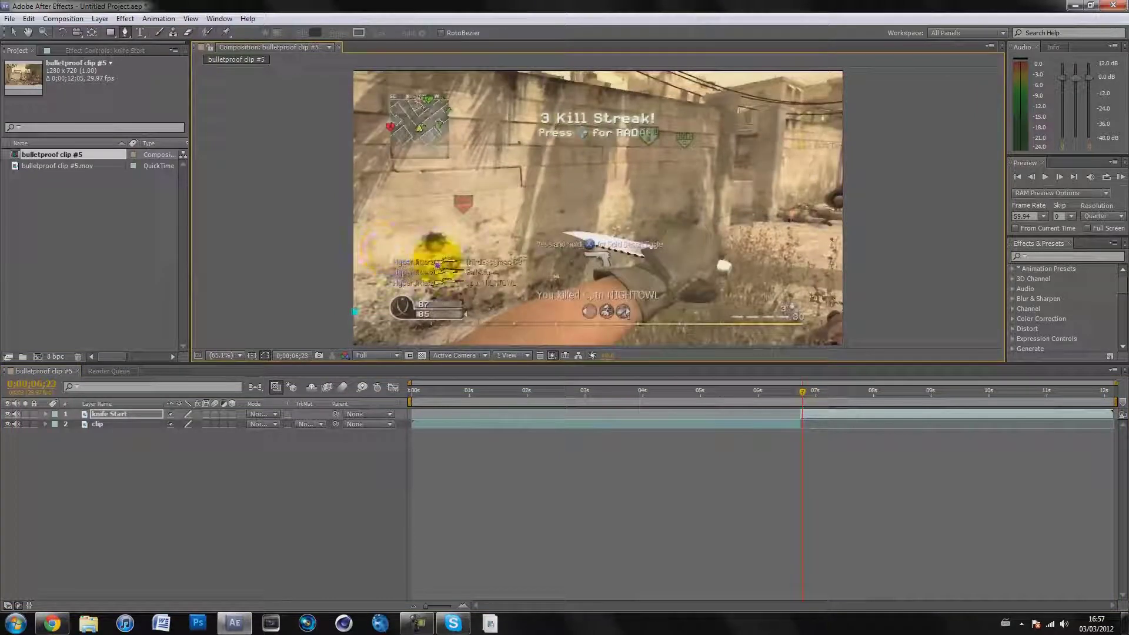
click(600, 241)
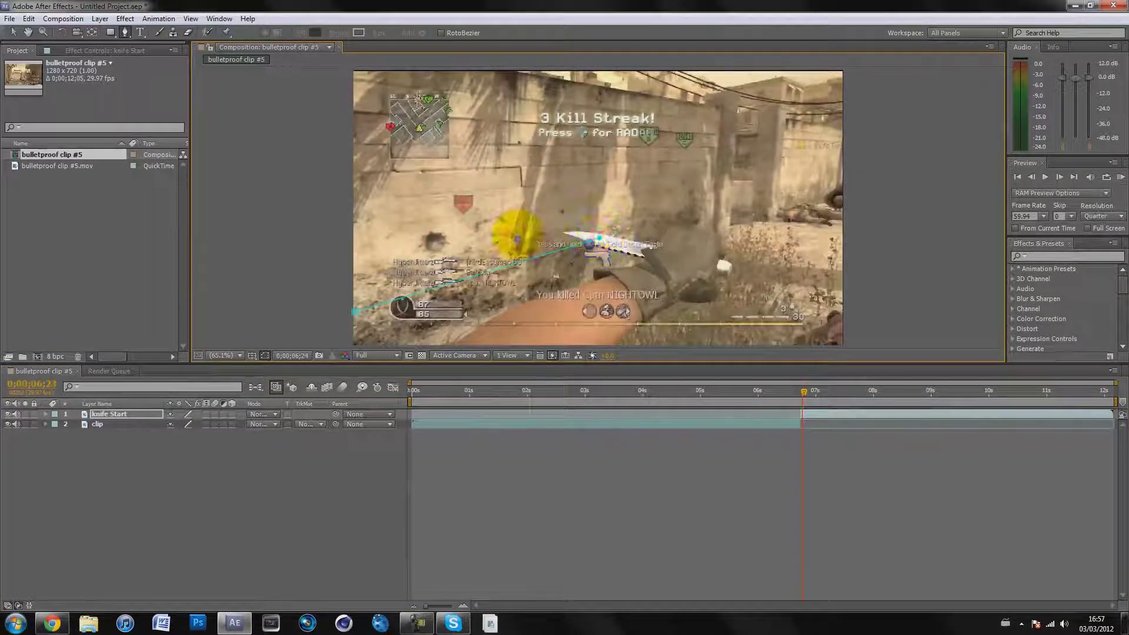
key(Page_Down)
click(683, 233)
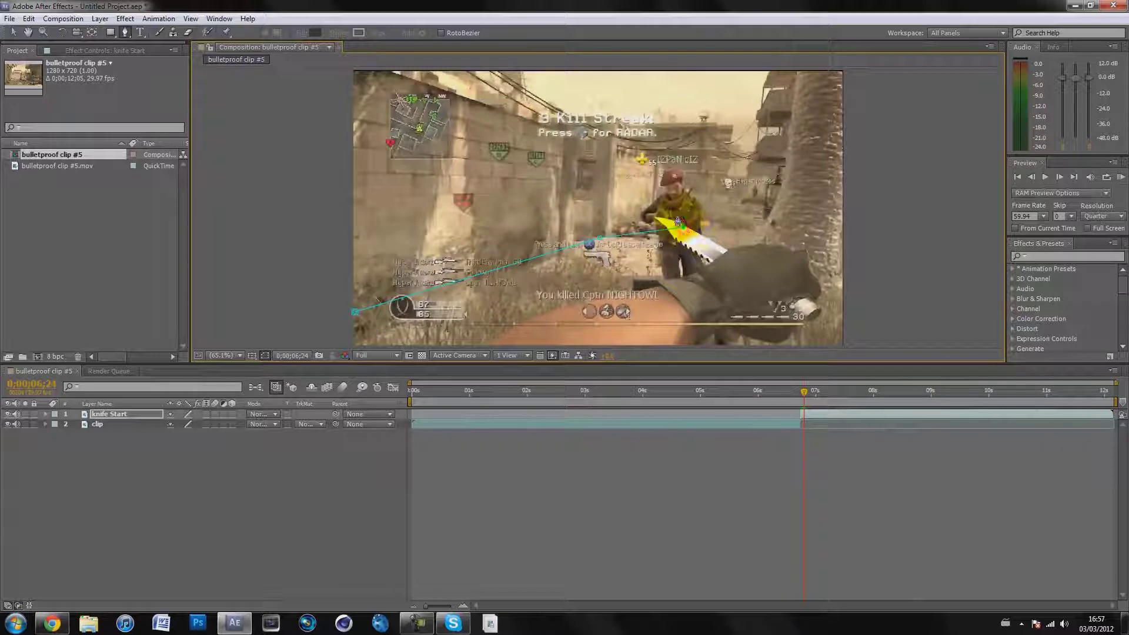
key(Page_Down)
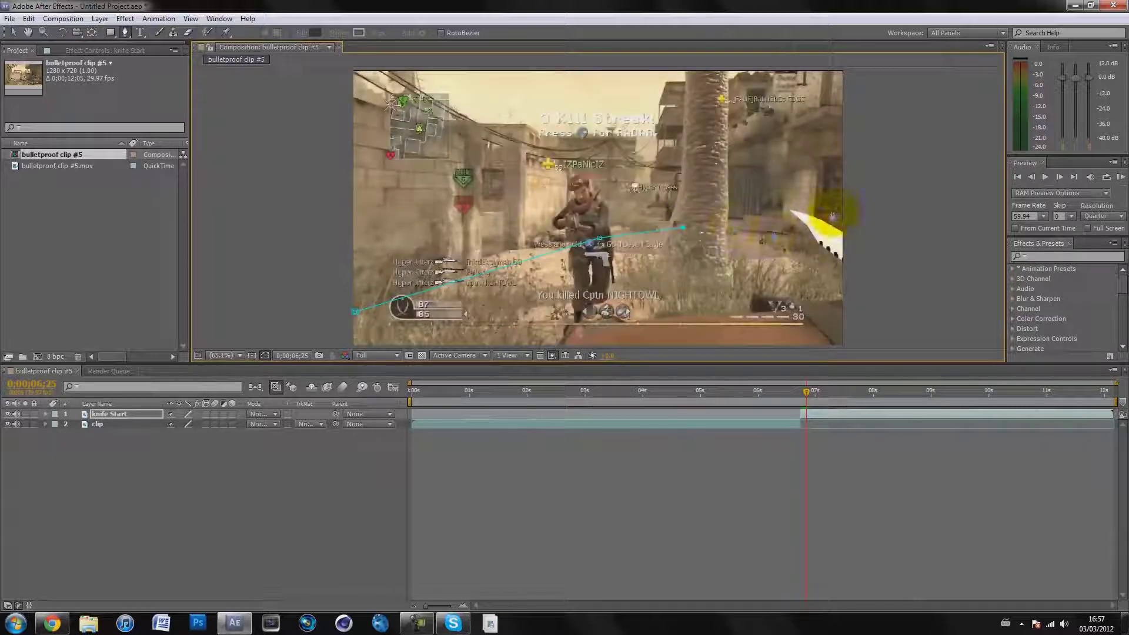
click(837, 209)
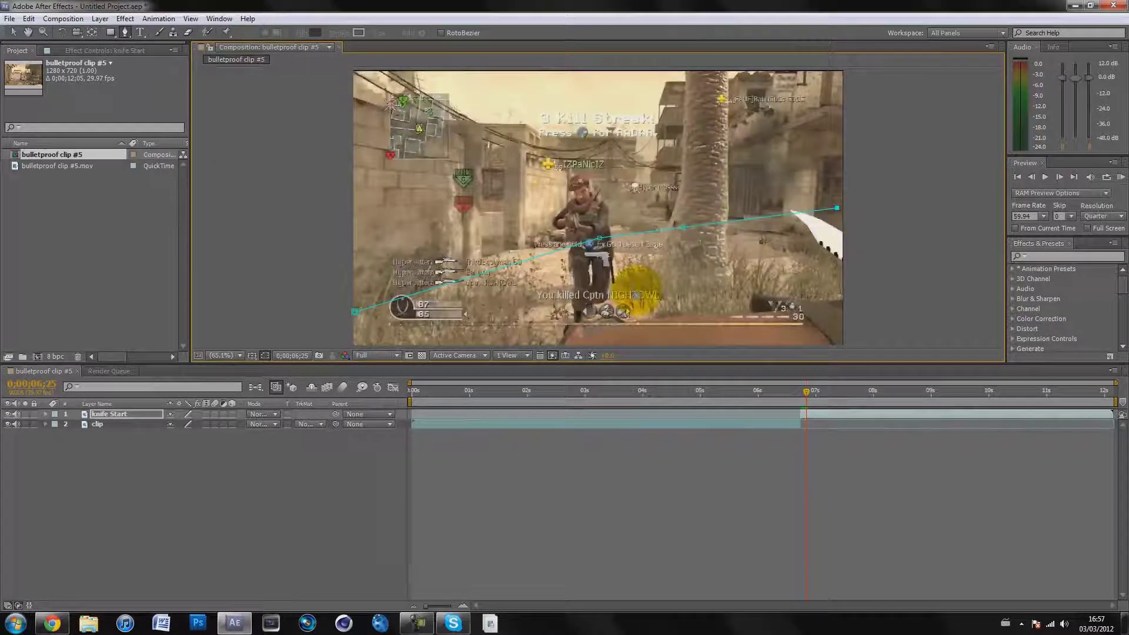
Step: Close the mask around the frame's lower half and select the masked knife Start layer
key(comma)
click(900, 252)
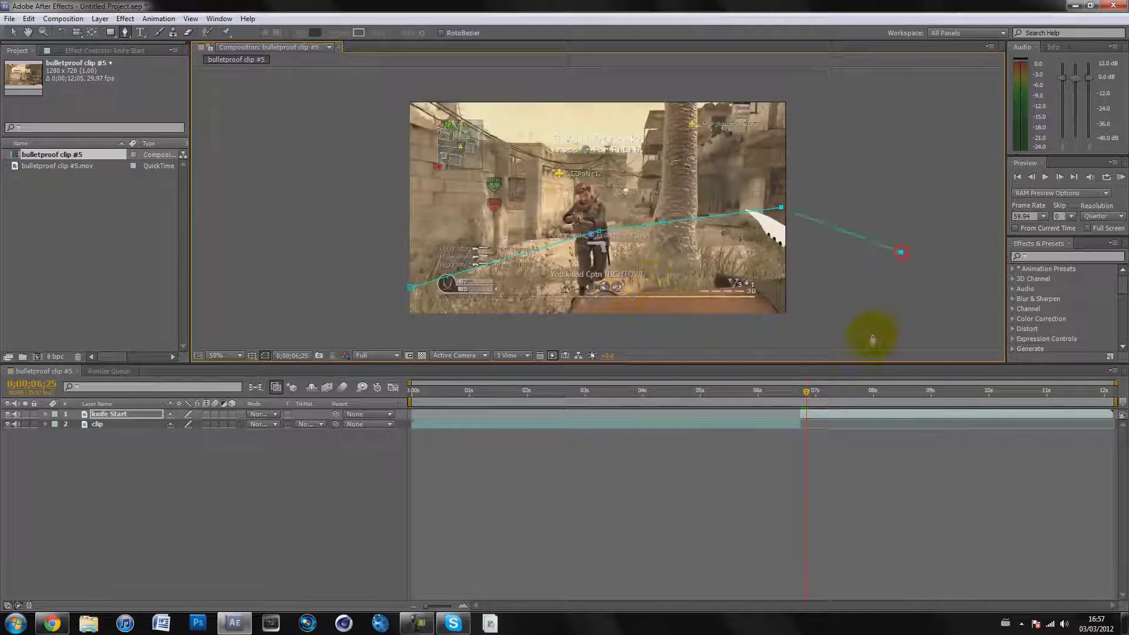
click(872, 336)
click(546, 338)
click(386, 336)
click(387, 293)
click(411, 287)
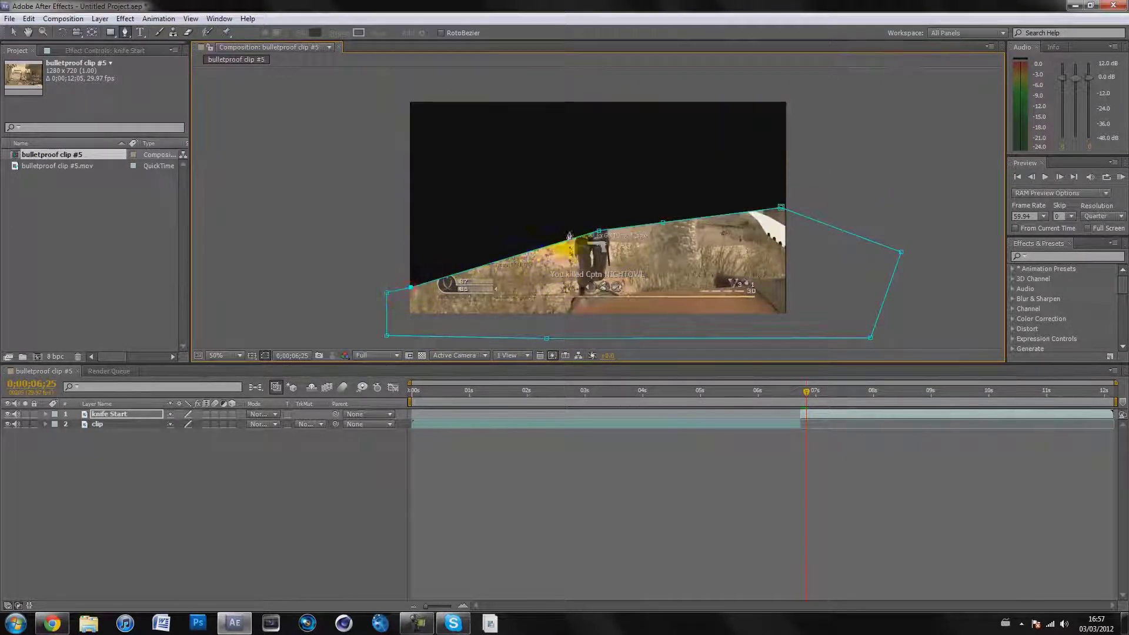
click(172, 472)
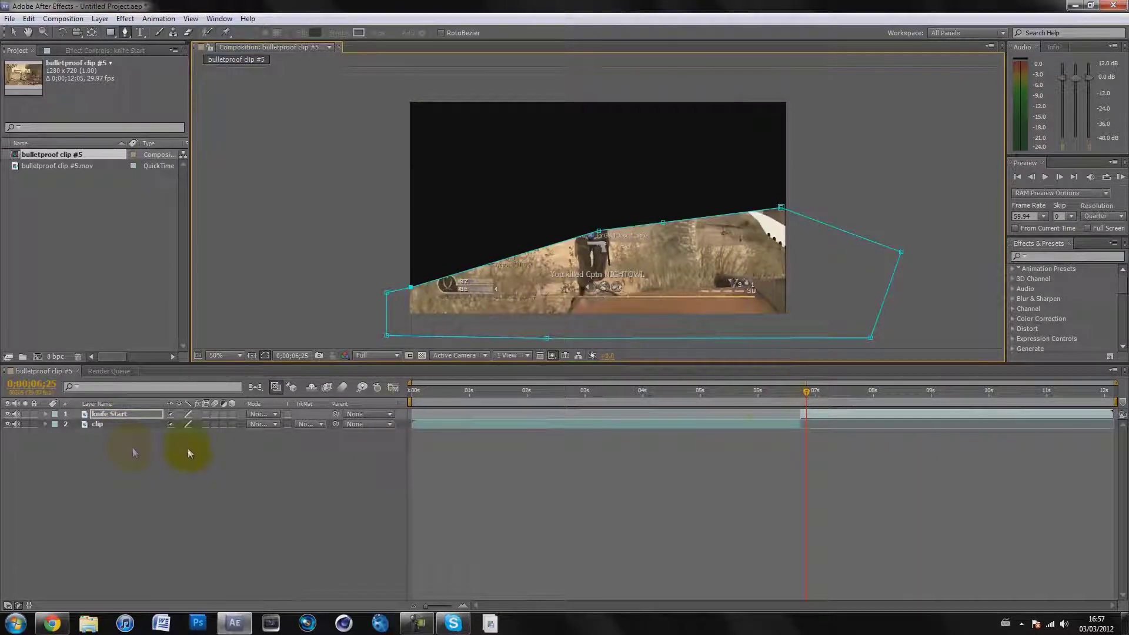
click(77, 415)
Step: Duplicate knife Start and set the copy's Mask 1 mode to Subtract
key(ctrl+d)
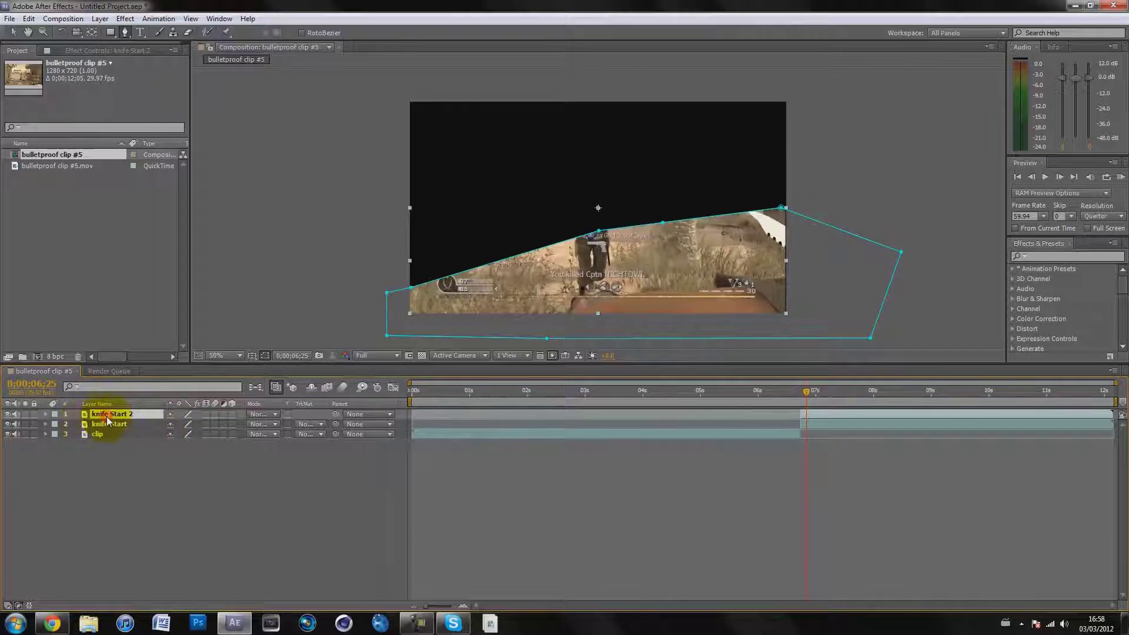
key(m)
click(179, 424)
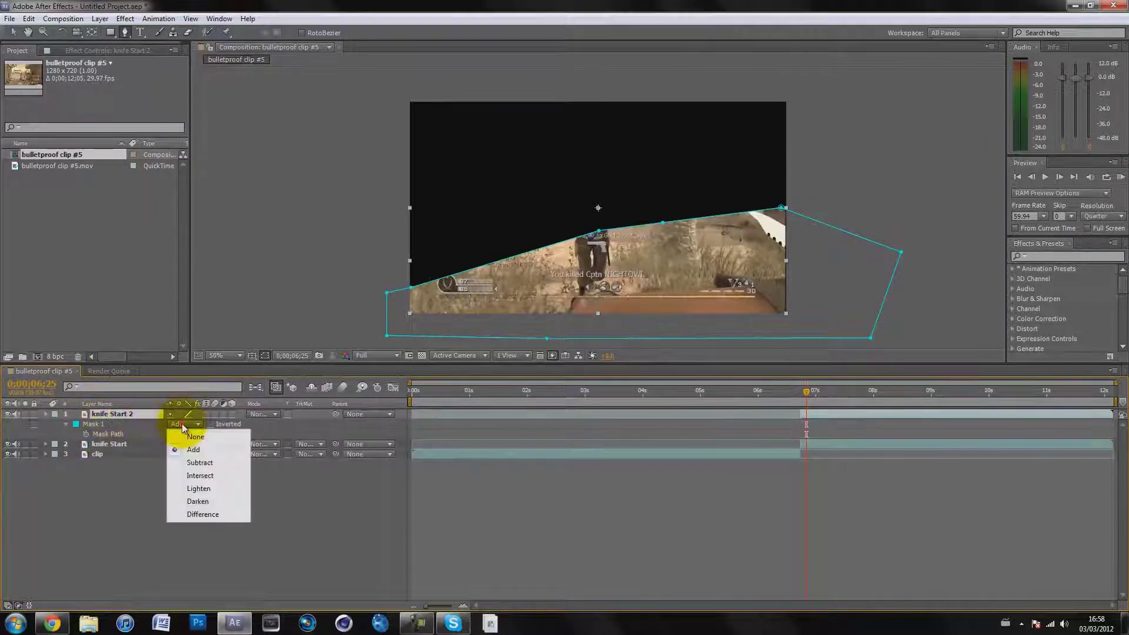
click(195, 463)
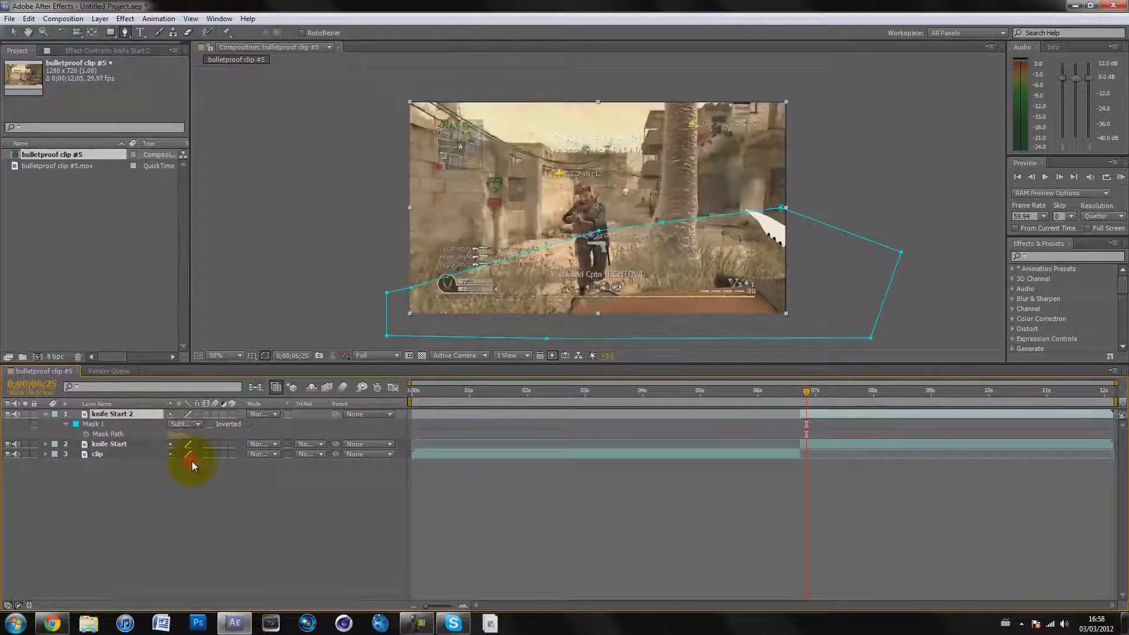
click(11, 31)
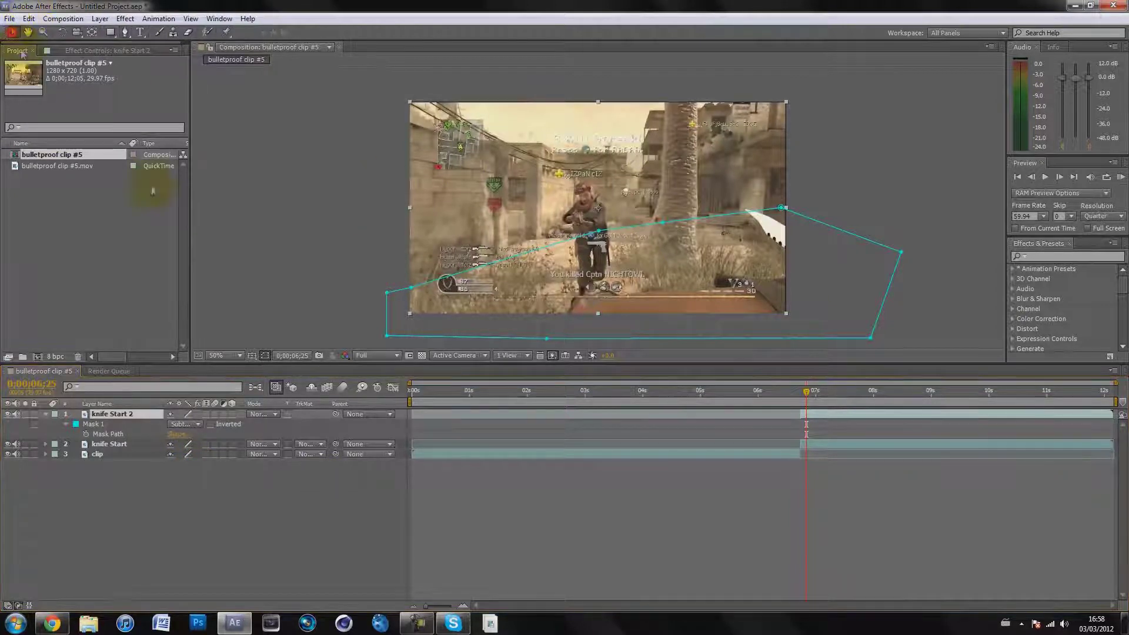
click(301, 159)
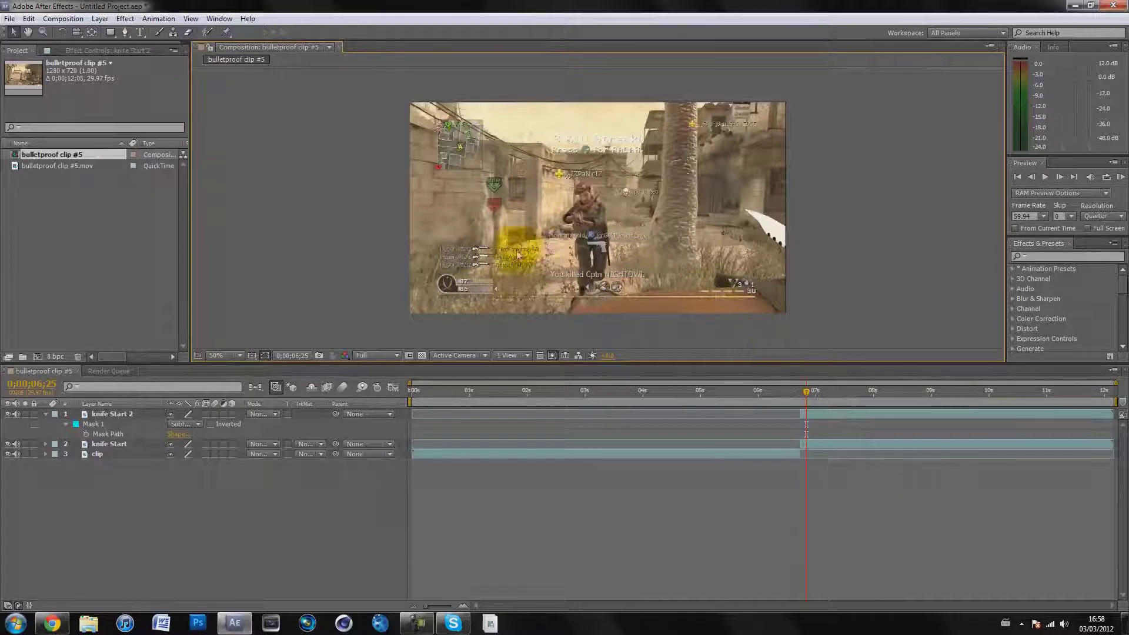
scroll(492, 265, up, 4)
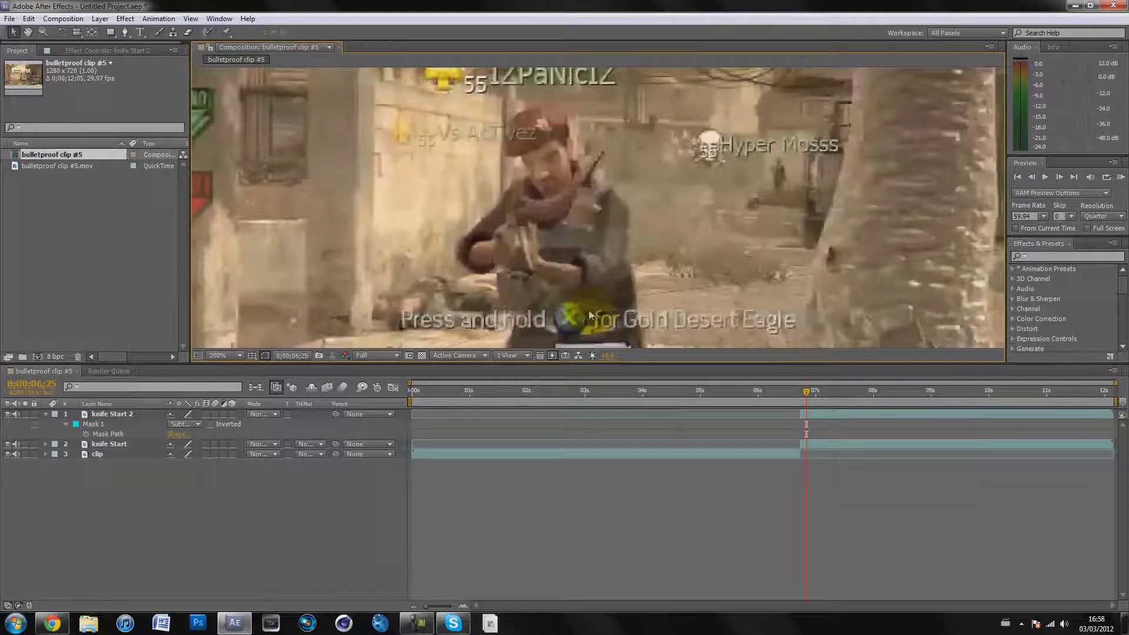
scroll(603, 322, down, 4)
scroll(603, 322, up, 2)
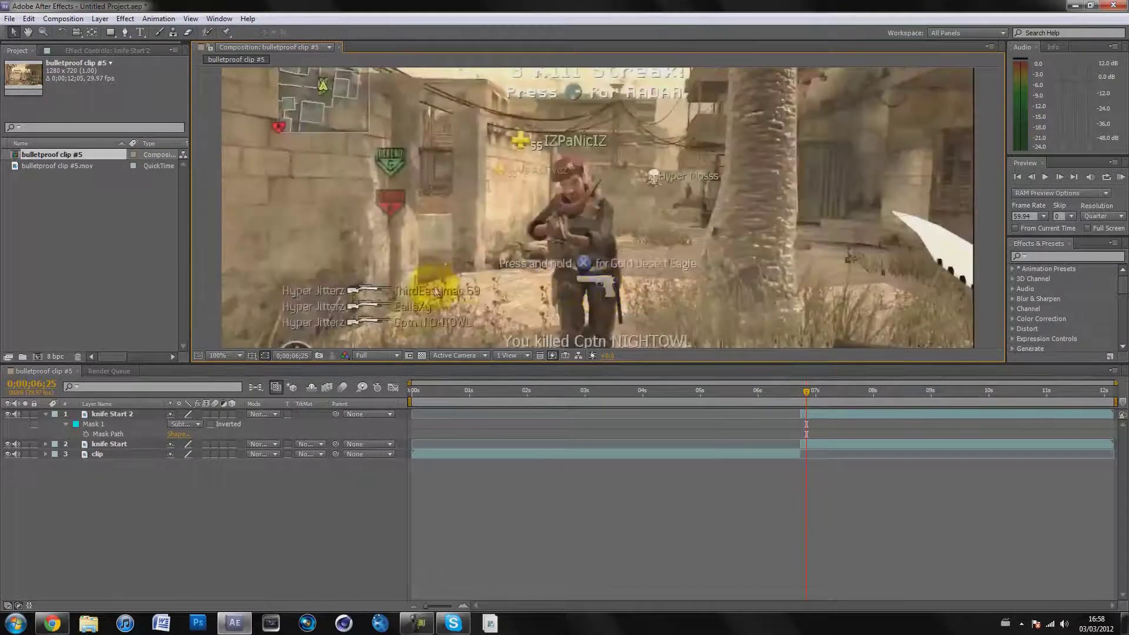
drag(271, 372, 377, 291)
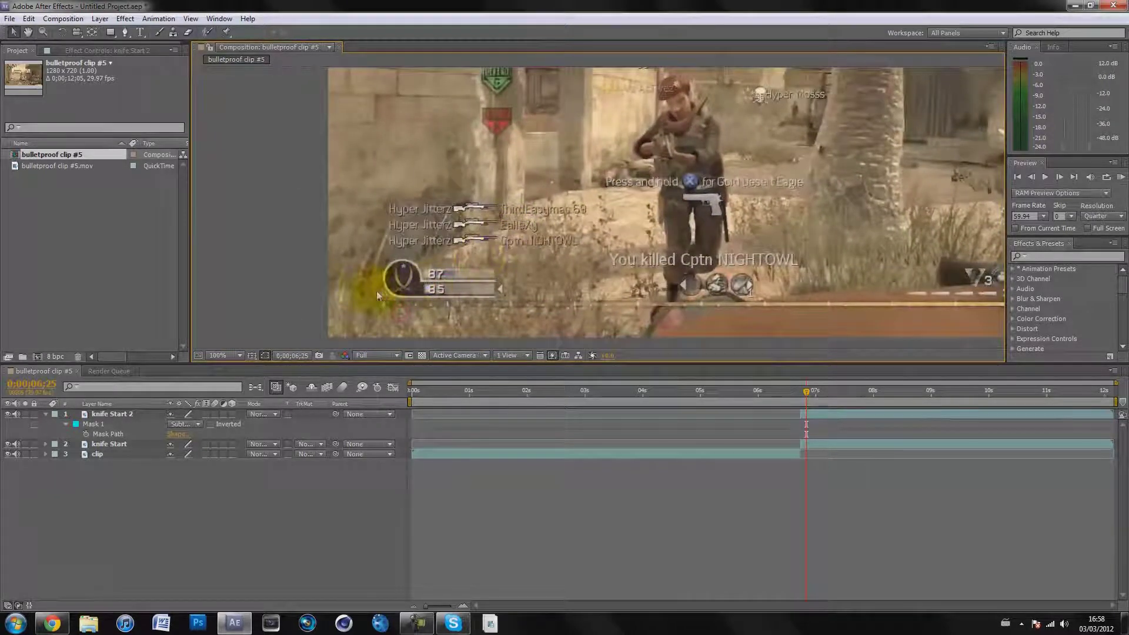
drag(864, 144, 592, 194)
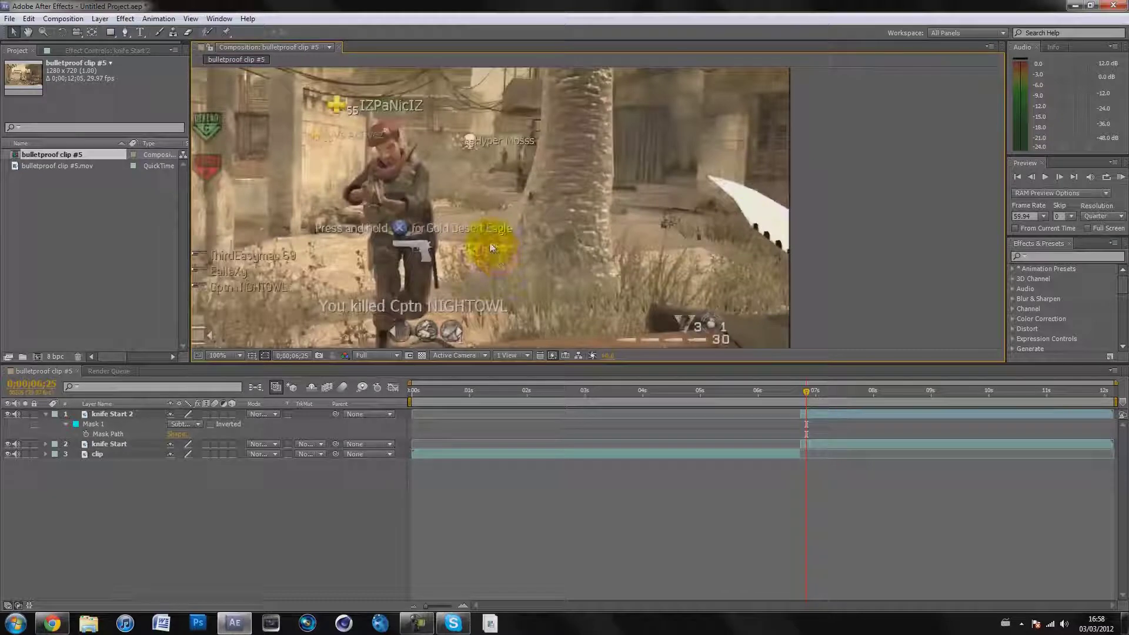
click(233, 355)
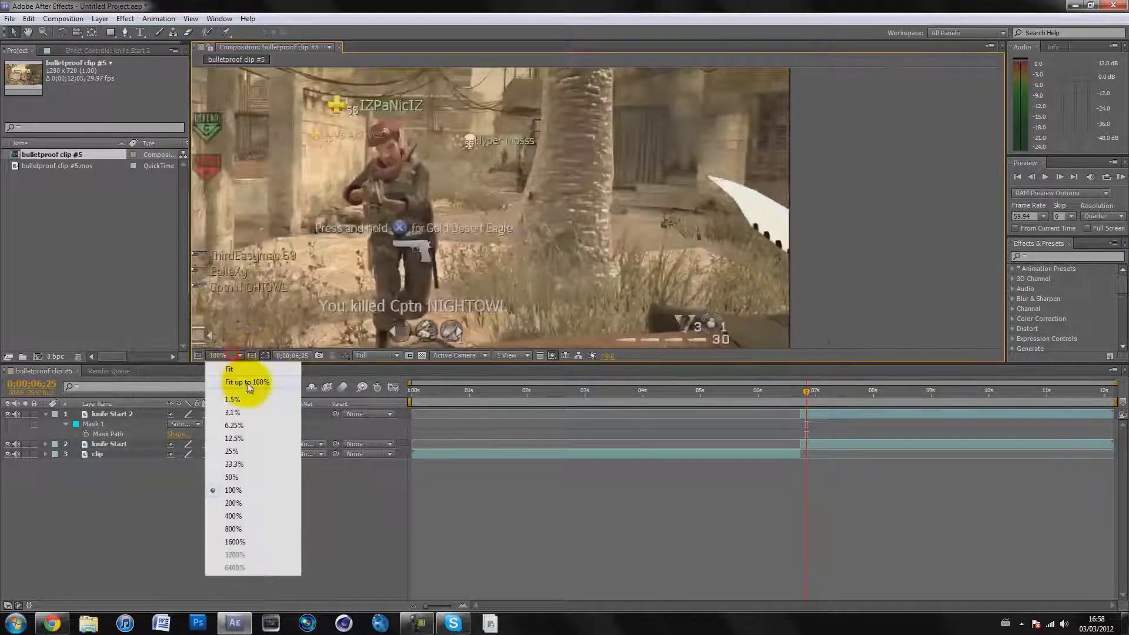
click(247, 382)
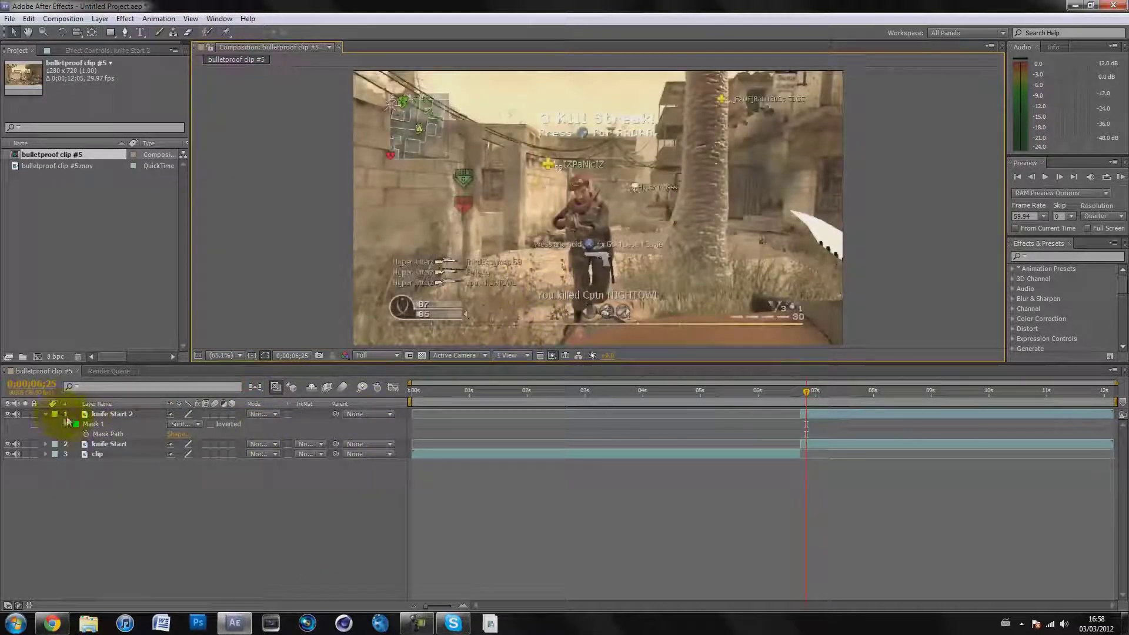
click(44, 415)
click(107, 415)
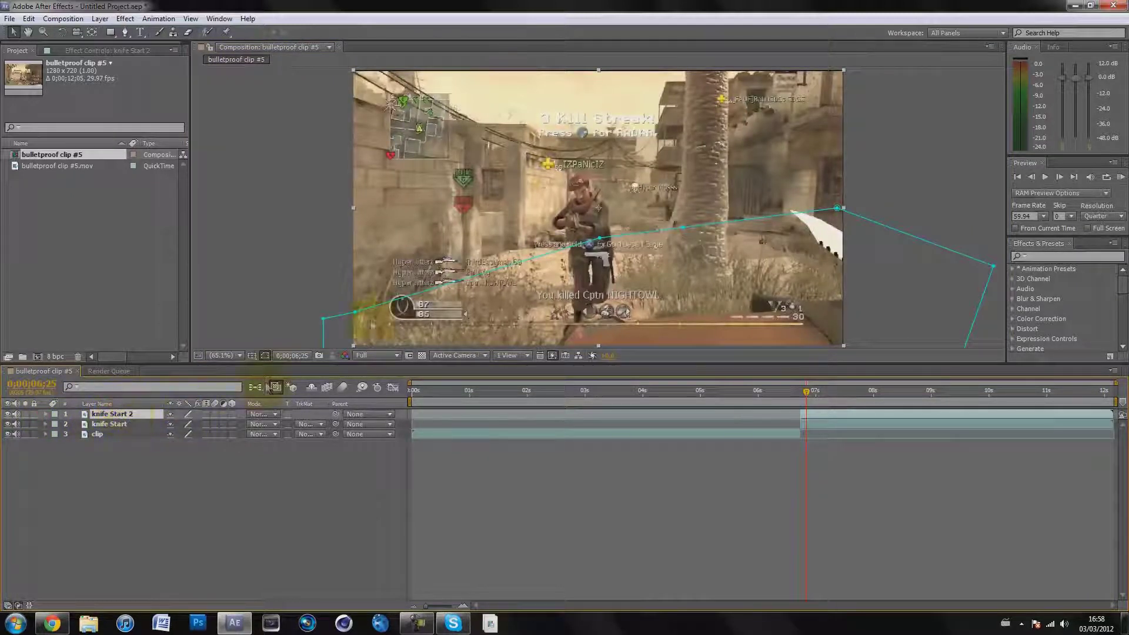
Step: Keyframe knife Start 2's Position, shifting the piece upward
key(p)
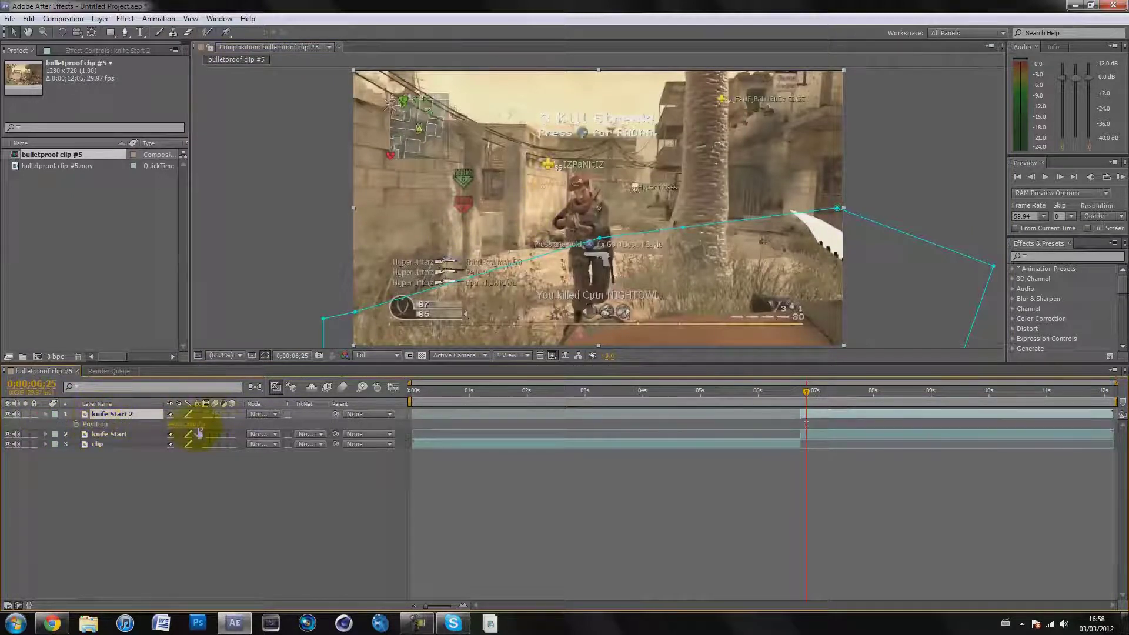
mouse_move(194, 423)
mouse_down()
mouse_move(169, 424)
mouse_move(177, 417)
mouse_up()
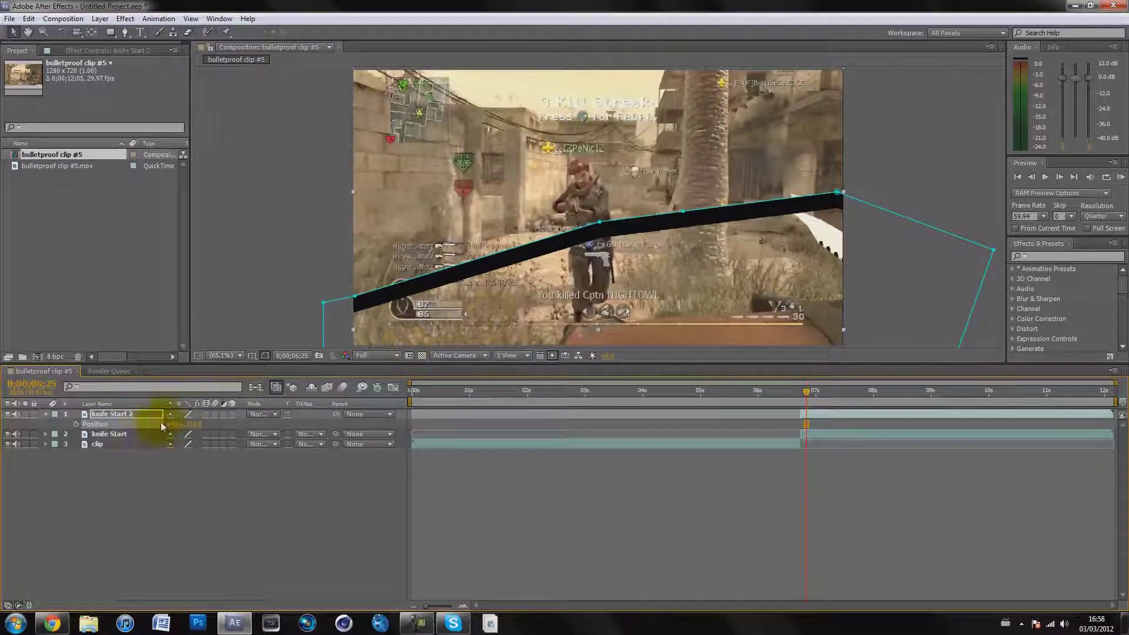
click(109, 416)
Step: Keyframe a slight Rotation on knife Start 2, refit the view, and select both knife layers
key(r)
drag(182, 423, 184, 421)
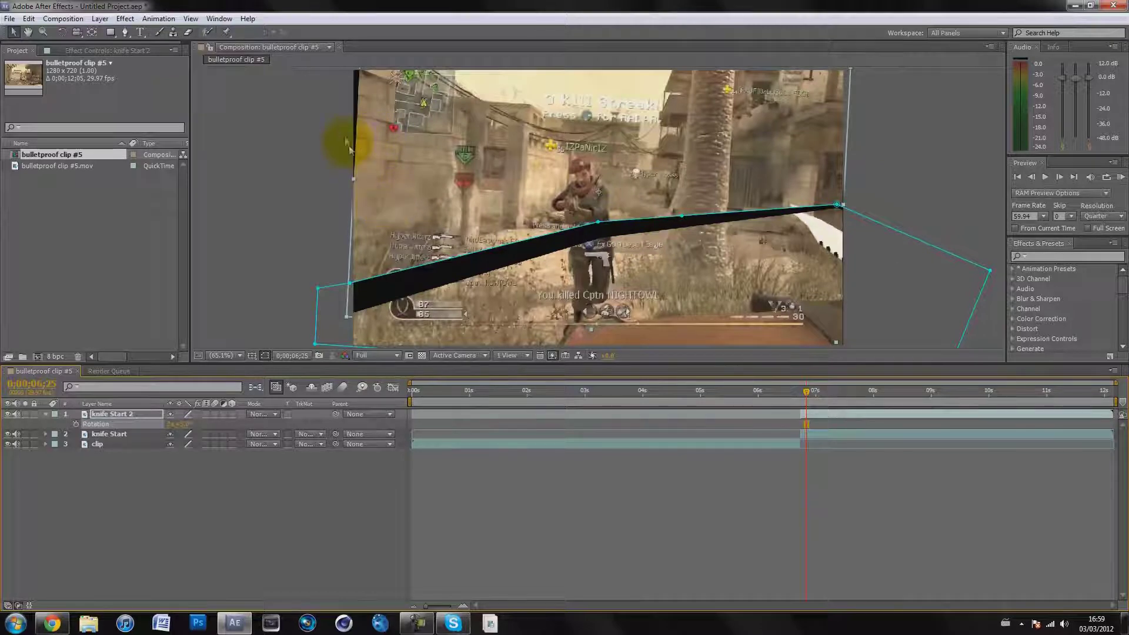
scroll(350, 144, up, 2)
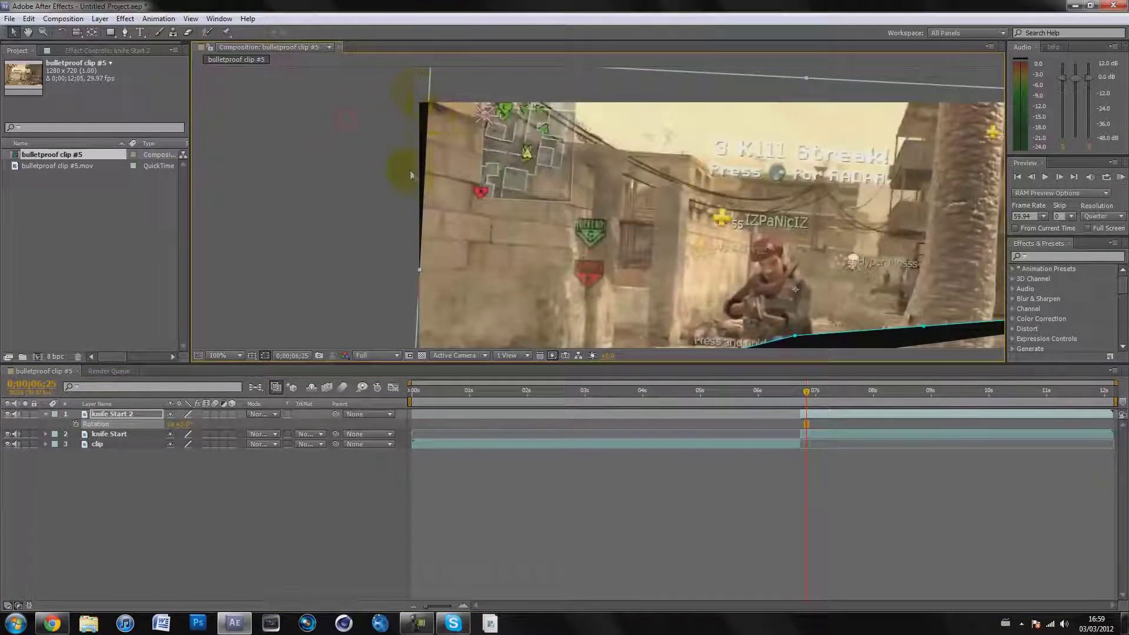
scroll(675, 196, right, 5)
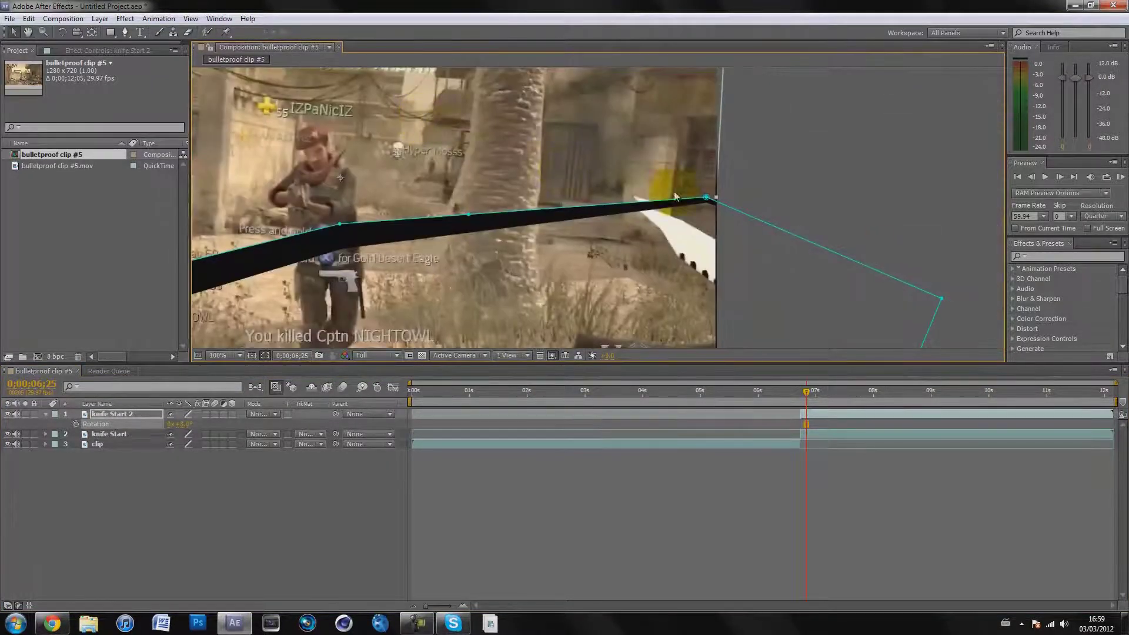
key(h)
drag(532, 274, 614, 233)
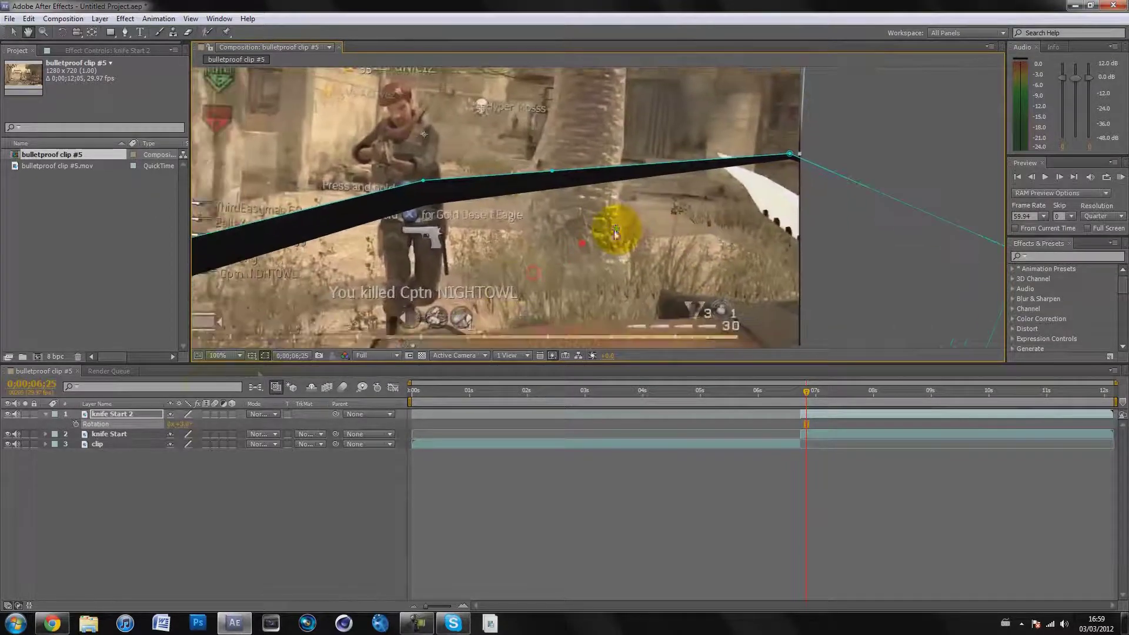
click(231, 355)
click(243, 383)
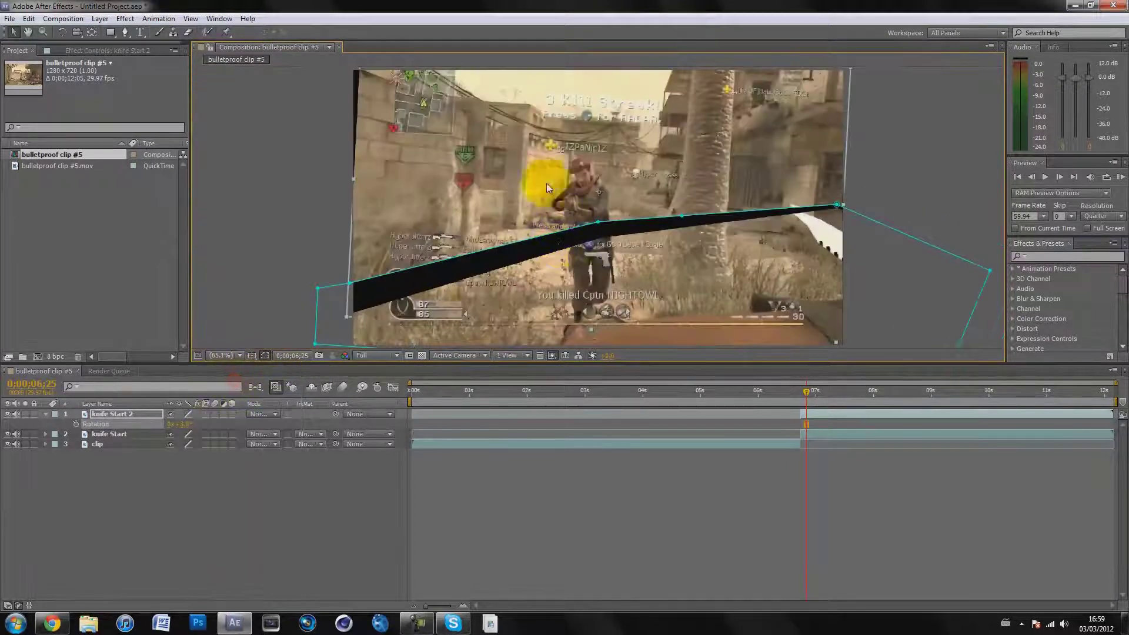
click(106, 418)
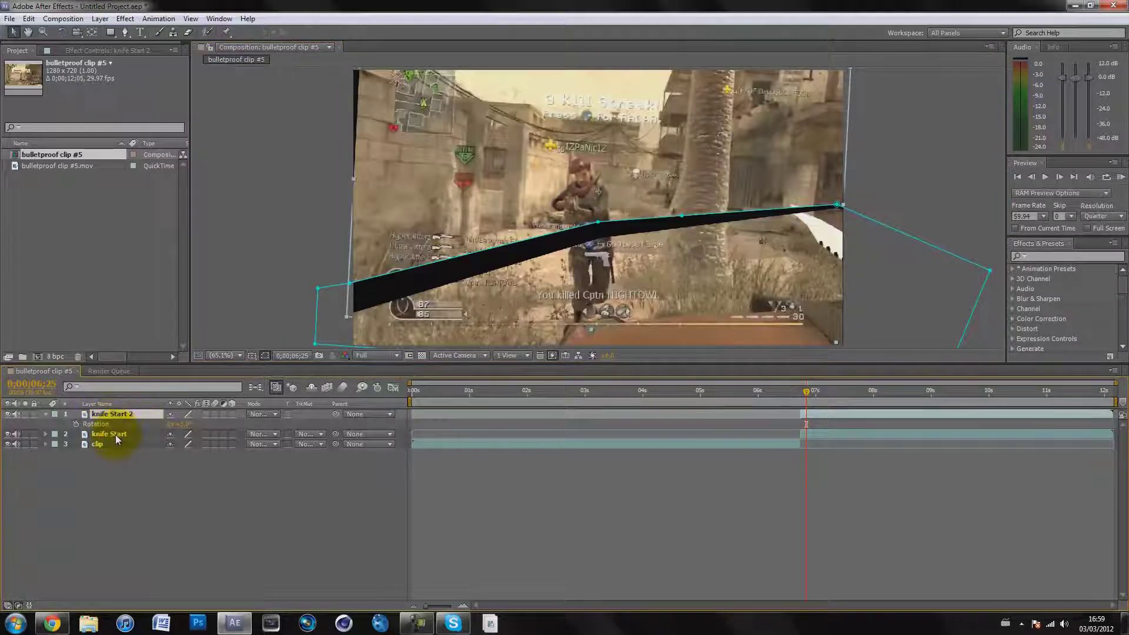
shift+click(110, 435)
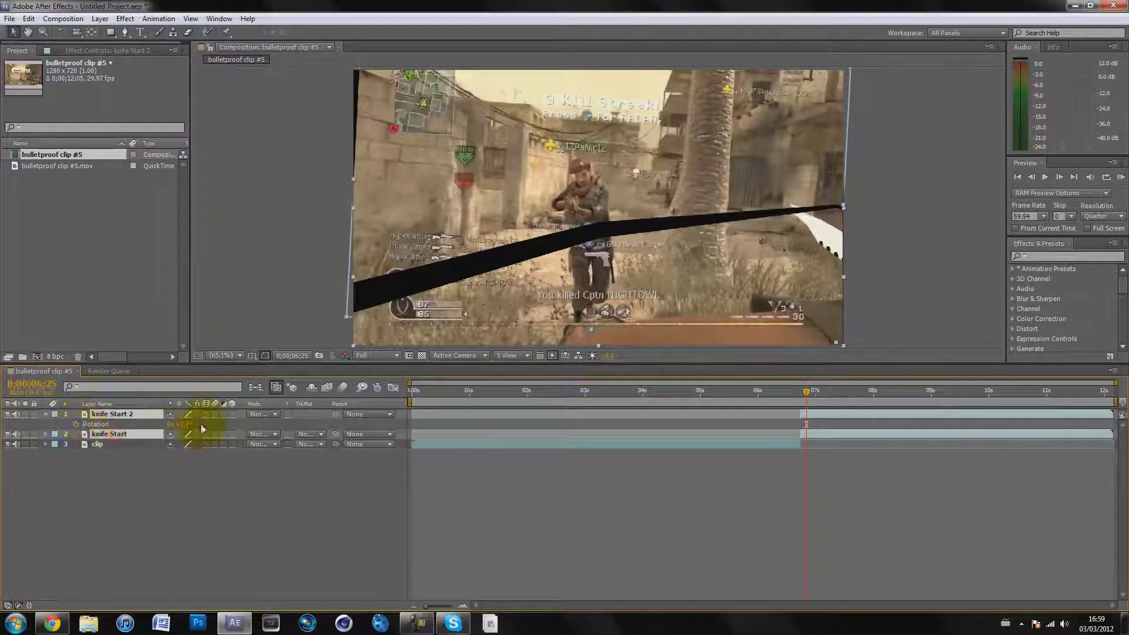
Step: Keyframe Scale on both knife layers at about 103%
key(s)
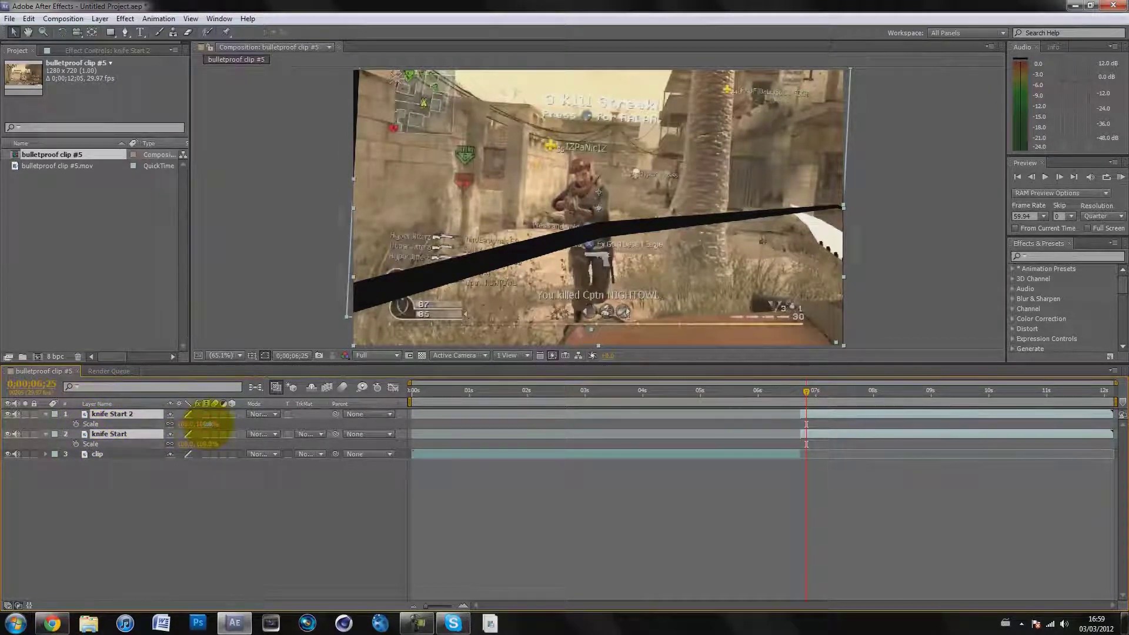
drag(217, 424, 182, 395)
scroll(616, 324, down, 1)
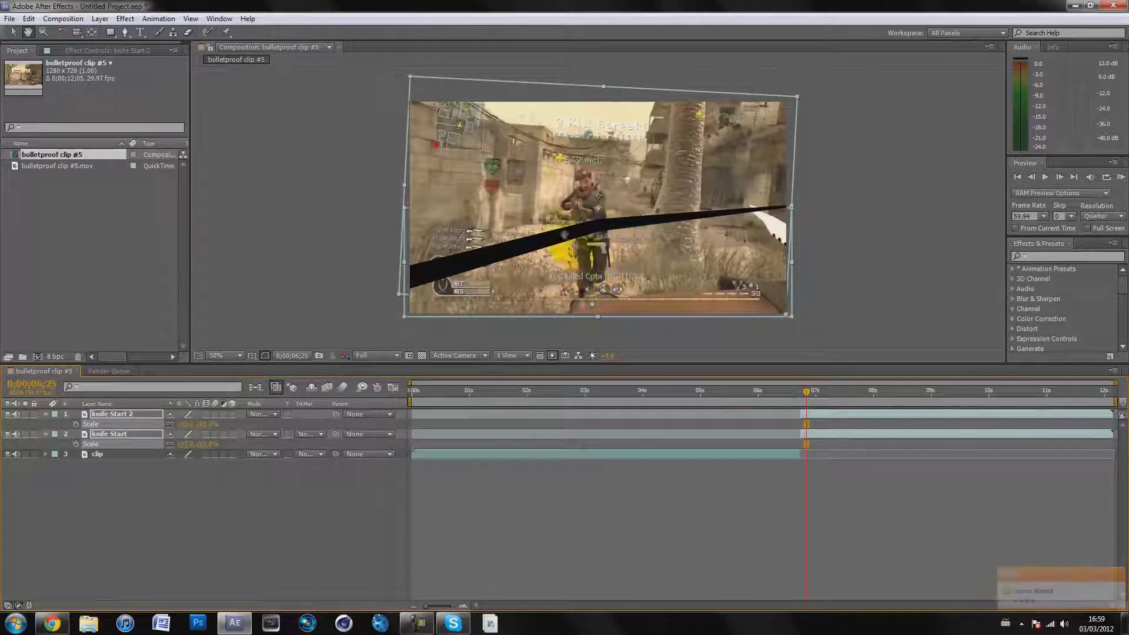
scroll(594, 218, up, 2)
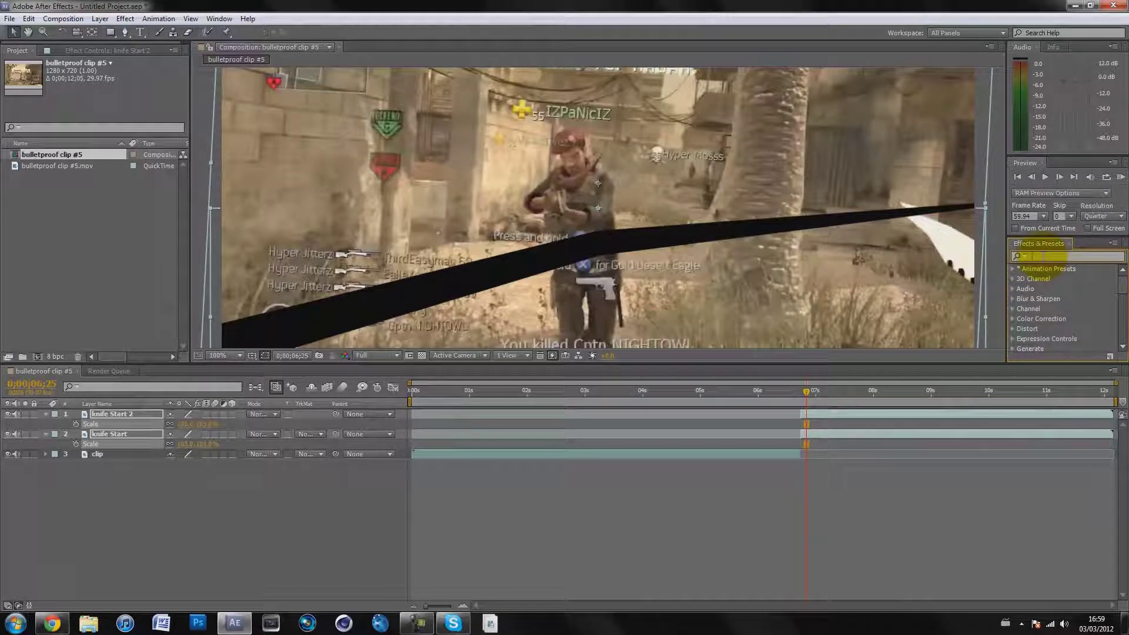
Step: Search 'rough' in Effects & Presets and apply Roughen Edges to knife Start 2
text(rough)
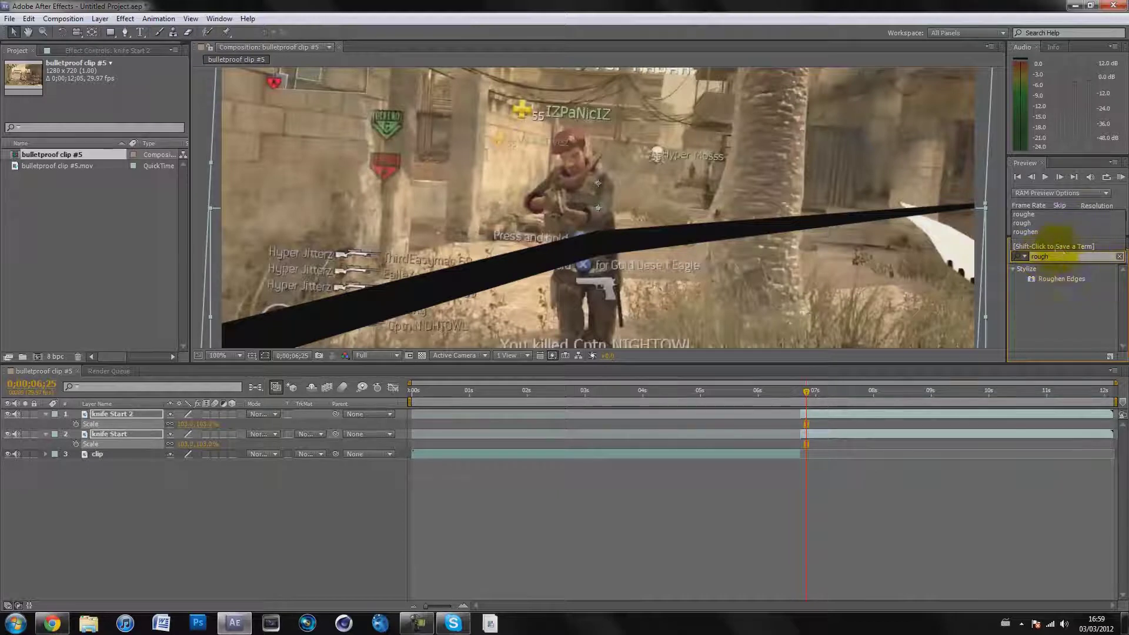
click(1050, 280)
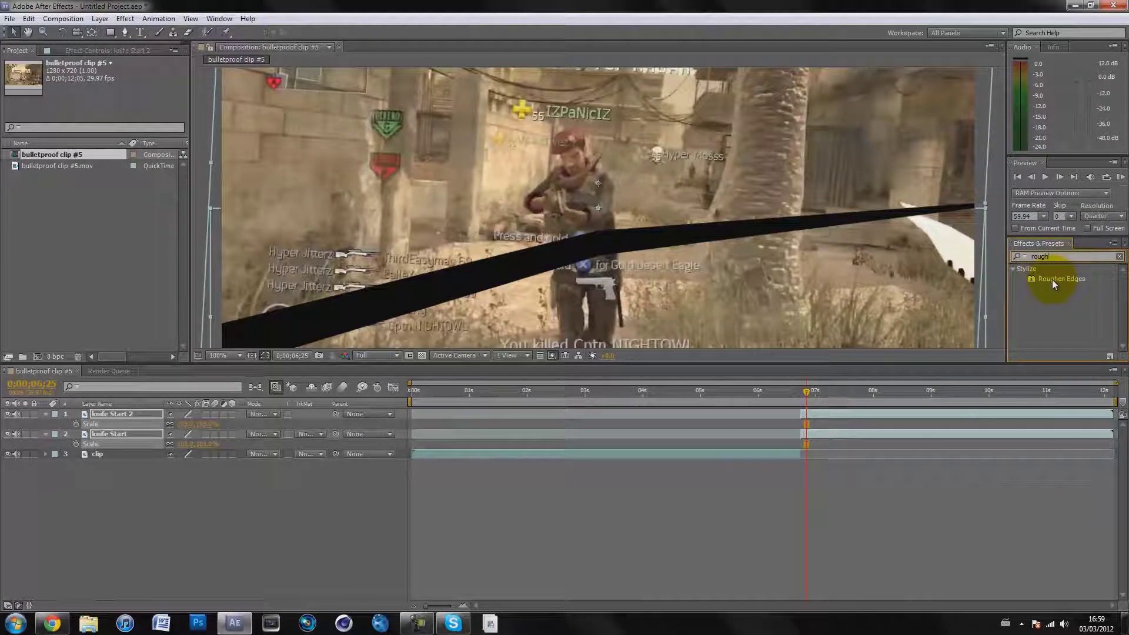
drag(1047, 279, 823, 414)
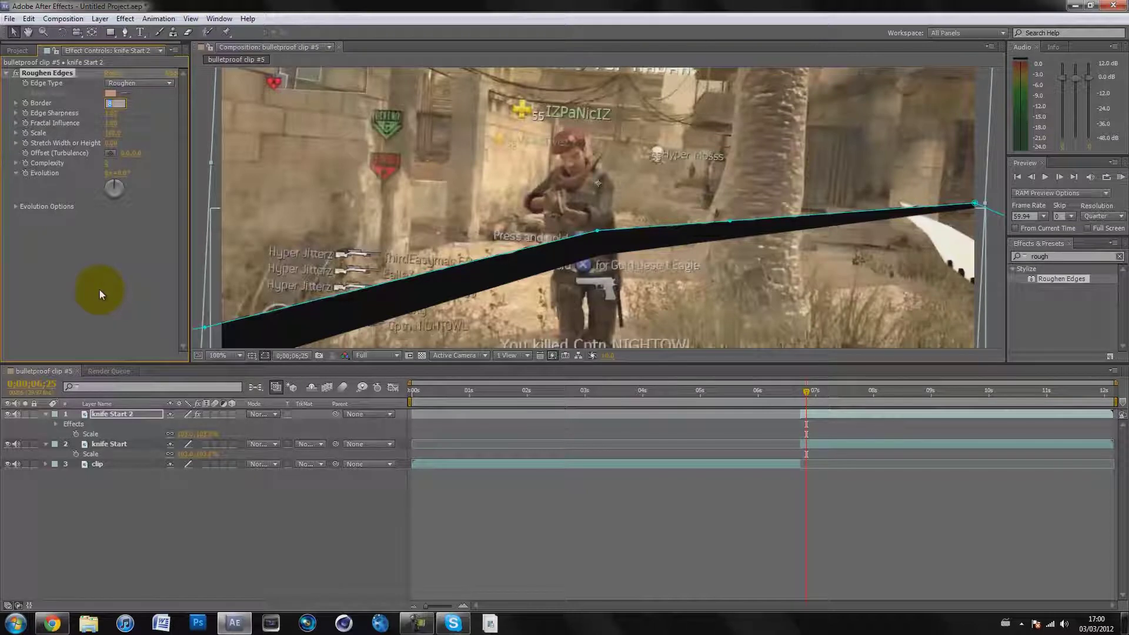
Step: Raise knife Start 2's Roughen Edges Border to 13 and view the whole frame at 50%
text(13)
click(109, 275)
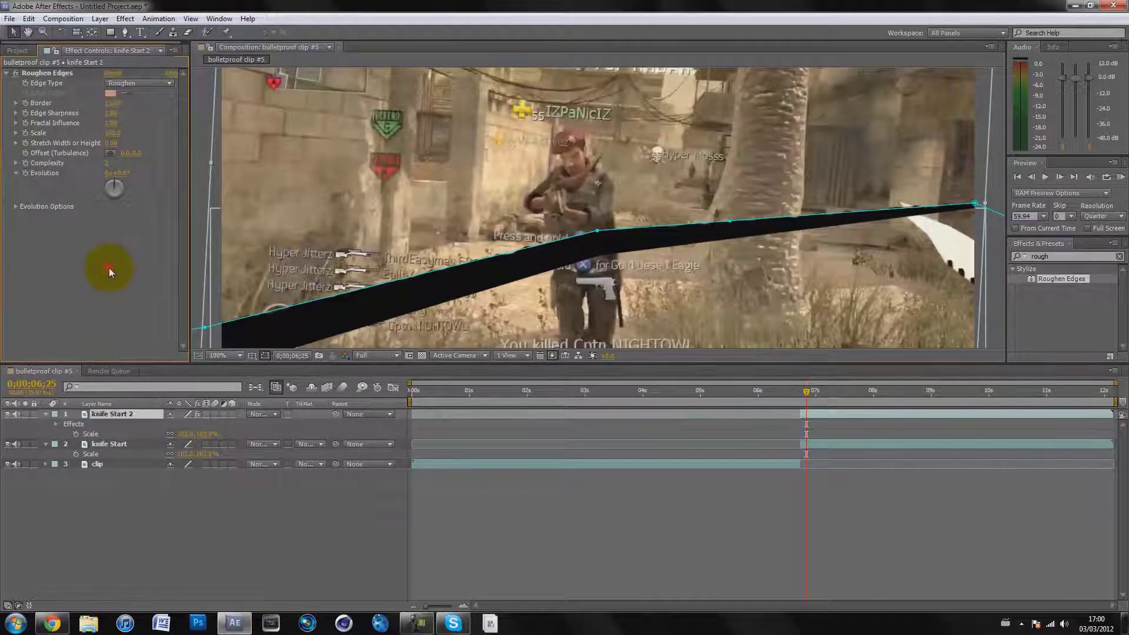
click(195, 232)
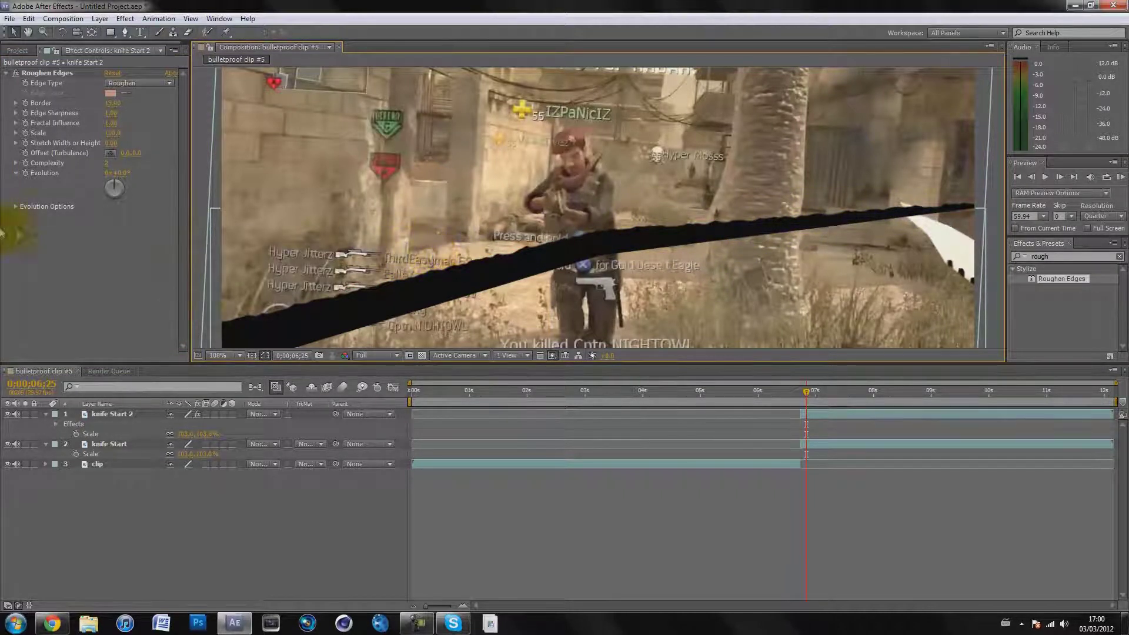
key(comma)
key(comma)
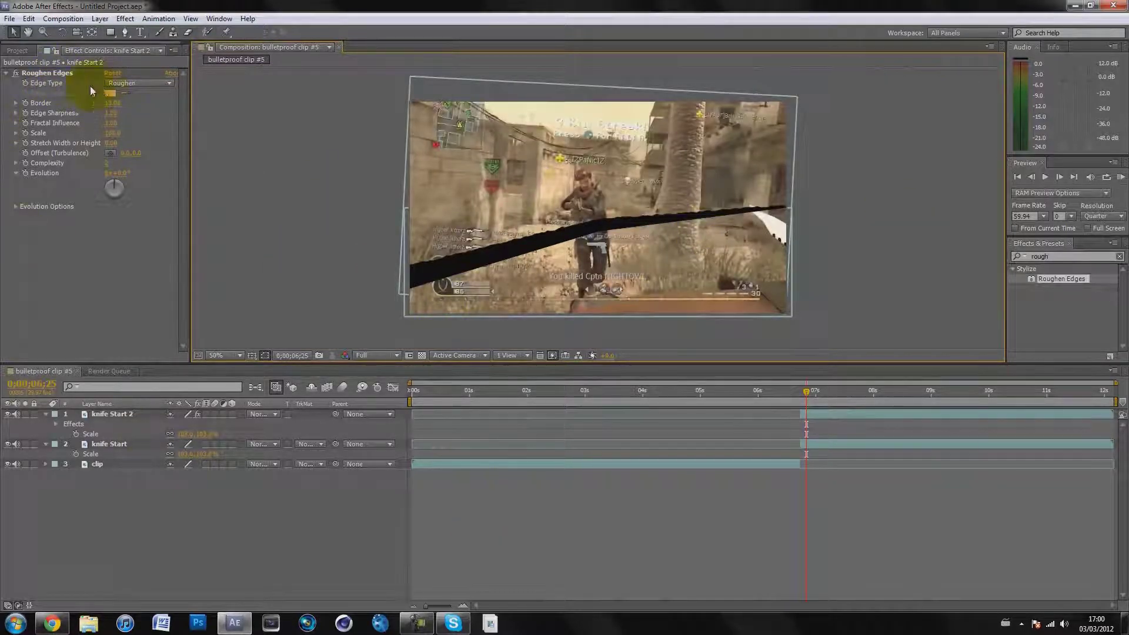
Step: Copy the Roughen Edges effect from knife Start 2 and select the knife Start layer
click(43, 73)
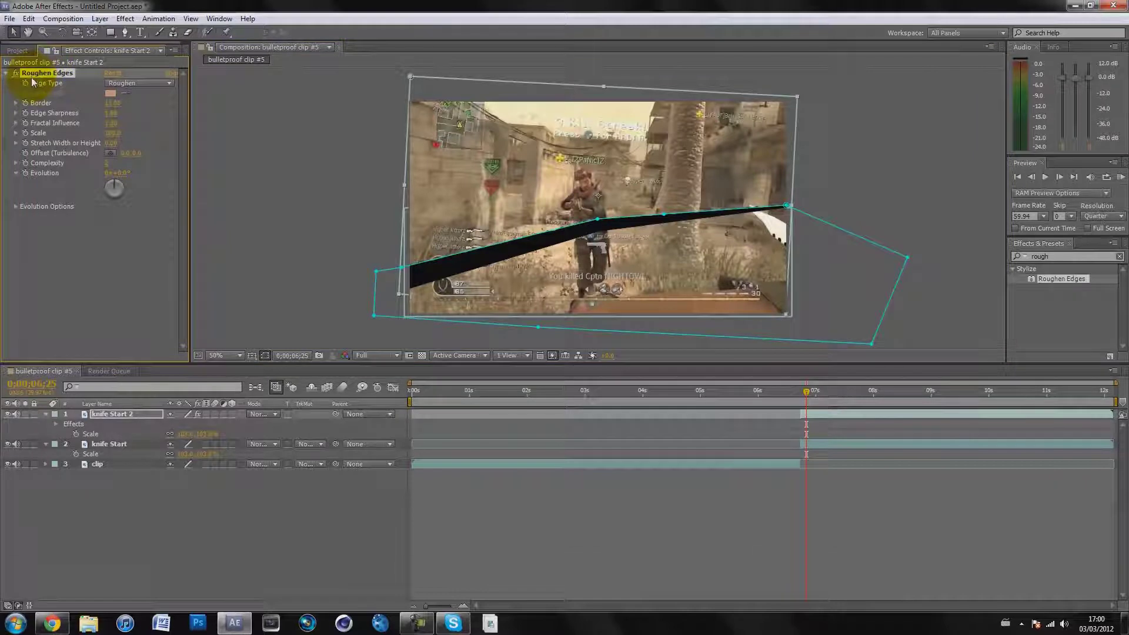
key(ctrl+c)
click(116, 444)
click(85, 170)
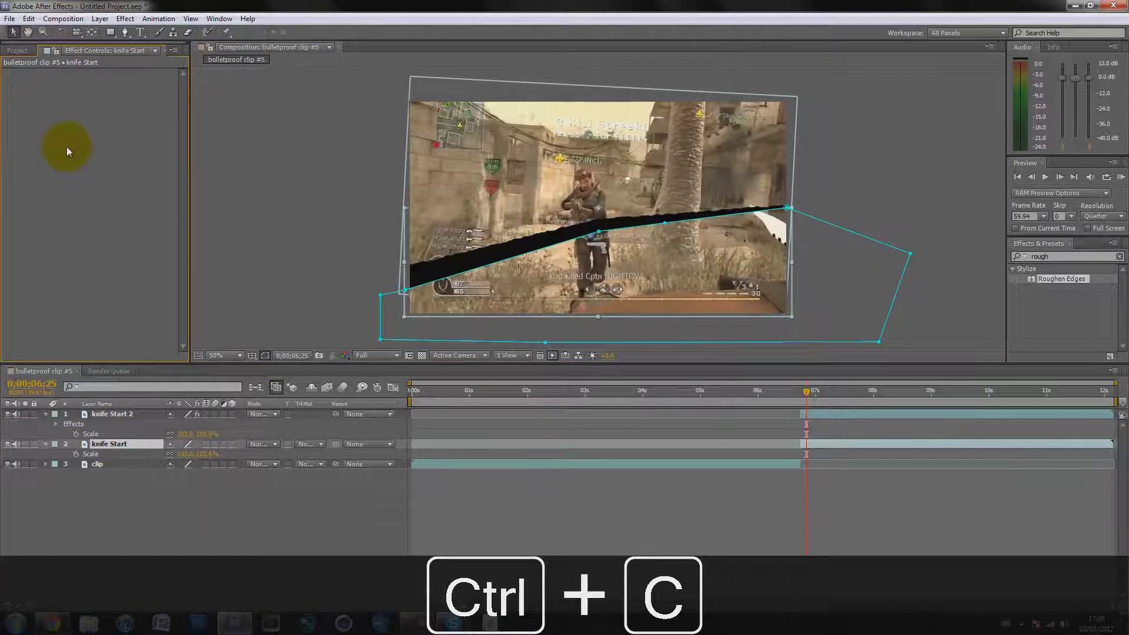
Step: Paste Roughen Edges onto knife Start and check the result at 100% and 50% zoom
key(ctrl+v)
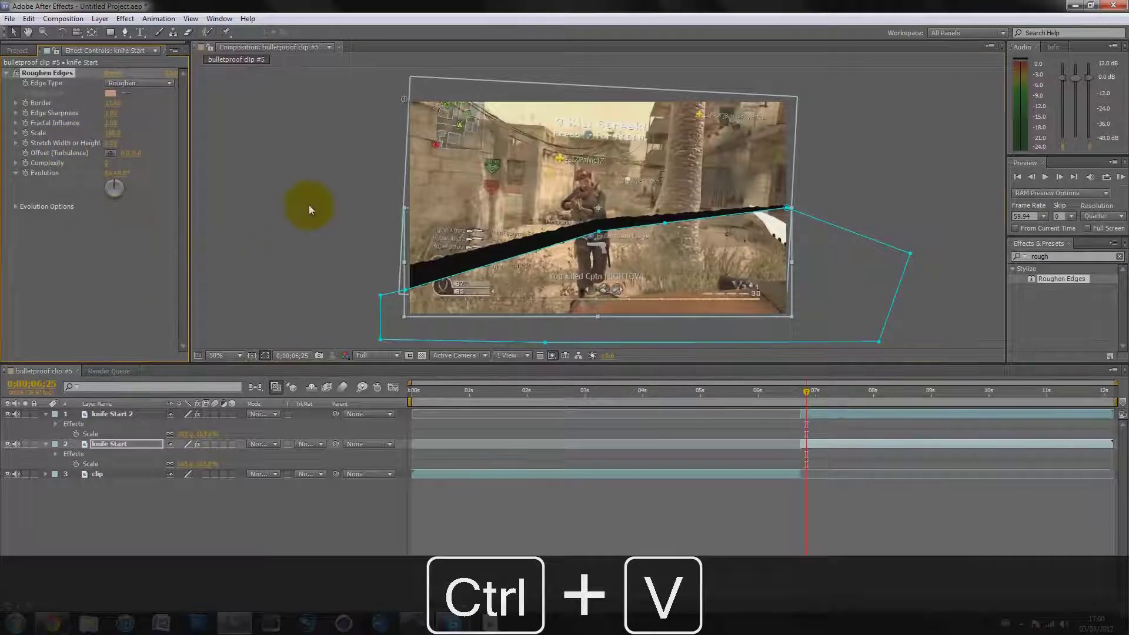
click(310, 206)
key(period)
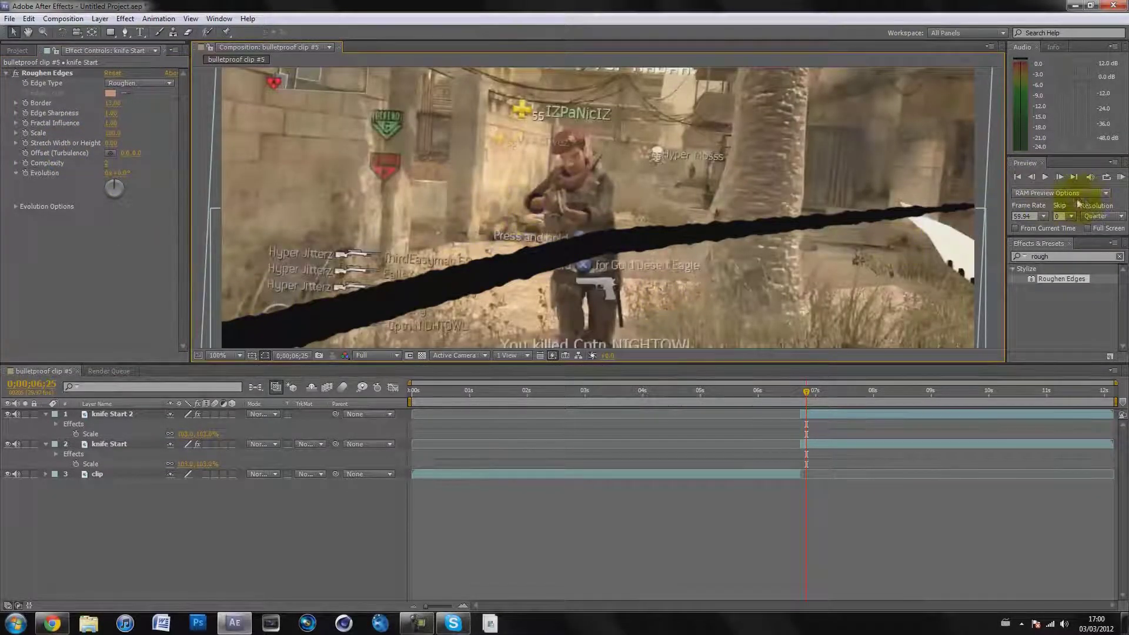
key(comma)
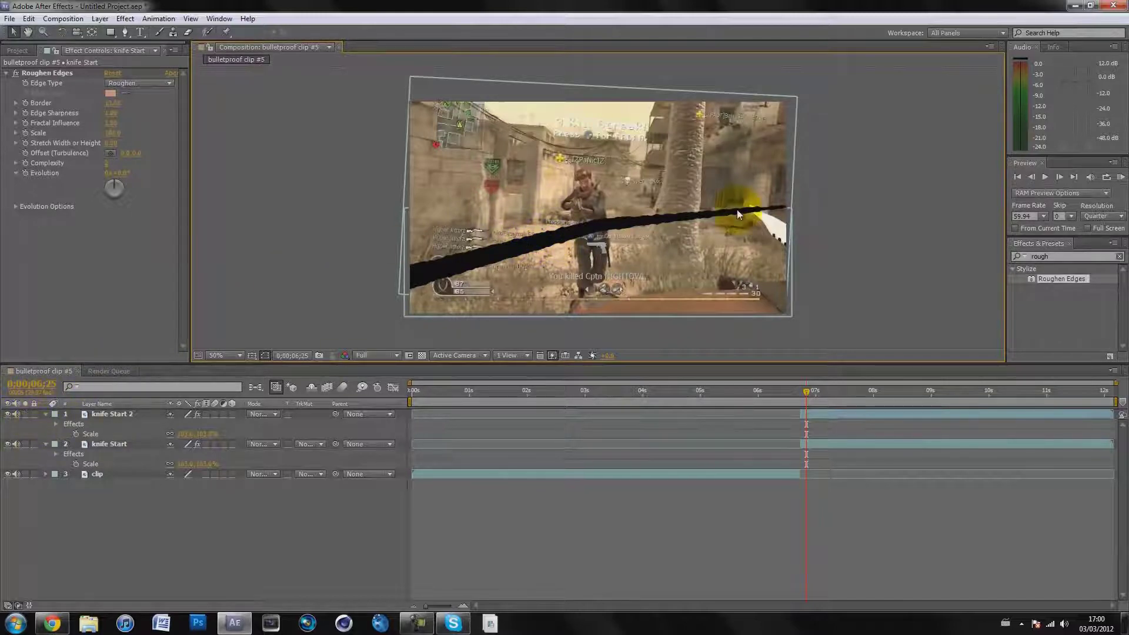
Step: Scrub between 0;00;06;18 and 0;00;06;22 to preview the ragged slash edges
mouse_move(811, 392)
mouse_down()
mouse_move(782, 388)
mouse_move(820, 392)
mouse_move(786, 391)
mouse_move(801, 391)
mouse_up()
click(411, 276)
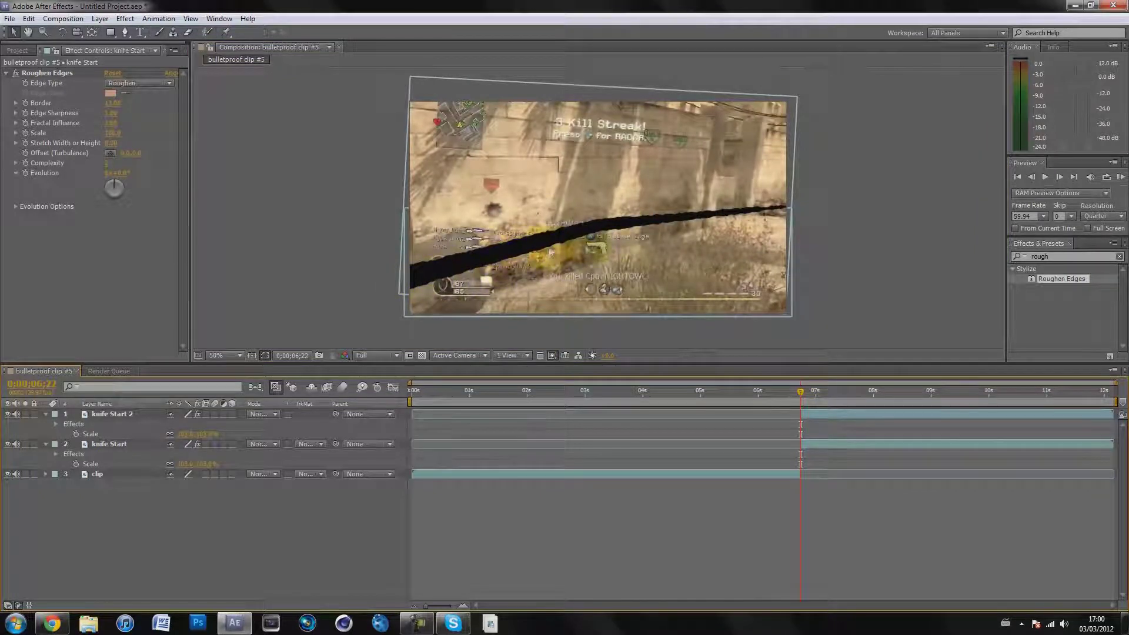
drag(801, 397, 792, 397)
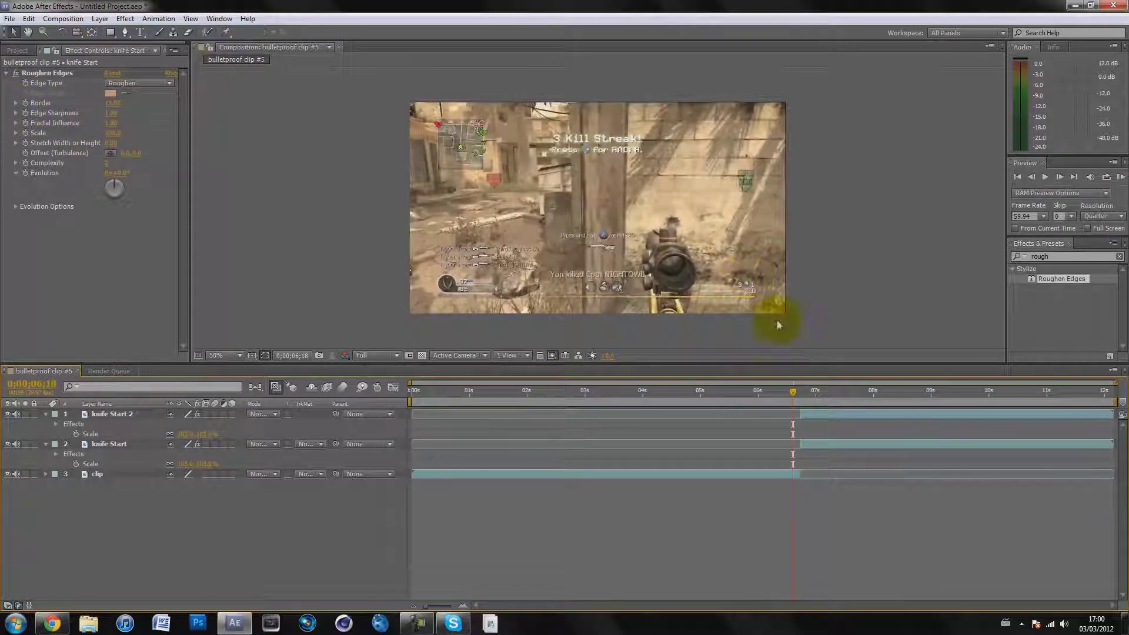
drag(793, 396, 800, 394)
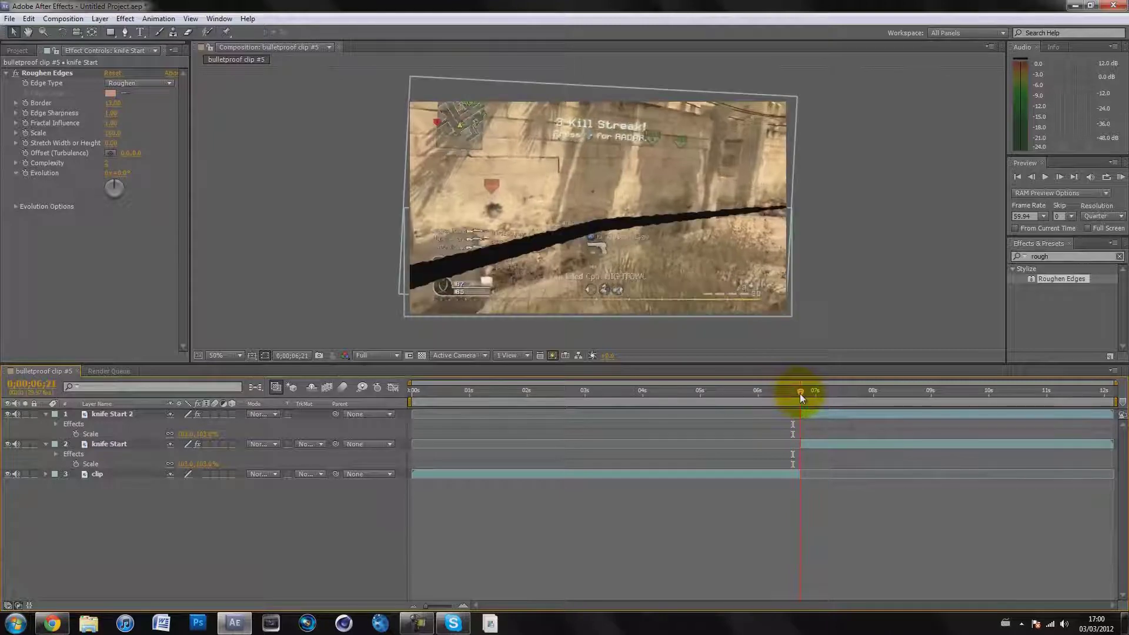
Step: Collapse both knife layers, select them together, and toggle their mask rows at 25% zoom
click(46, 414)
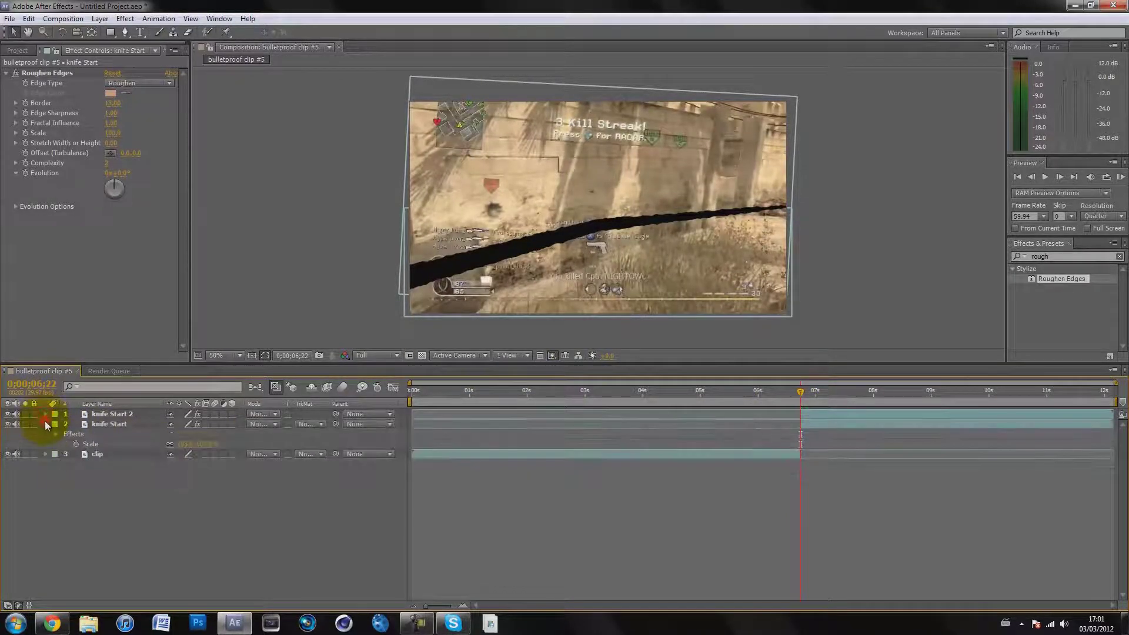
click(45, 424)
drag(812, 394, 804, 392)
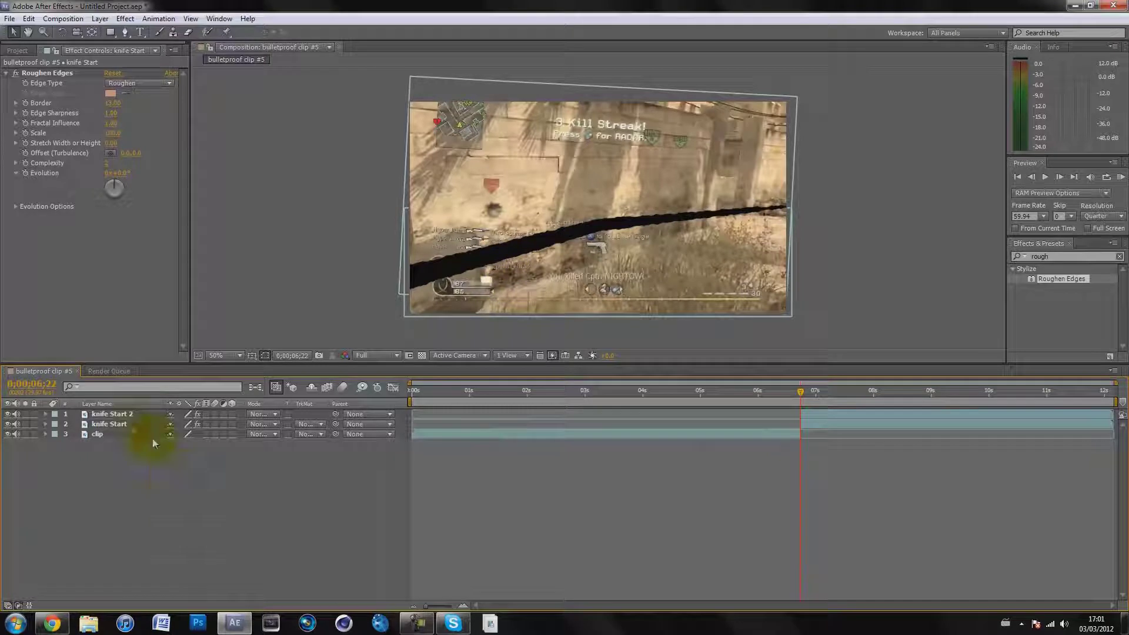
click(128, 413)
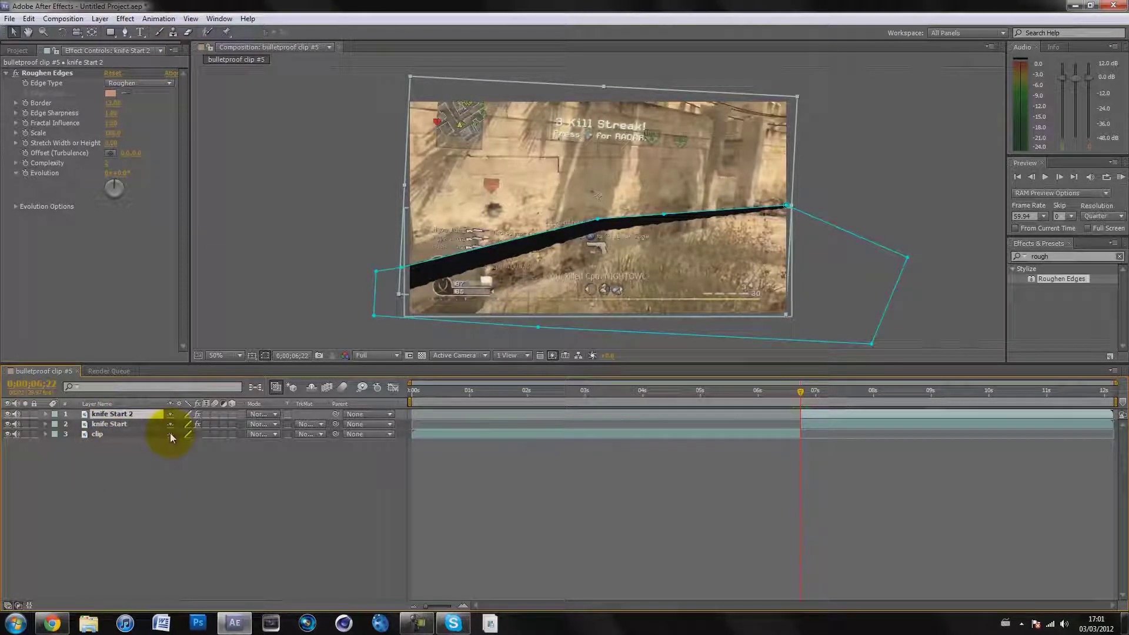
shift+click(110, 423)
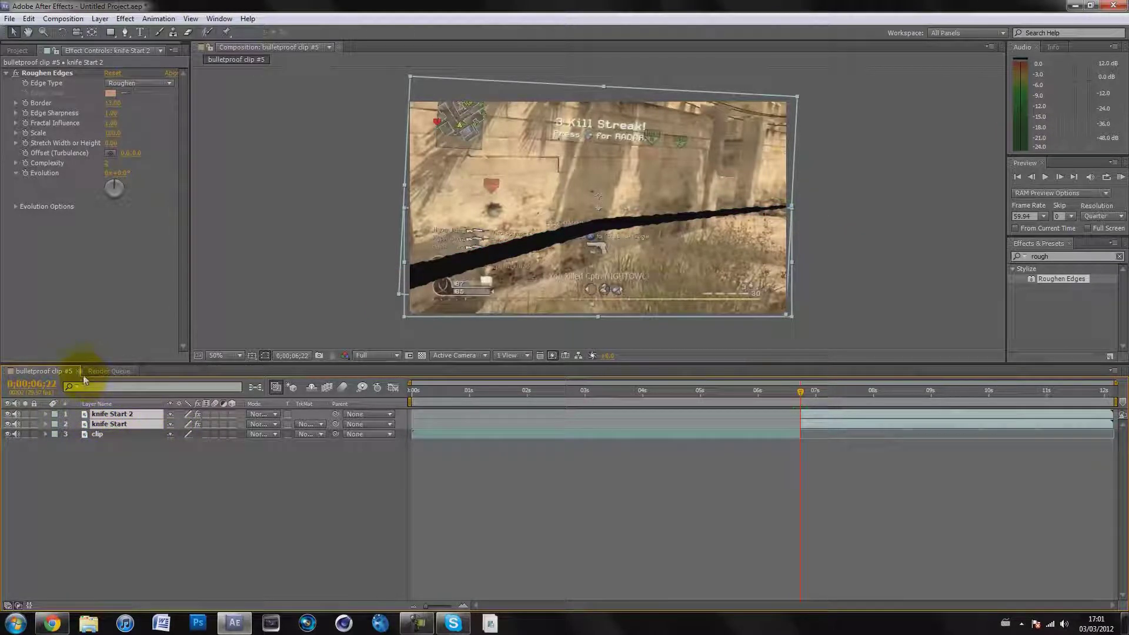
key(m)
key(comma)
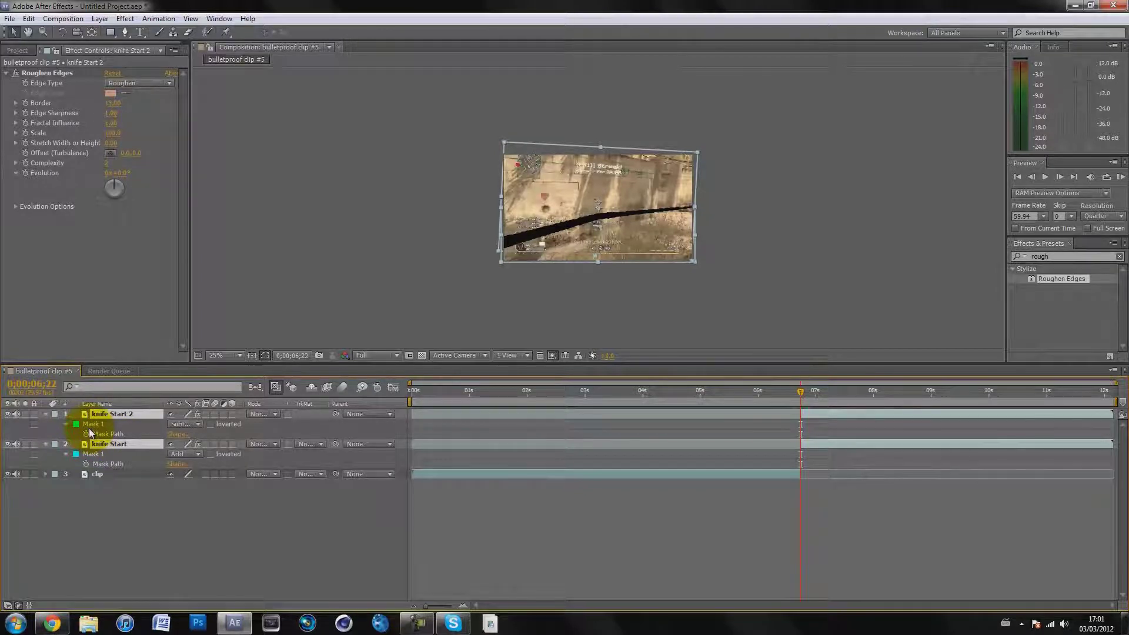
key(m)
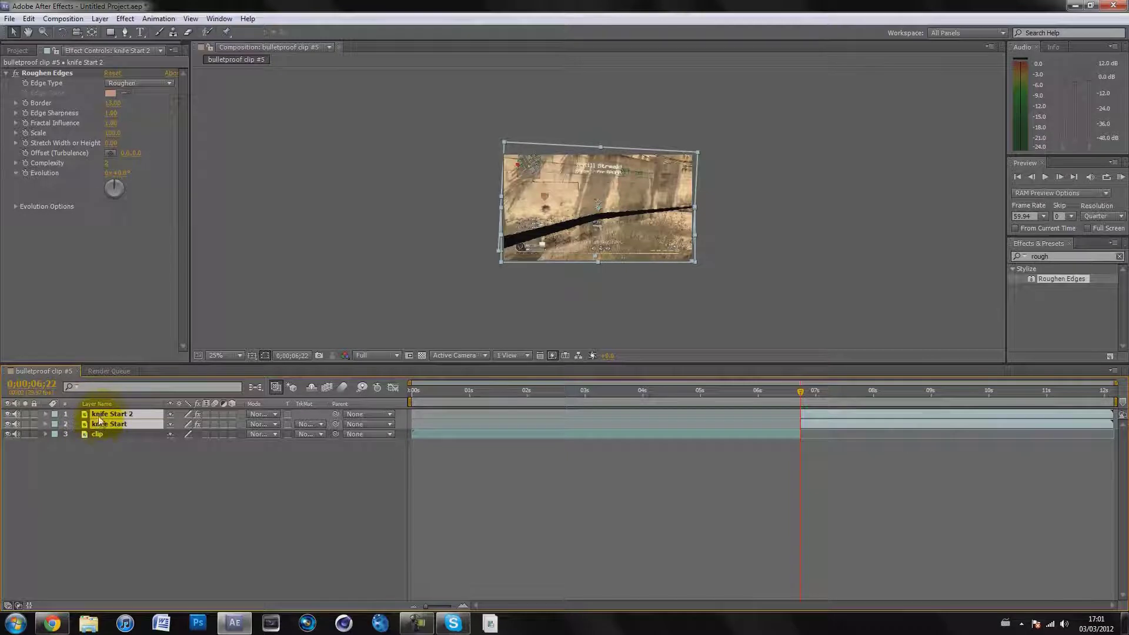
Step: Reveal all Mask 1 properties for knife Start 2 and knife Start with MM, then reselect knife Start 2
click(104, 416)
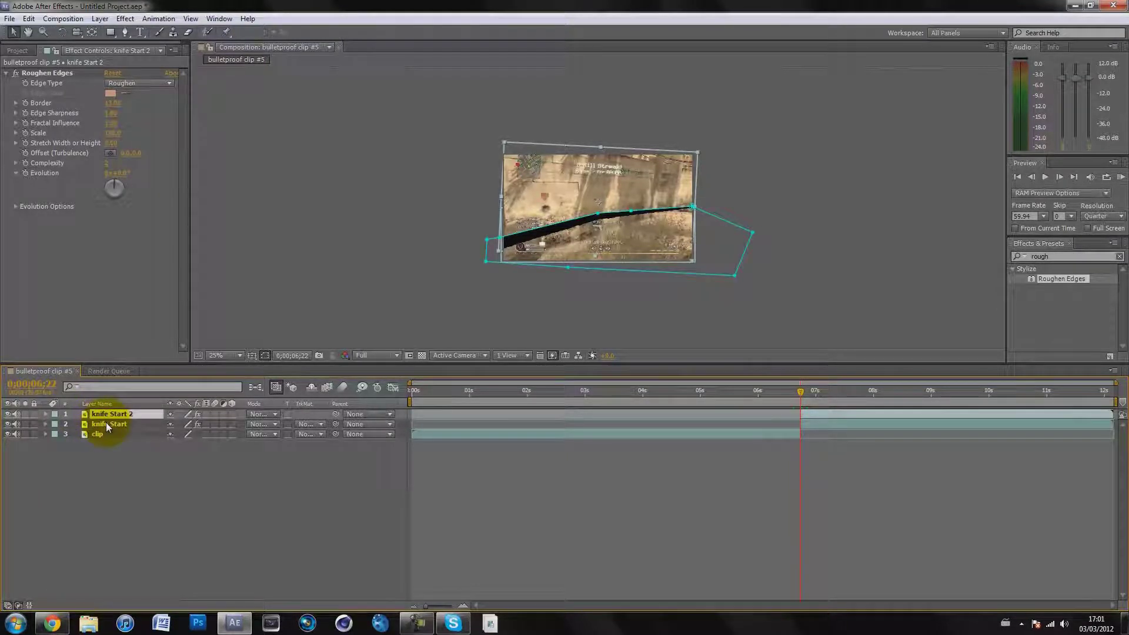
shift+click(106, 424)
key(m)
key(m)
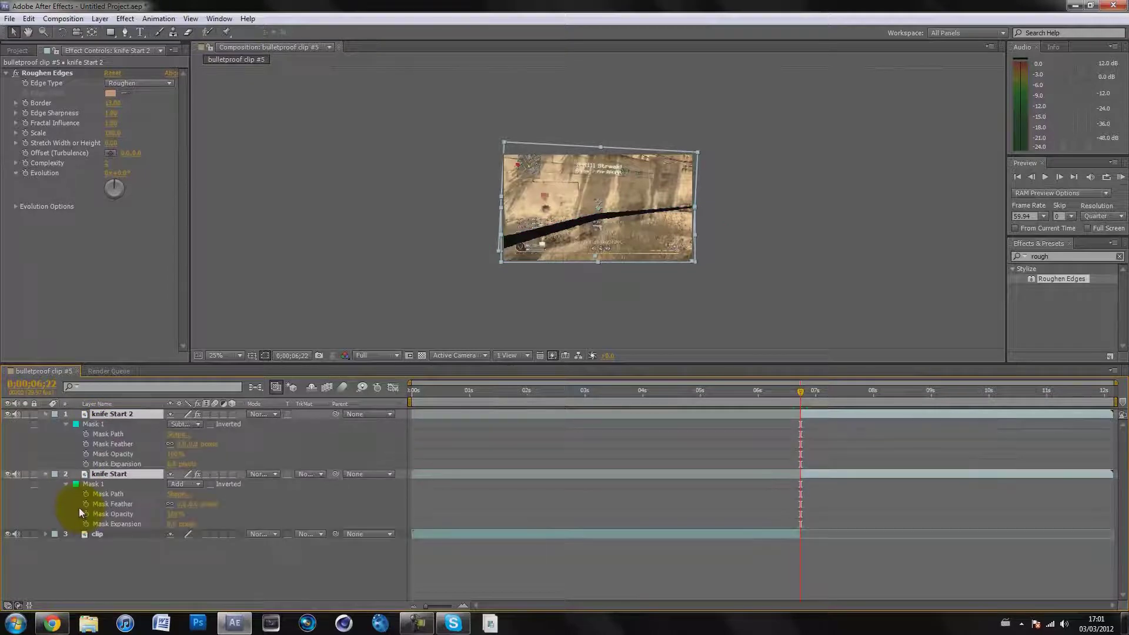
click(117, 566)
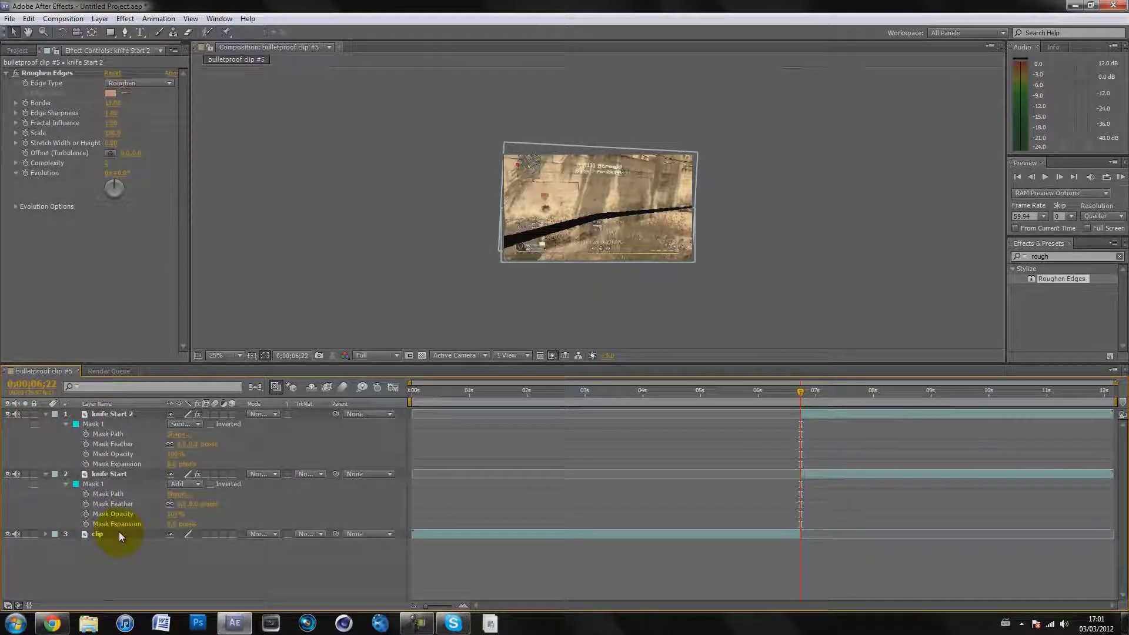
click(105, 413)
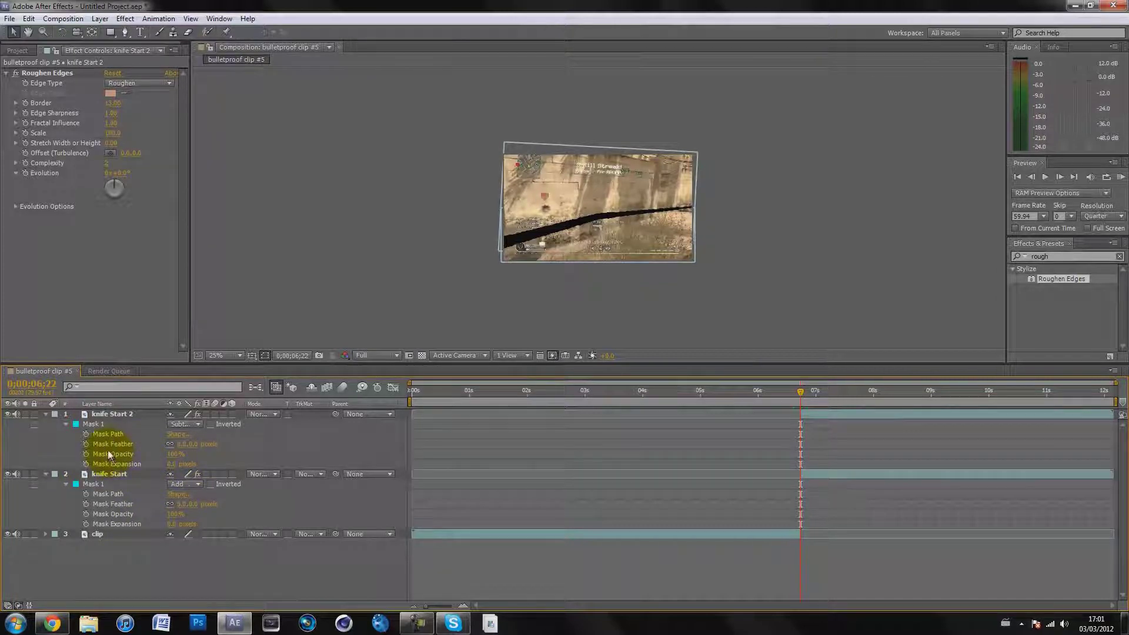
Step: At 6;22, keyframe Mask Expansion on both knife layers: about -22 on knife Start 2, larger on knife Start
scroll(605, 227, up, 2)
click(86, 464)
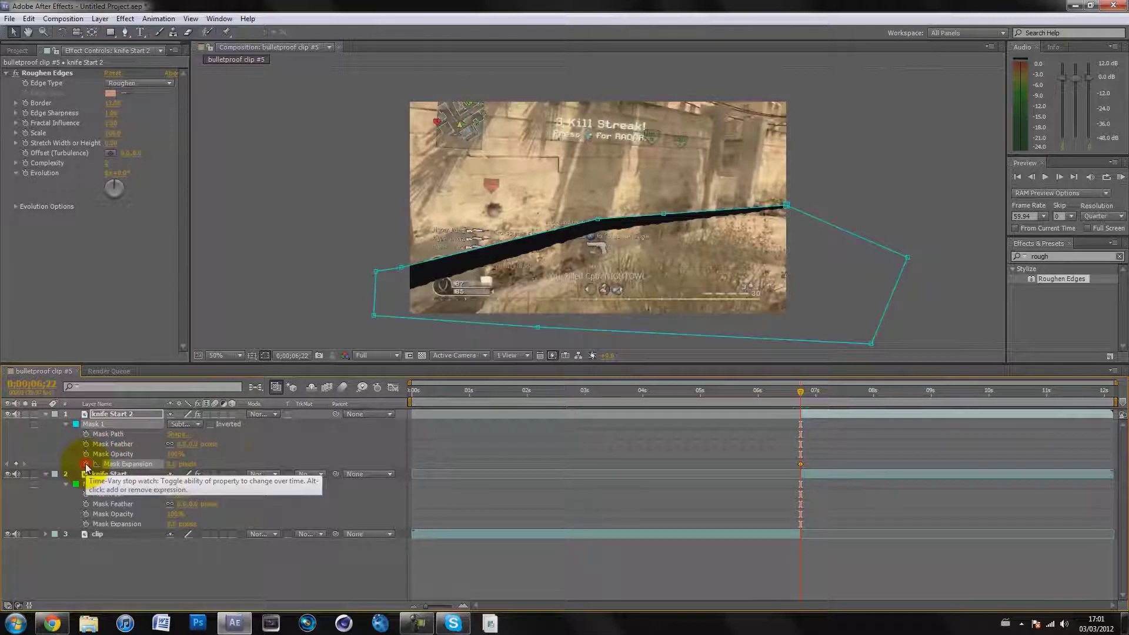
click(86, 525)
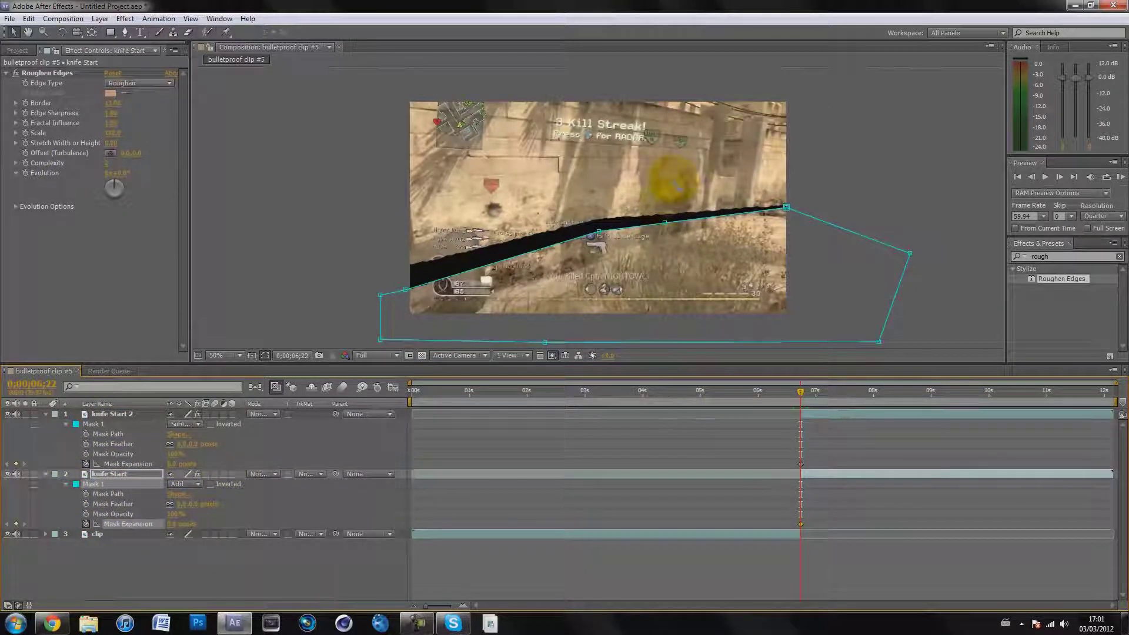
mouse_move(171, 528)
mouse_down()
mouse_move(157, 522)
mouse_move(178, 518)
mouse_up()
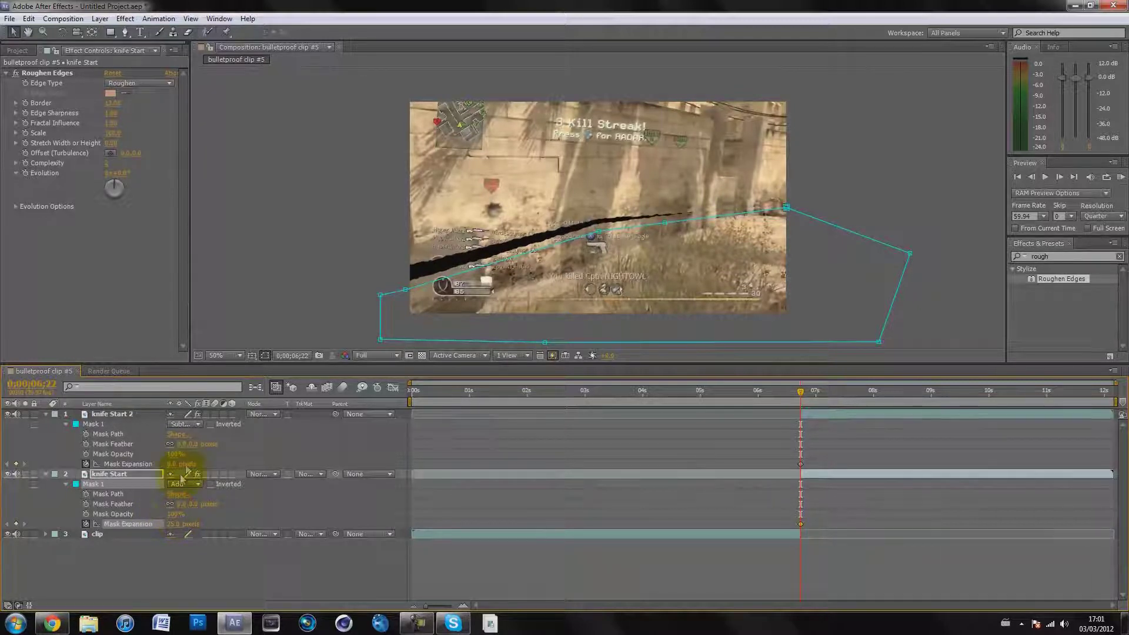
mouse_move(175, 464)
mouse_down()
mouse_move(154, 465)
mouse_move(176, 466)
mouse_up()
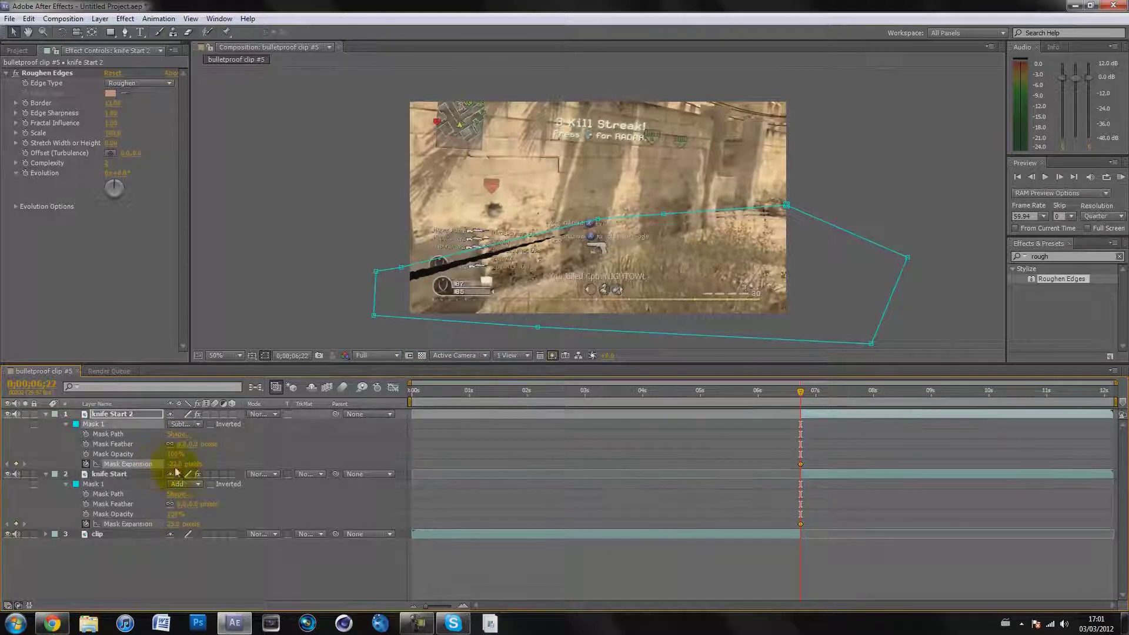
click(174, 523)
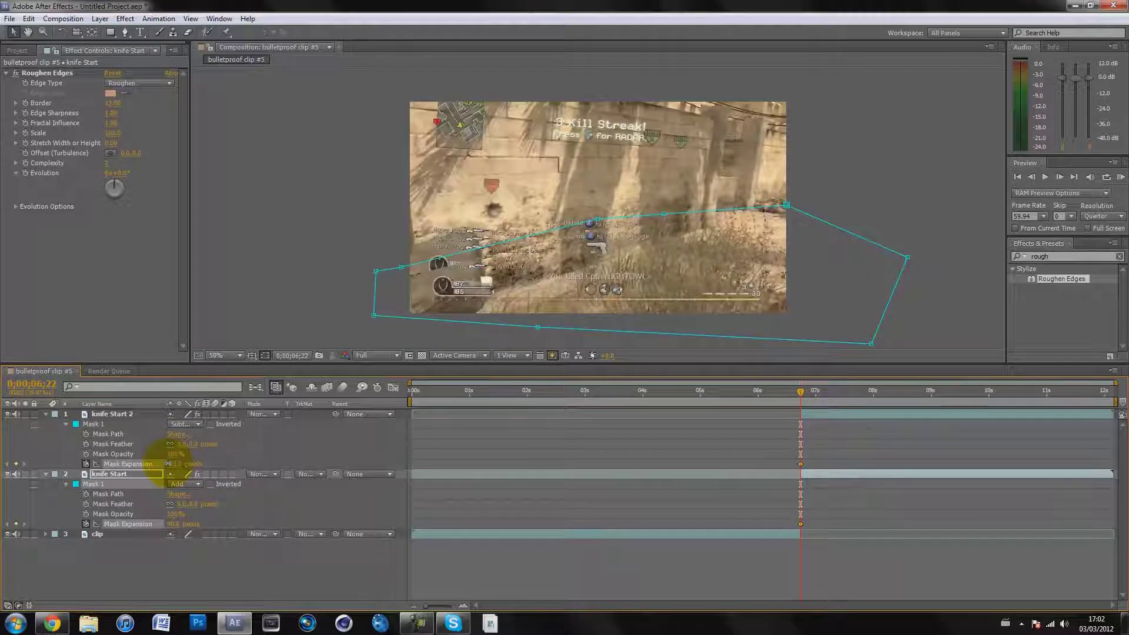
click(169, 464)
drag(173, 532, 177, 528)
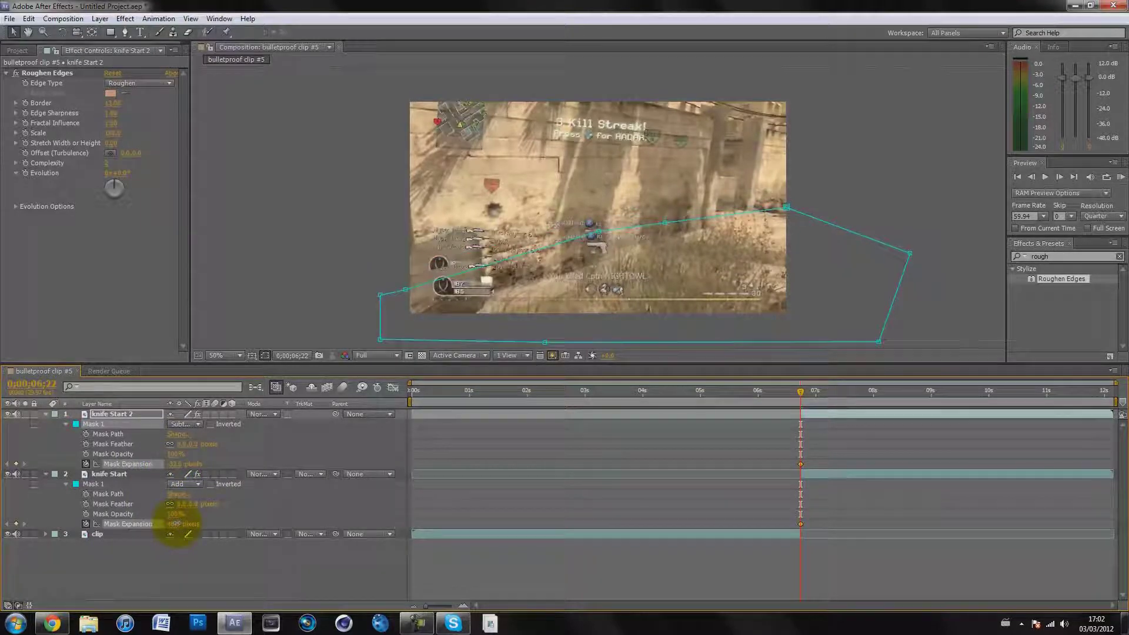
click(175, 524)
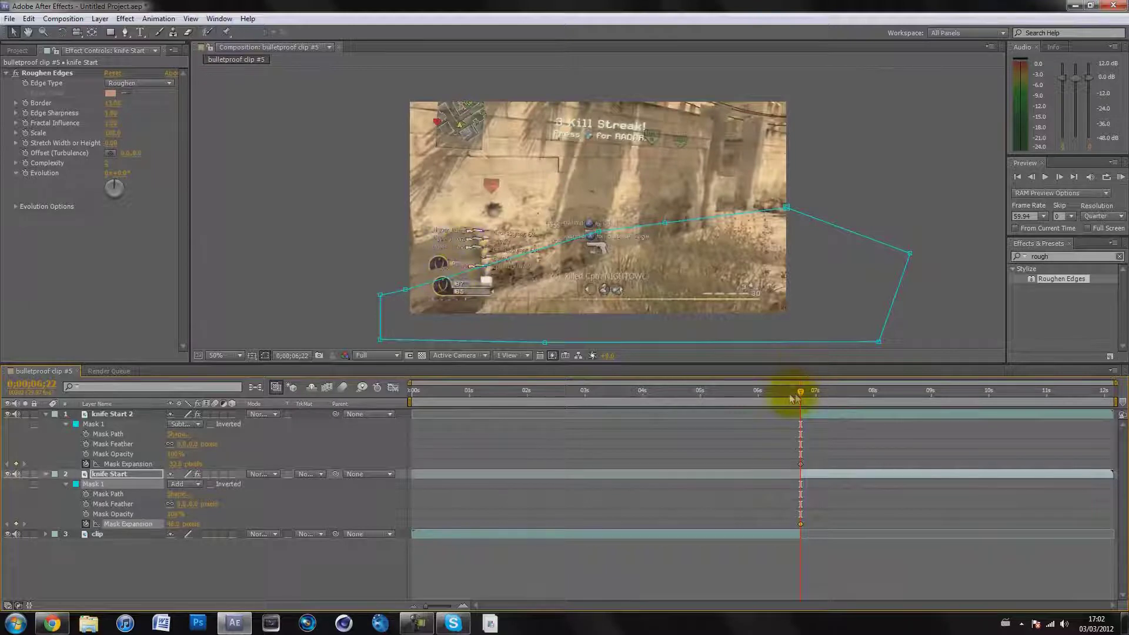
Step: At 0;00;06;25, set Mask Expansion to 0 pixels on both knife layers
drag(801, 392, 805, 393)
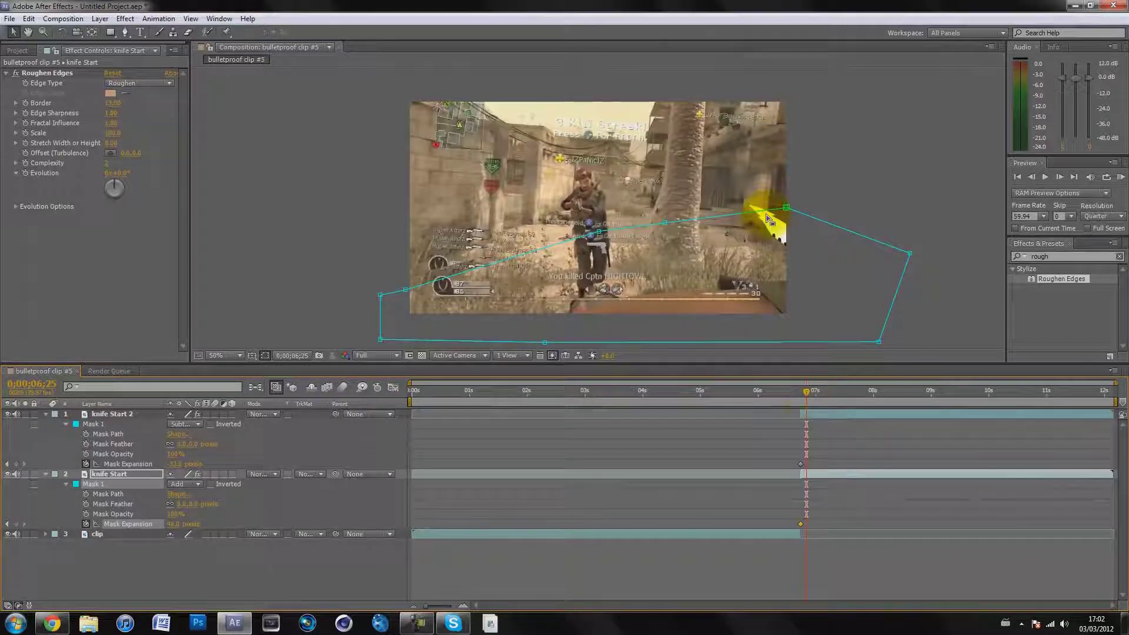
drag(807, 366, 806, 365)
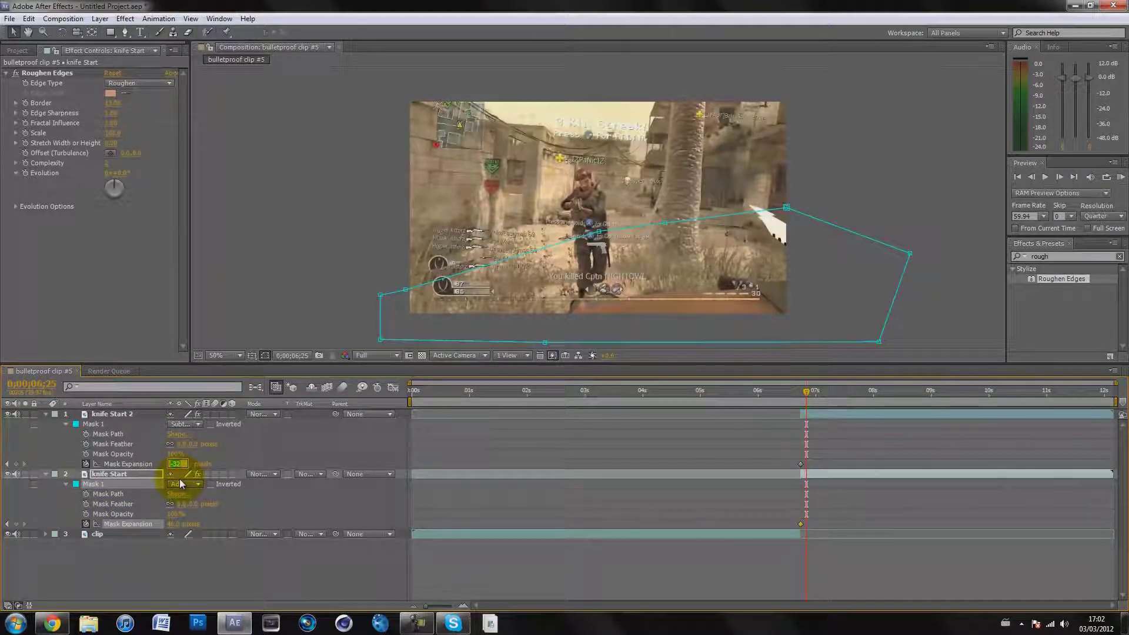
text(0)
key(Return)
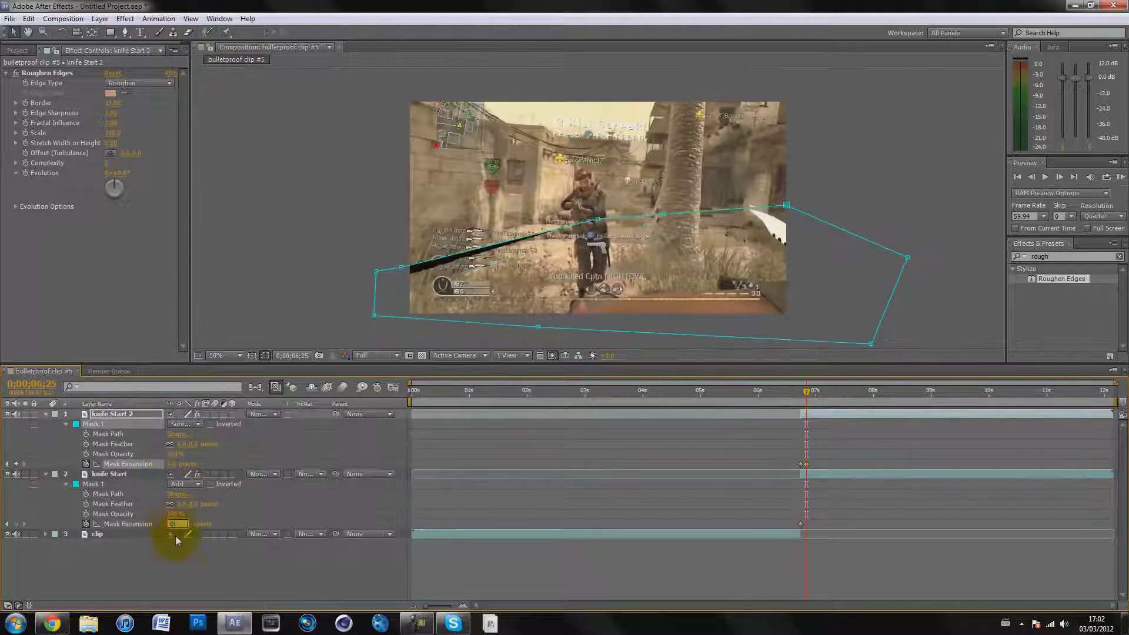
click(184, 566)
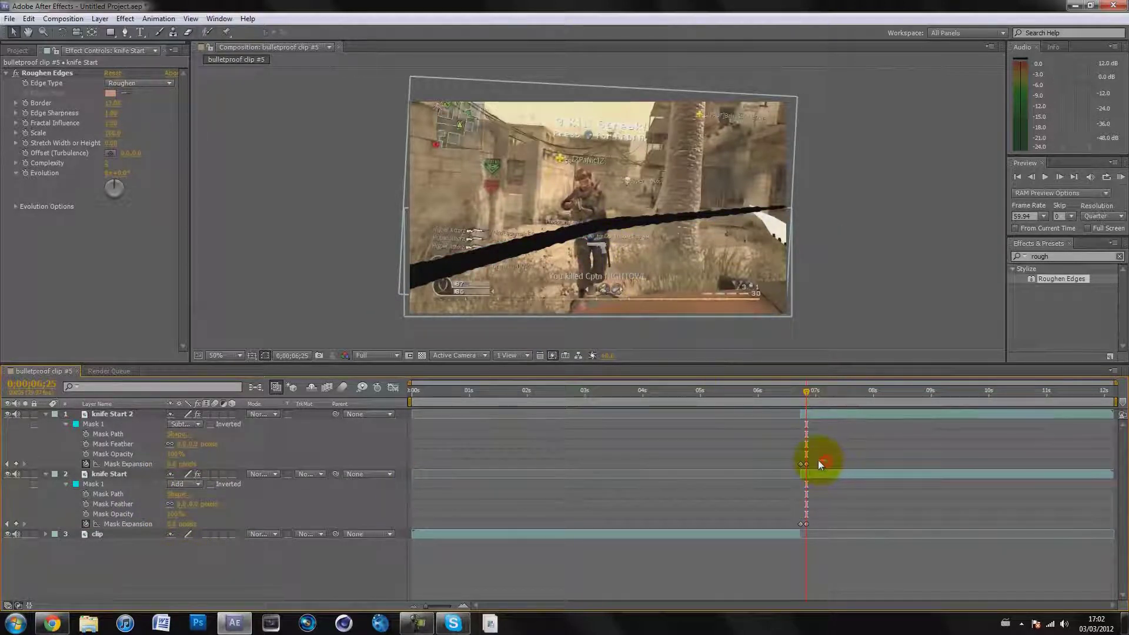
Step: Easy Ease knife Start 2's Mask Expansion keyframes with F9 and select knife Start's keyframes
drag(820, 464, 759, 462)
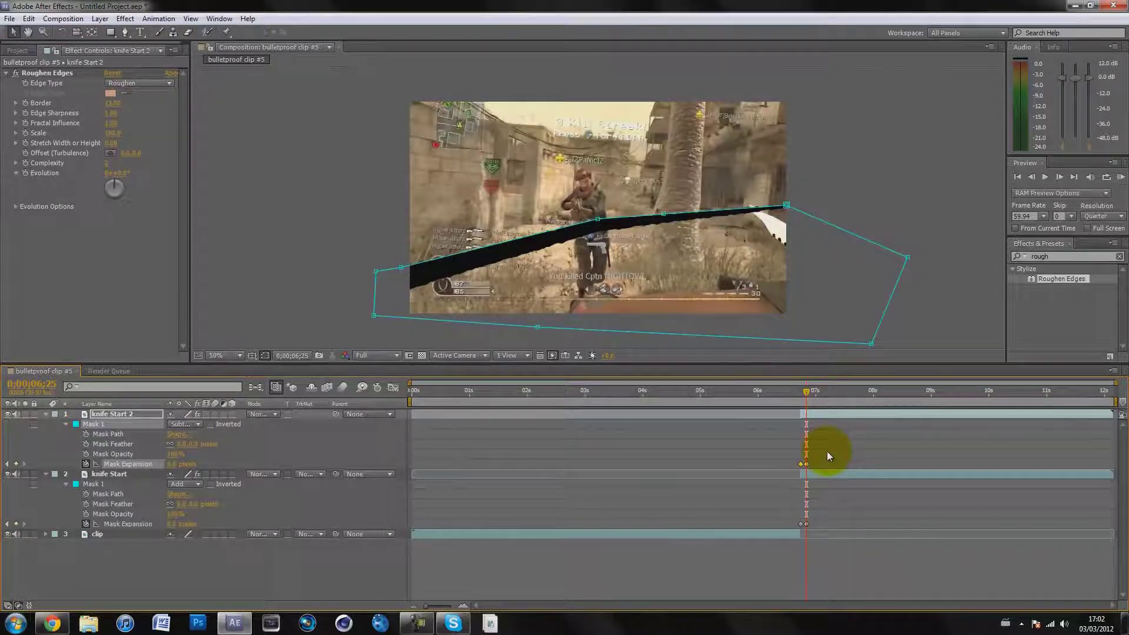
key(F9)
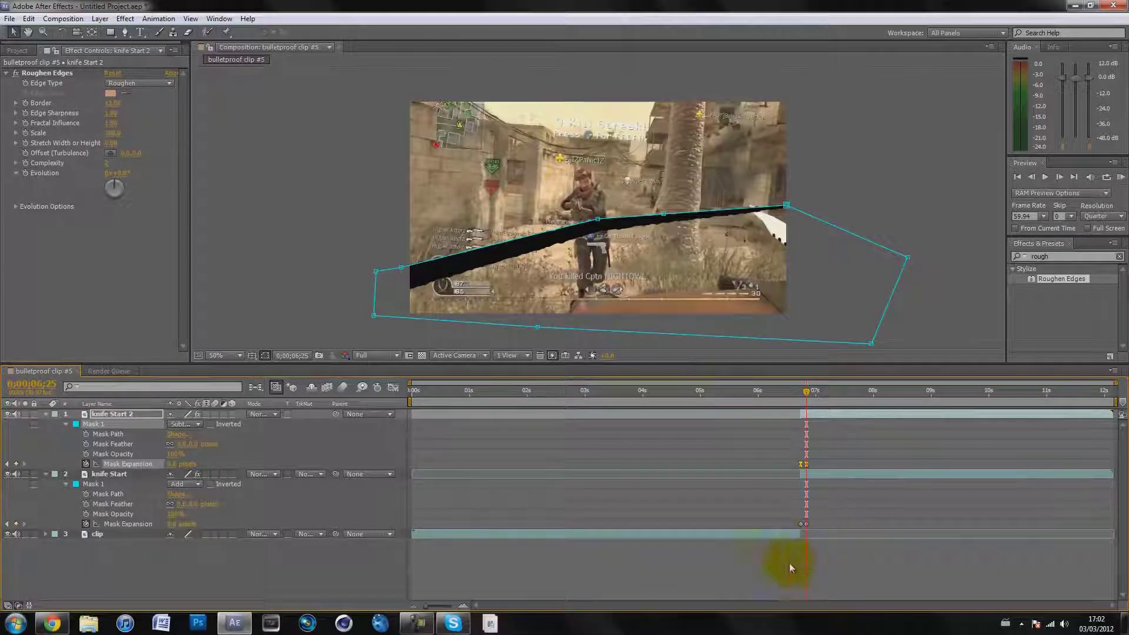
drag(826, 522, 791, 529)
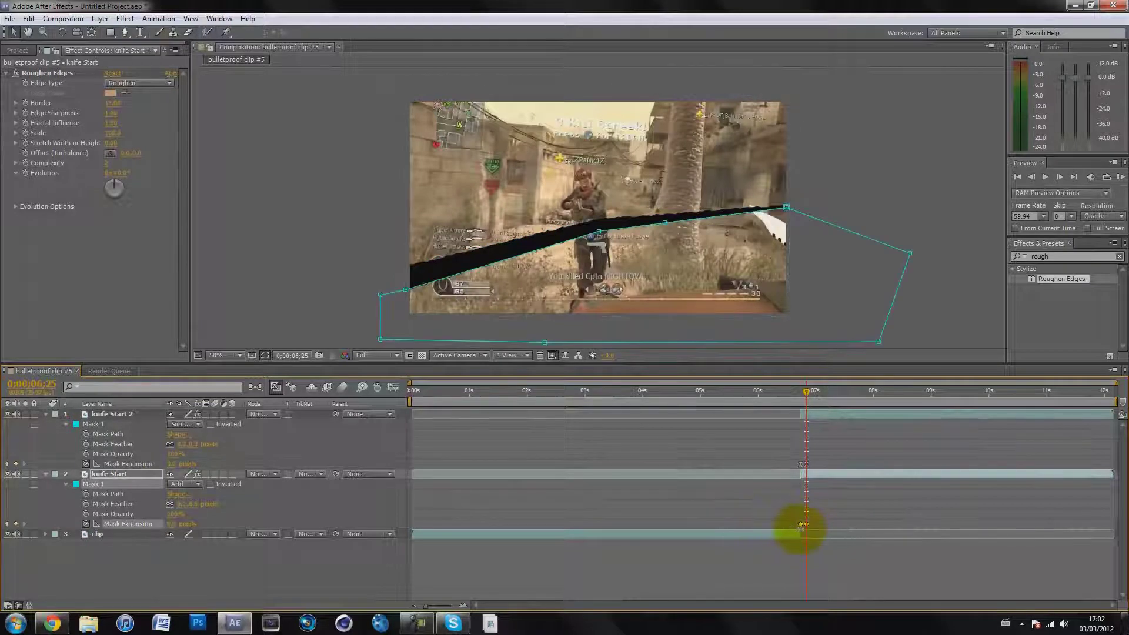
right_click(801, 526)
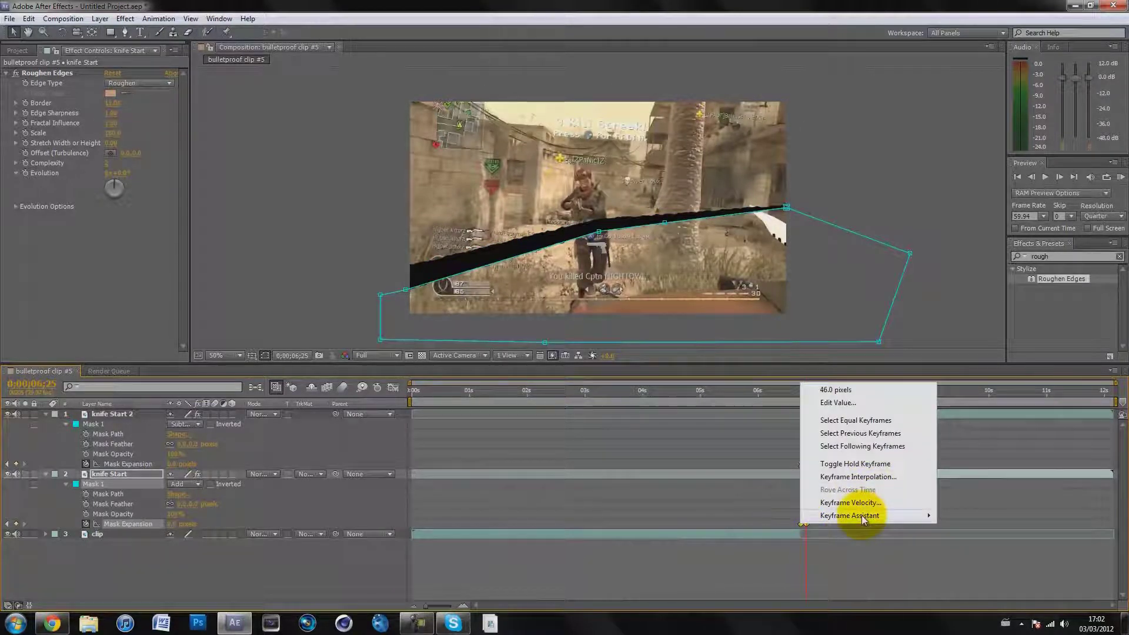
Step: Apply Keyframe Assistant > Easy Ease to knife Start's Mask Expansion keyframes, then scrub back to about 6 seconds
mouse_move(863, 519)
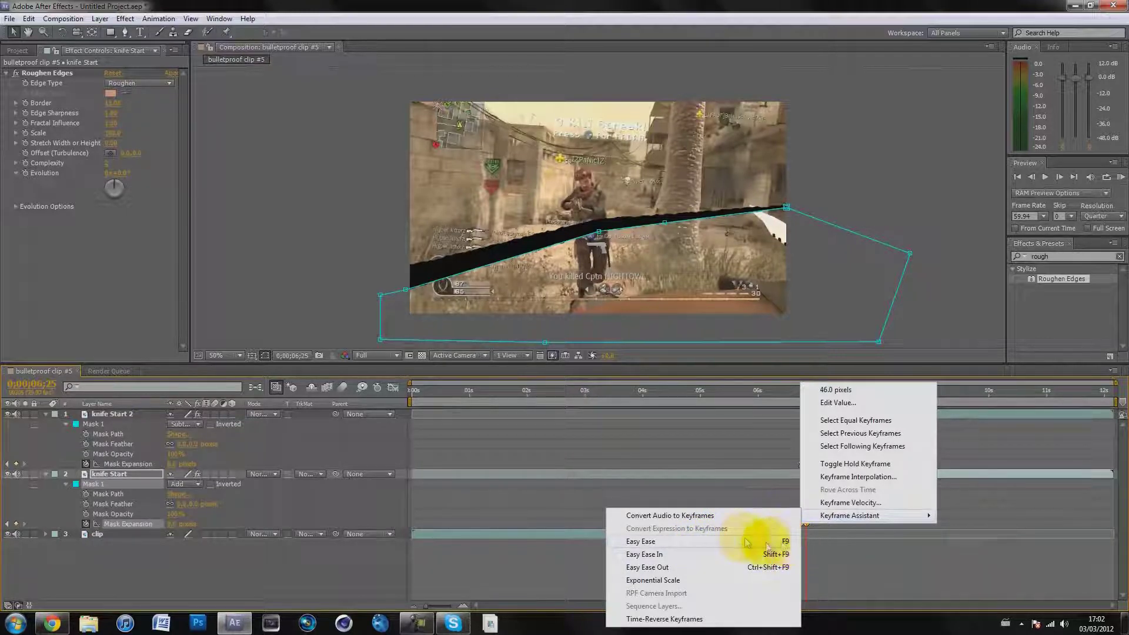
click(791, 541)
click(857, 514)
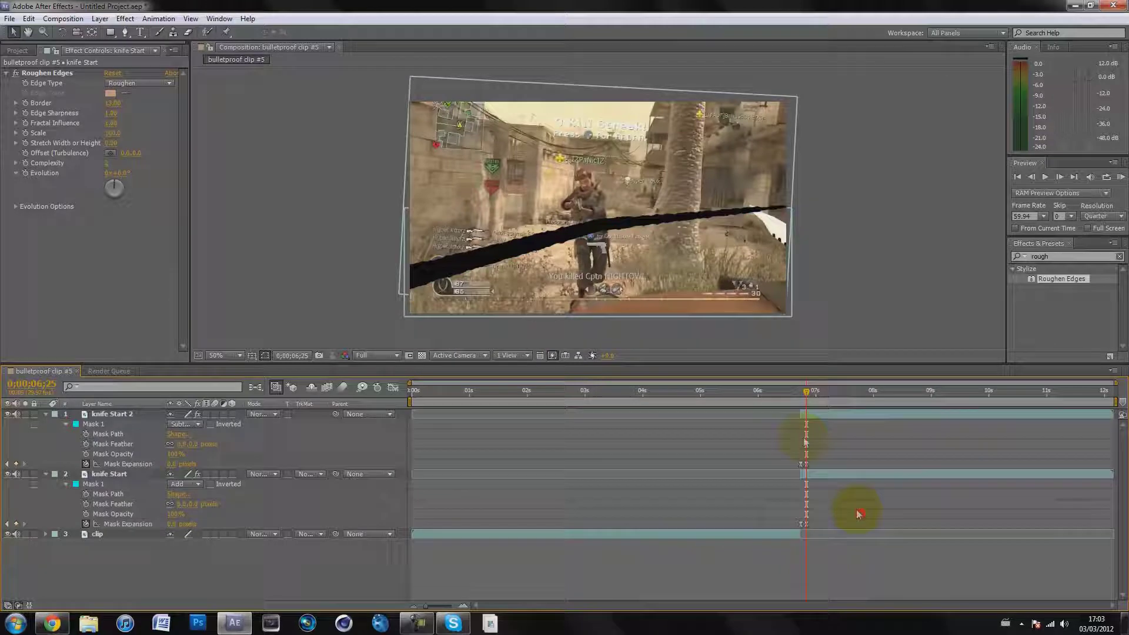
click(804, 393)
drag(803, 391, 777, 390)
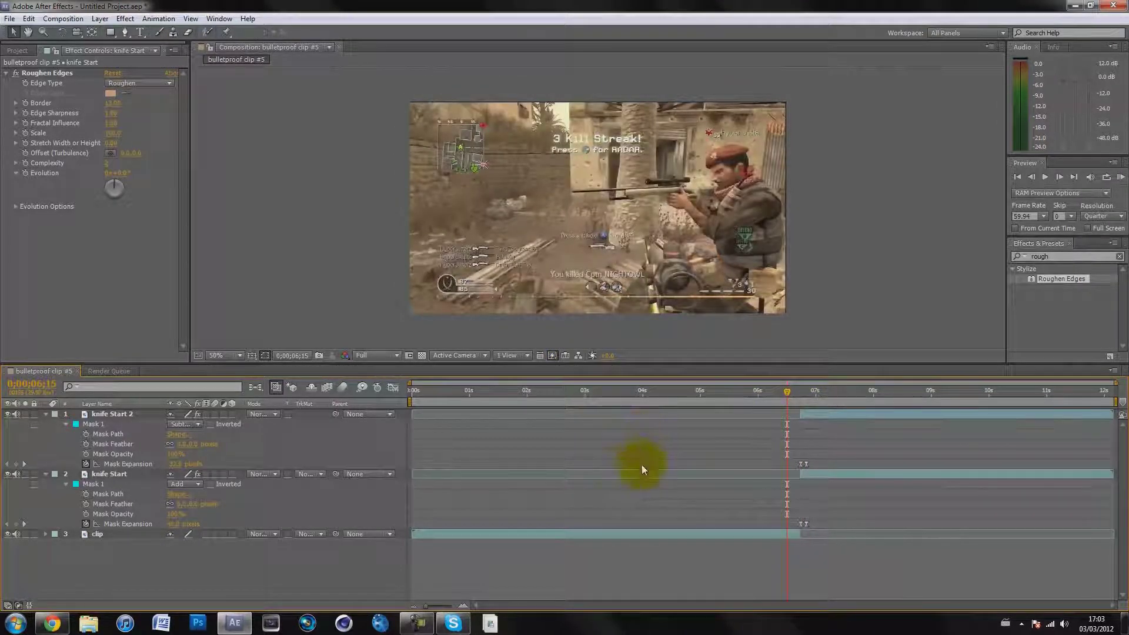
Step: Collapse both knife layers and open the Import File dialog from the Project panel
click(47, 414)
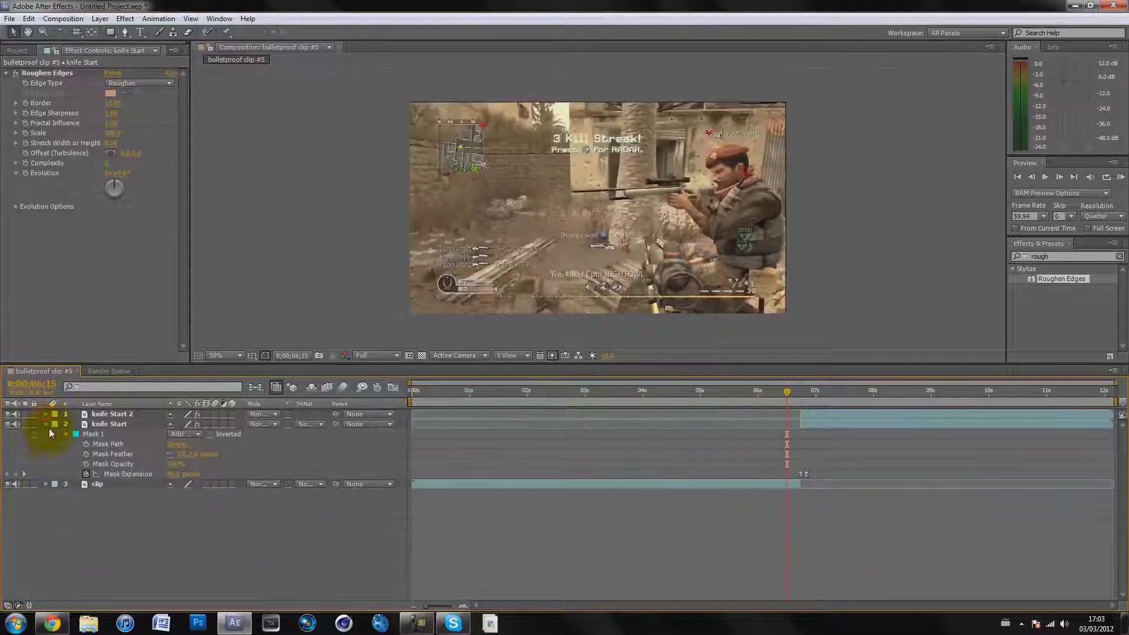
click(45, 424)
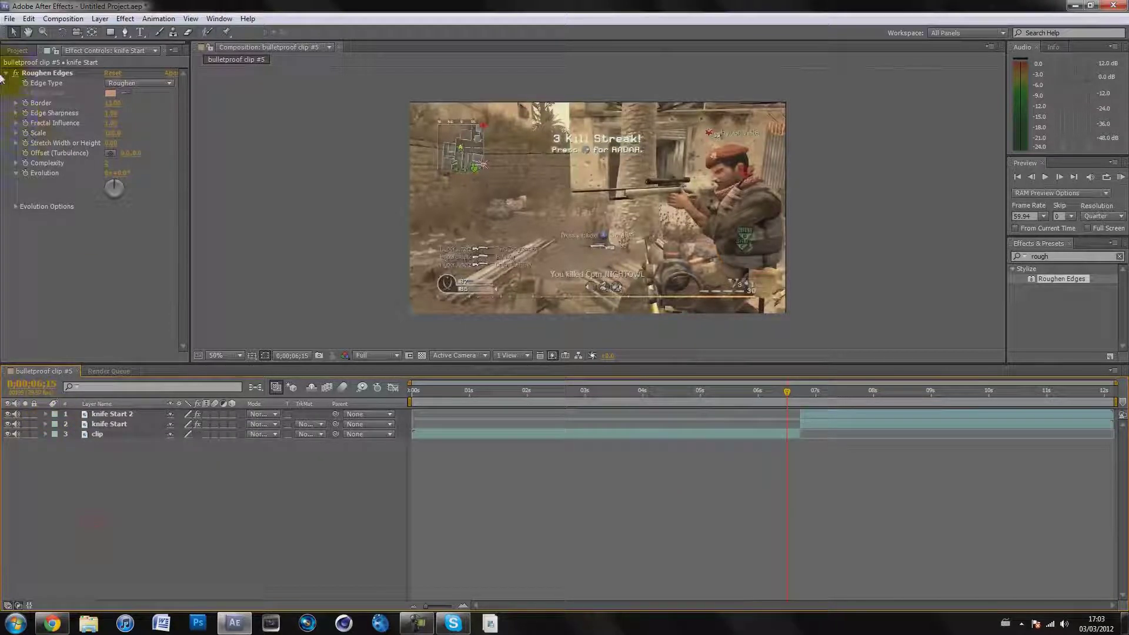
click(17, 51)
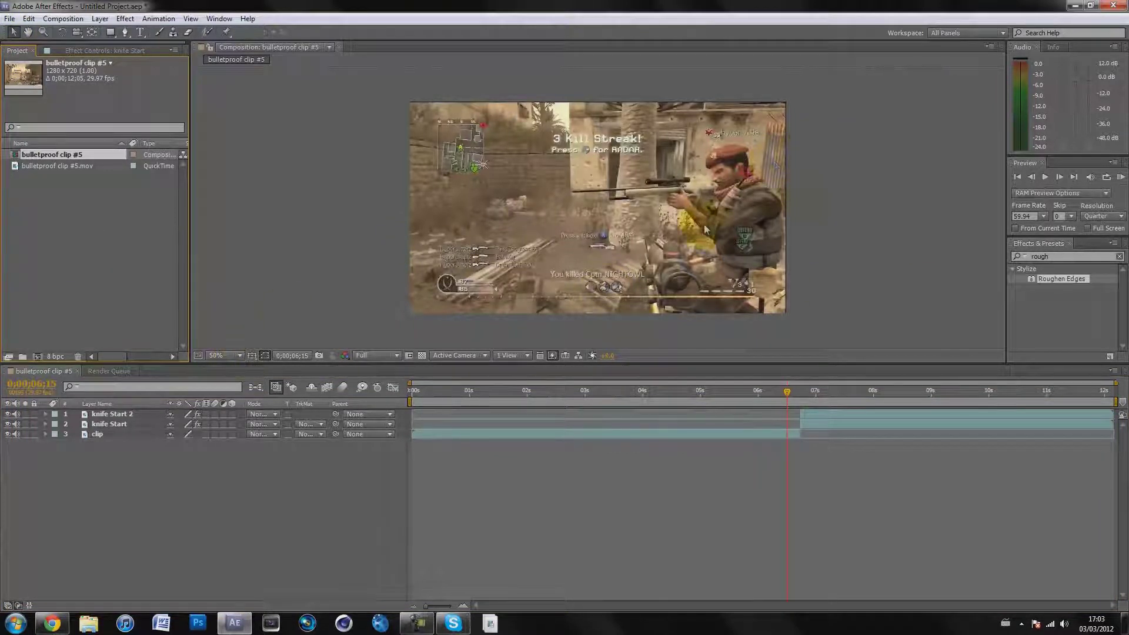
click(58, 229)
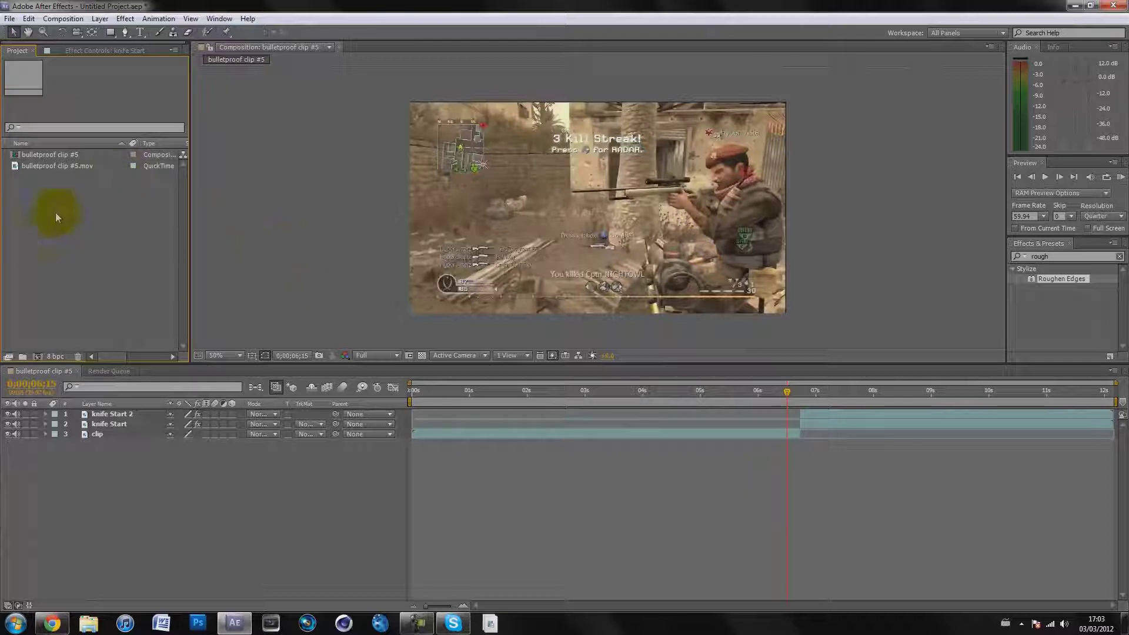
double_click(52, 238)
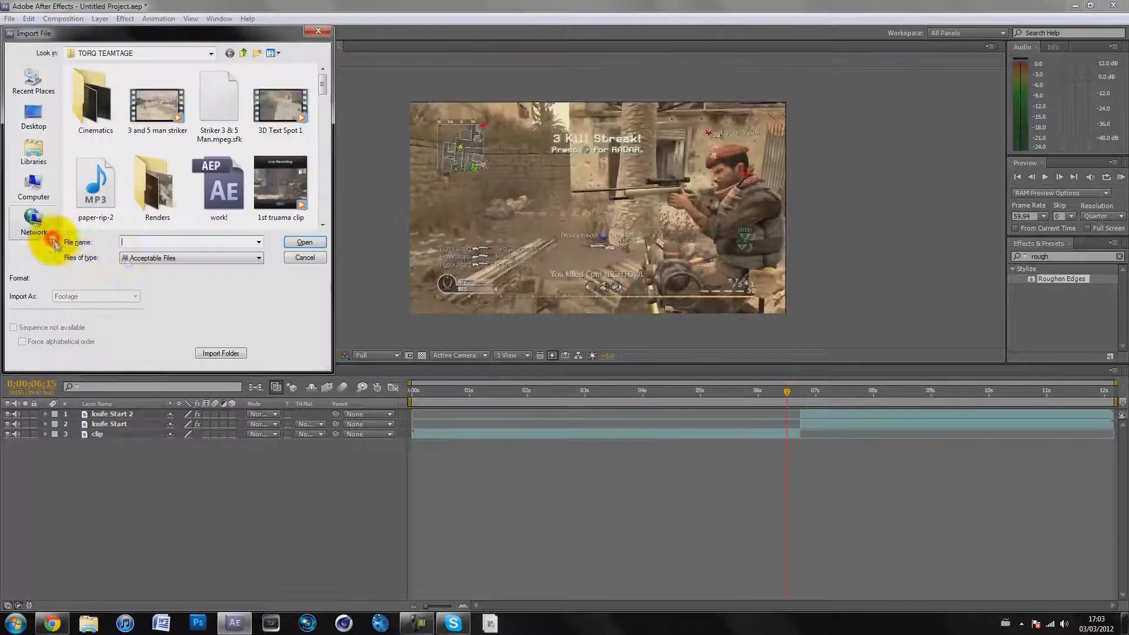
Step: Import paper-rip-2.mp3 into the composition and slide it to start near 0;00;06;22
double_click(106, 183)
drag(47, 177, 849, 484)
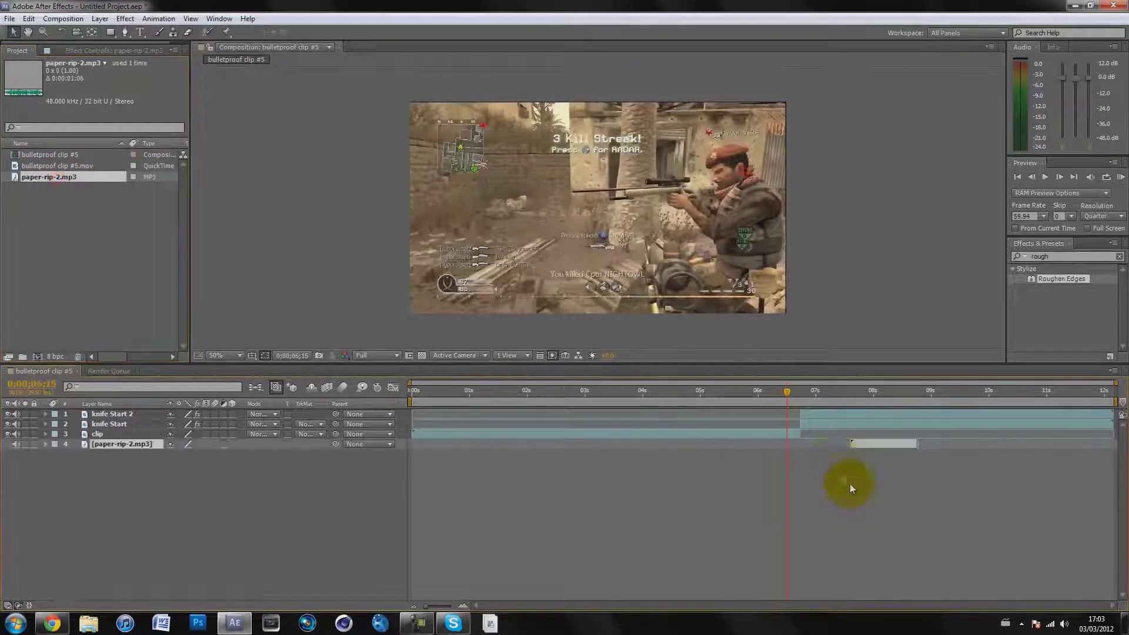
drag(789, 397, 800, 390)
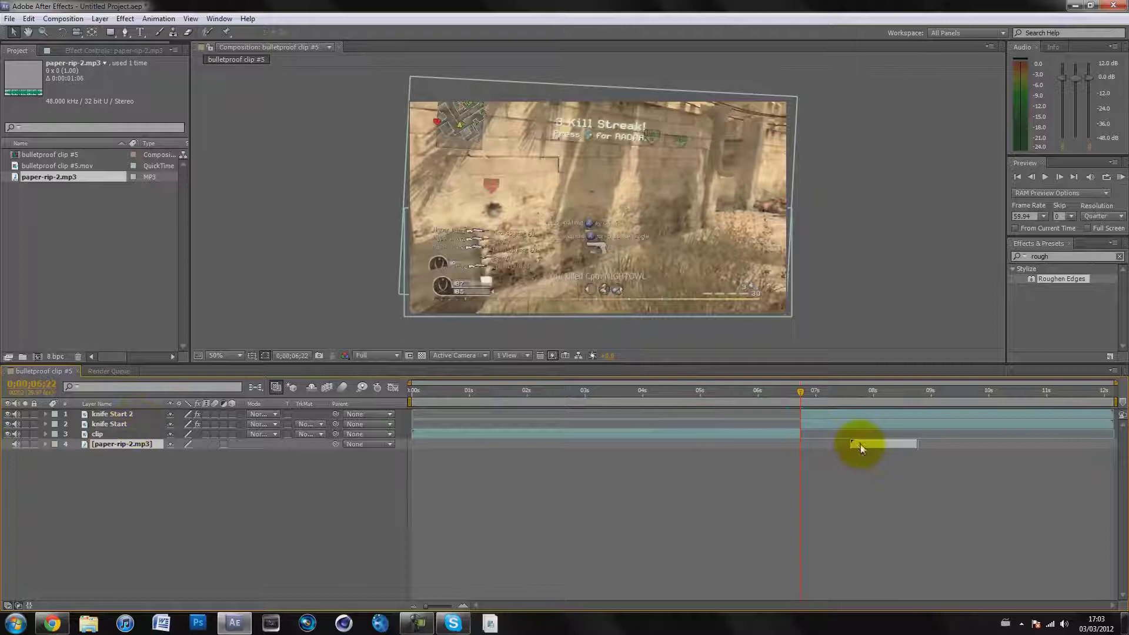
key(l)
key(l)
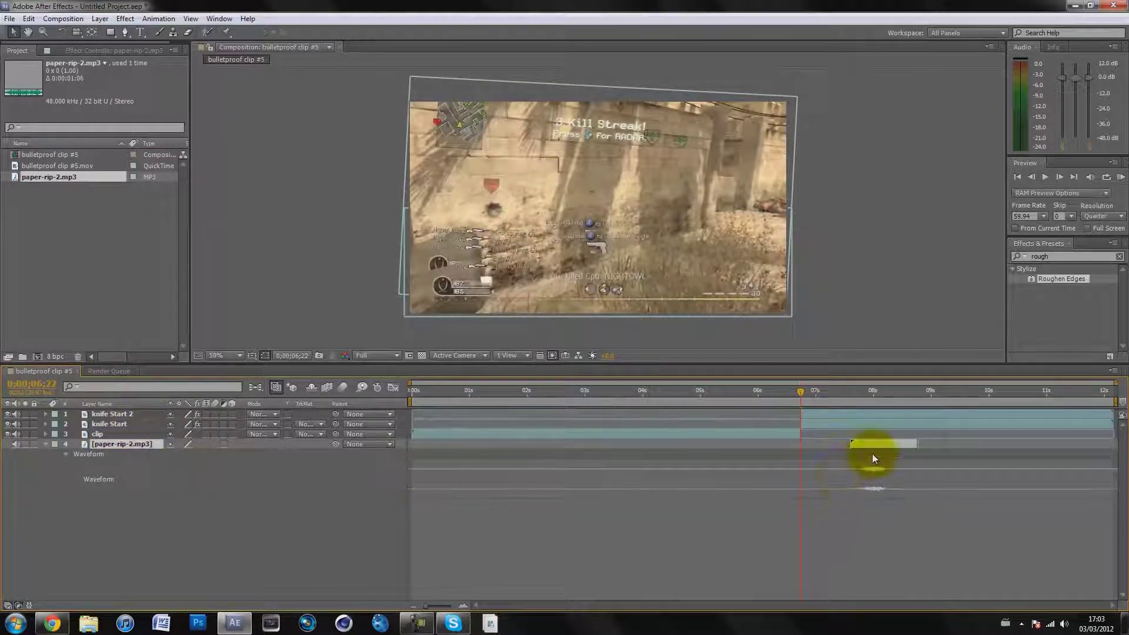
drag(871, 444, 831, 443)
click(464, 605)
click(923, 455)
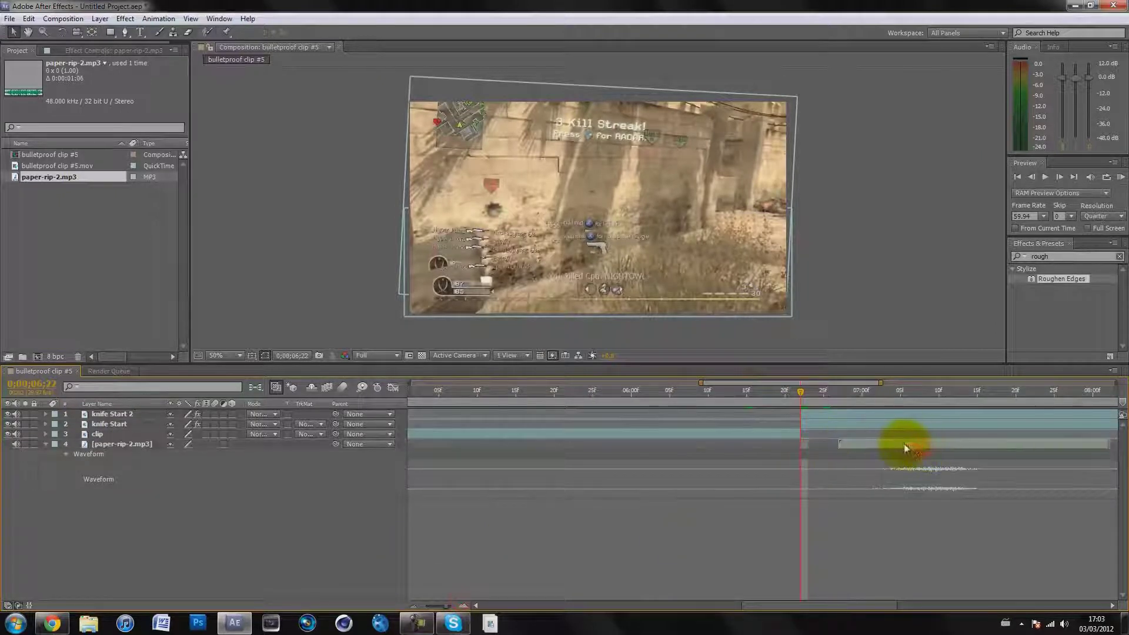
drag(908, 444, 831, 440)
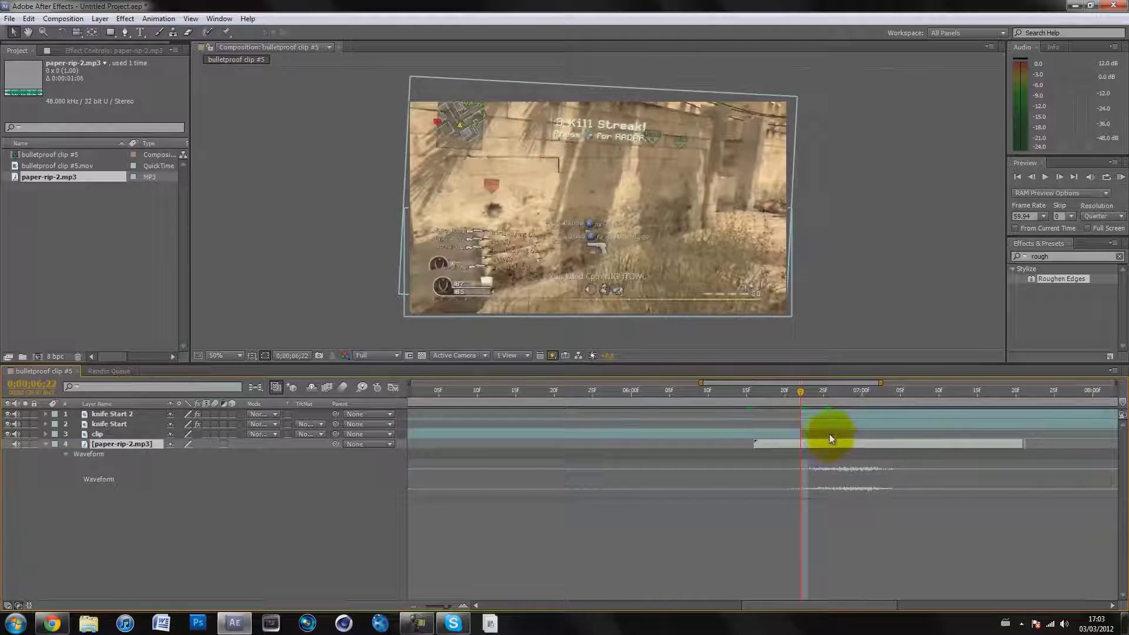
click(232, 538)
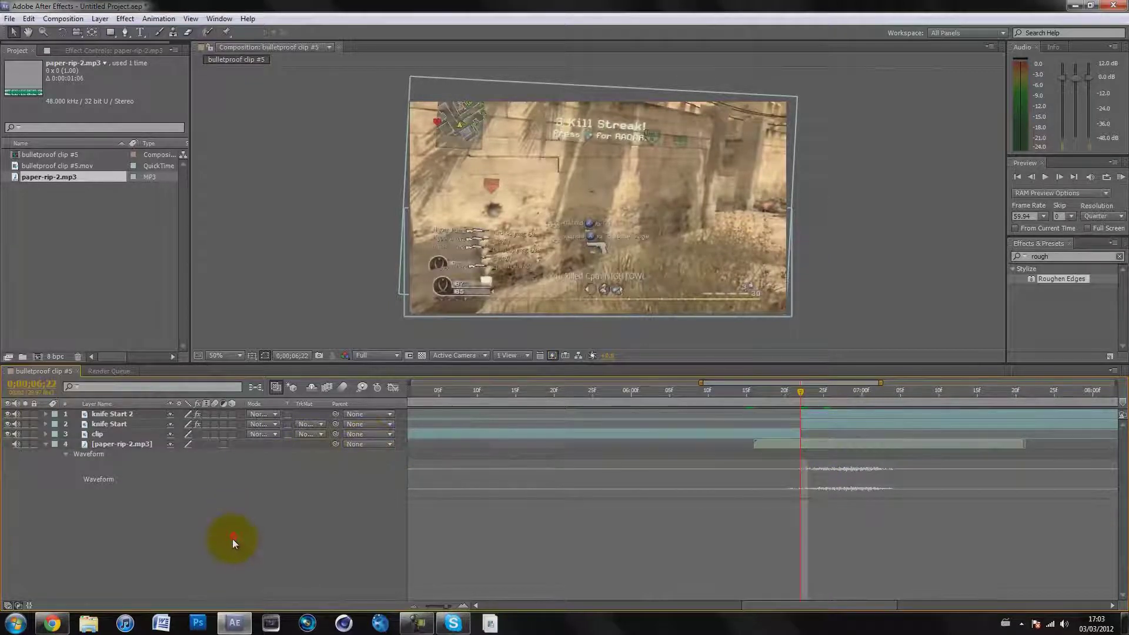
click(414, 606)
click(413, 605)
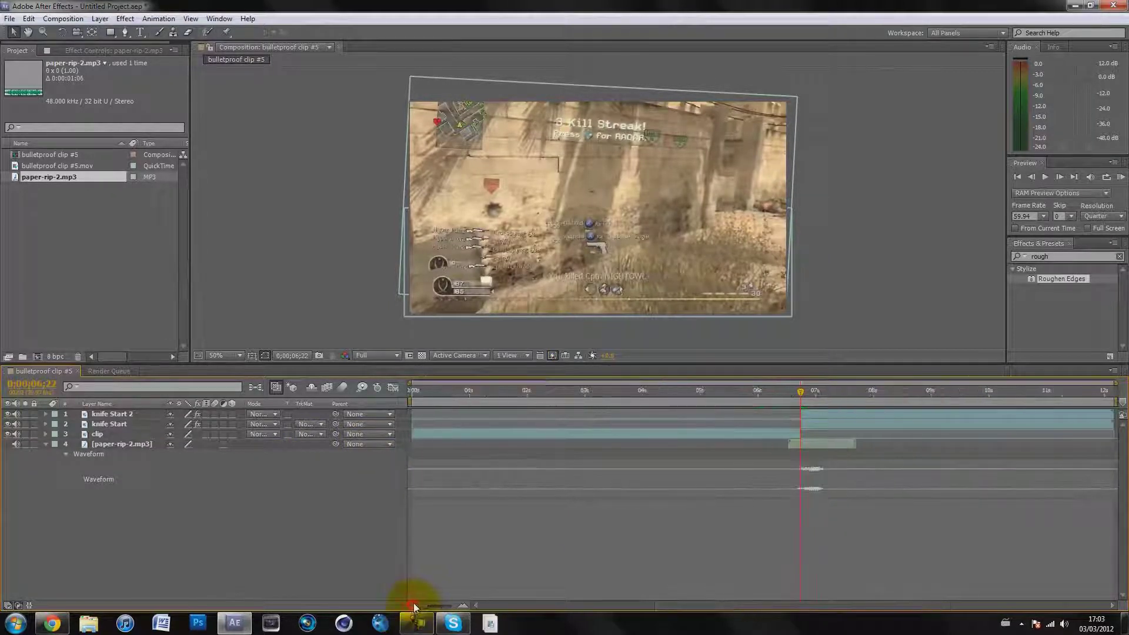
Step: Run and stop a RAM preview, then set the Preview Frame Rate to 29.97
click(1120, 177)
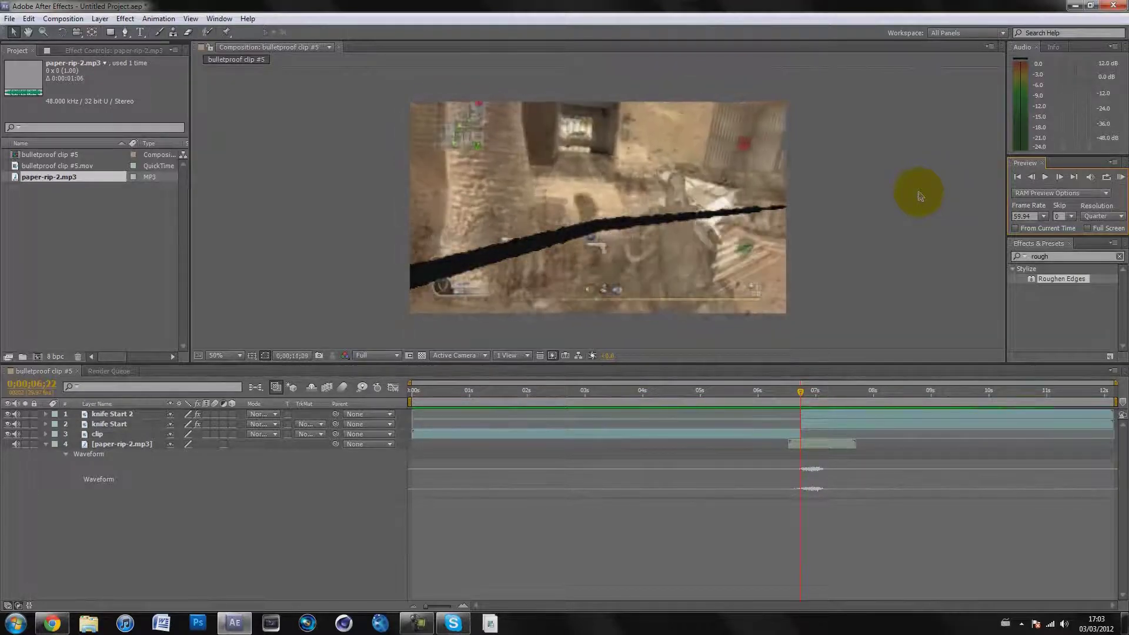
click(919, 193)
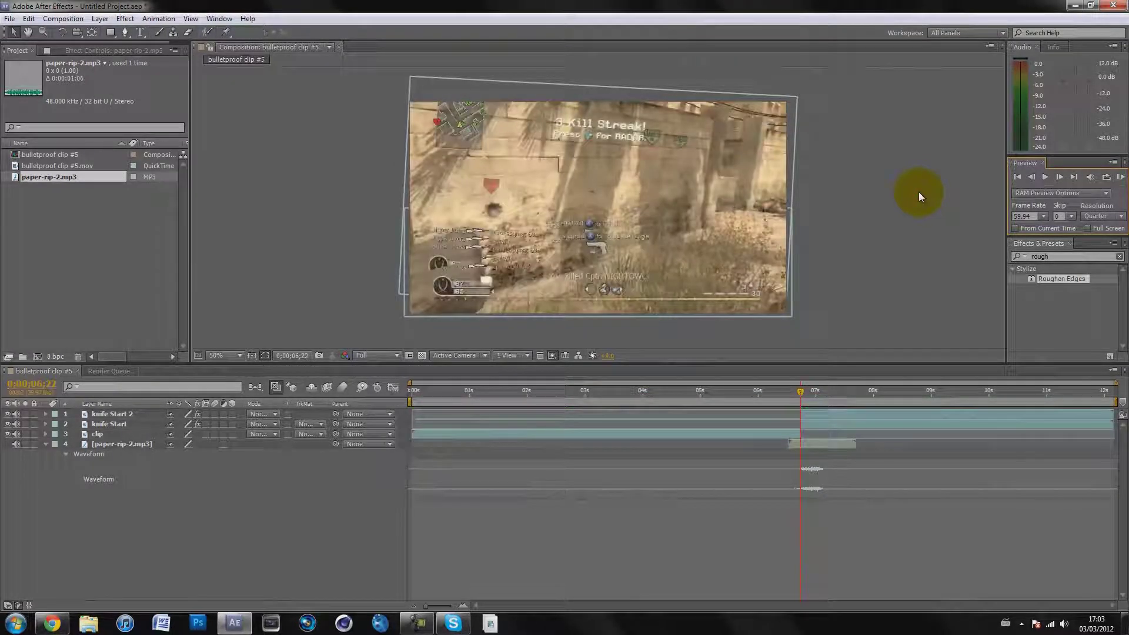
click(1119, 176)
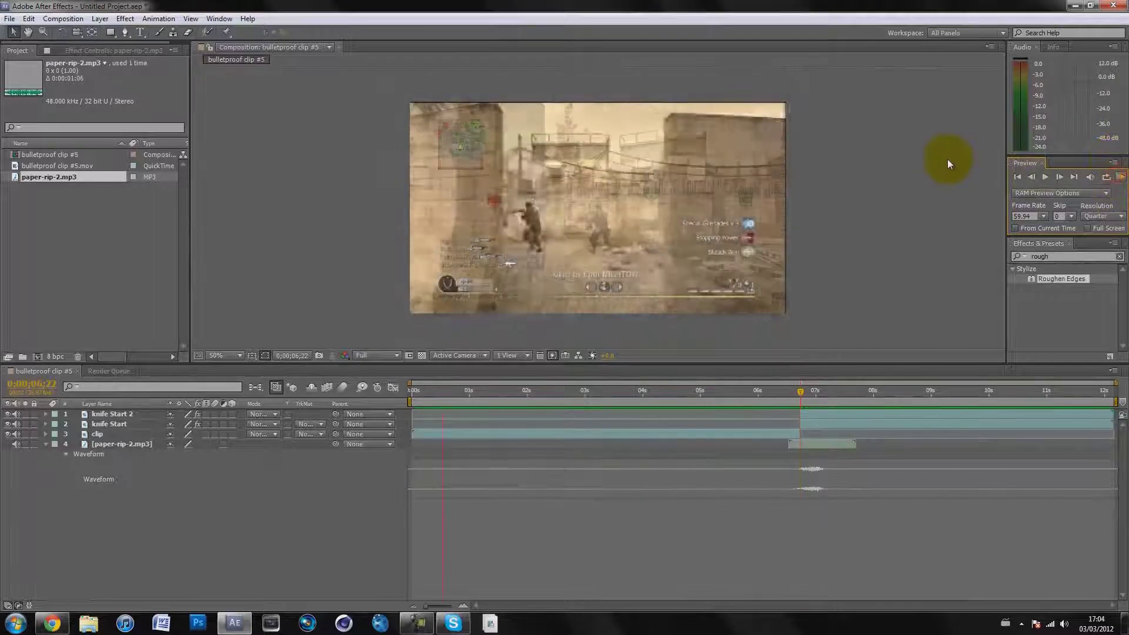
click(947, 158)
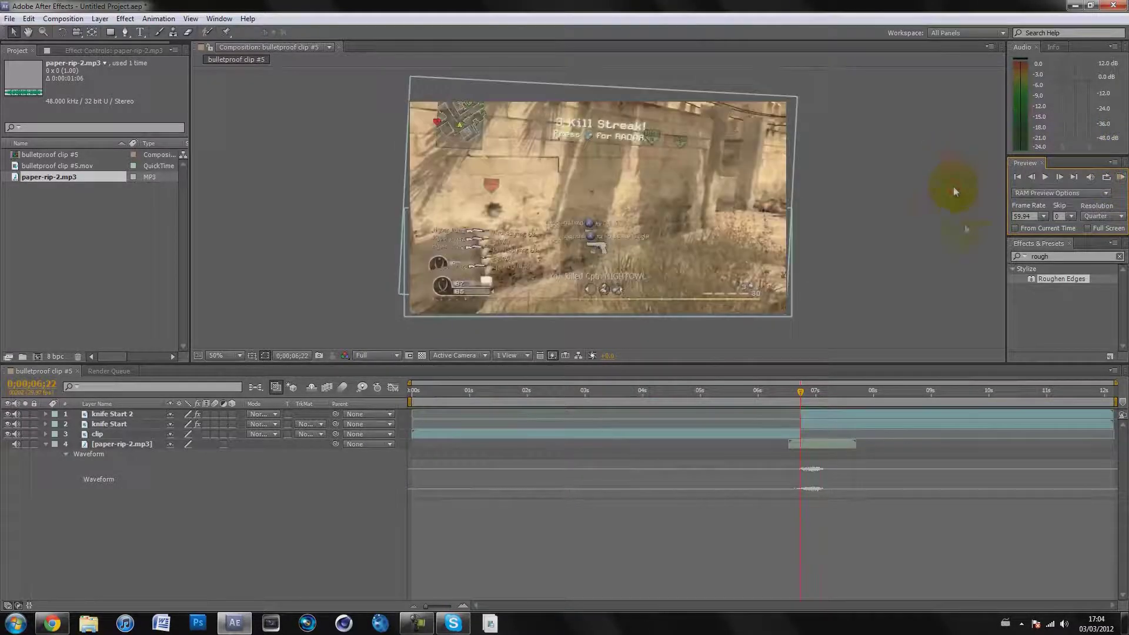
click(1043, 216)
click(1038, 286)
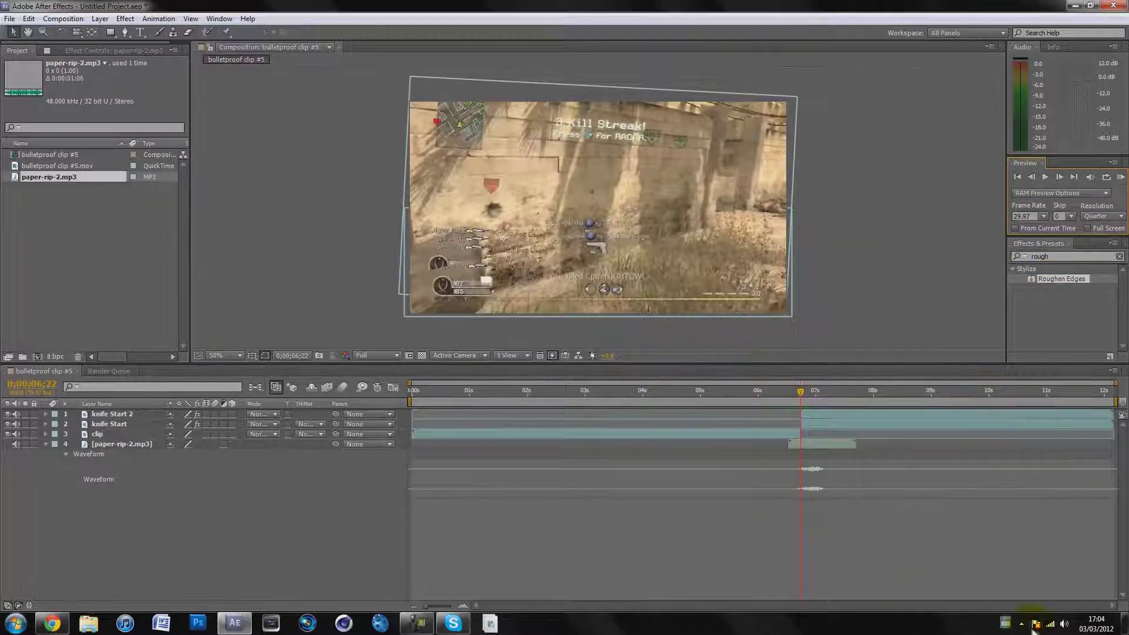
Step: Mute the system volume, RAM preview again, and move the time to 0;00;08;10
click(1063, 626)
drag(1059, 458, 1059, 521)
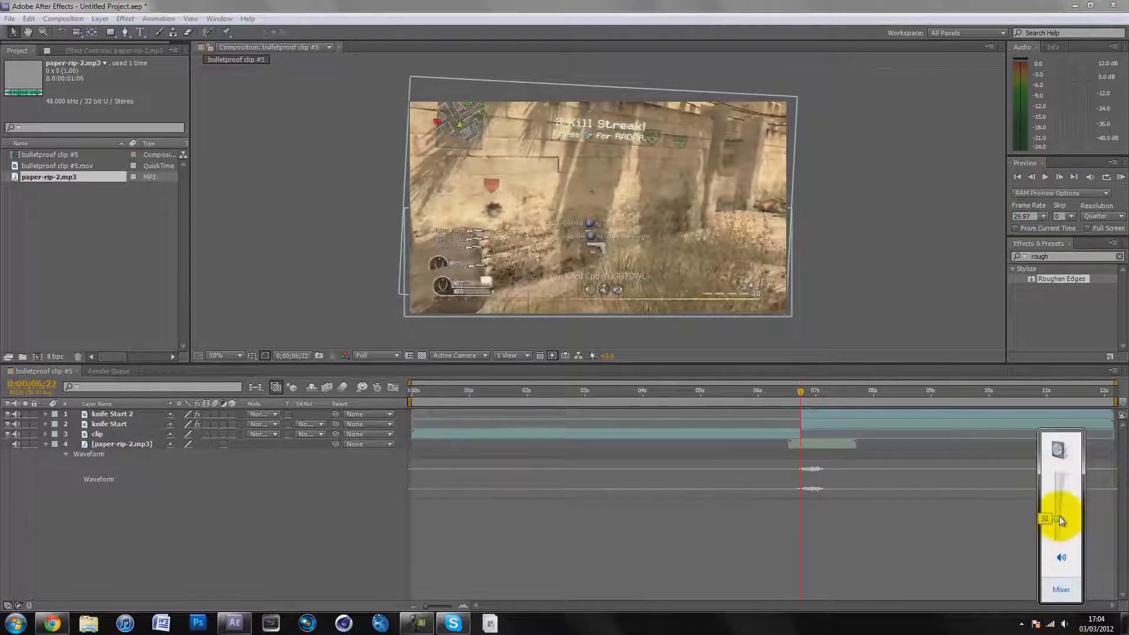
click(1011, 552)
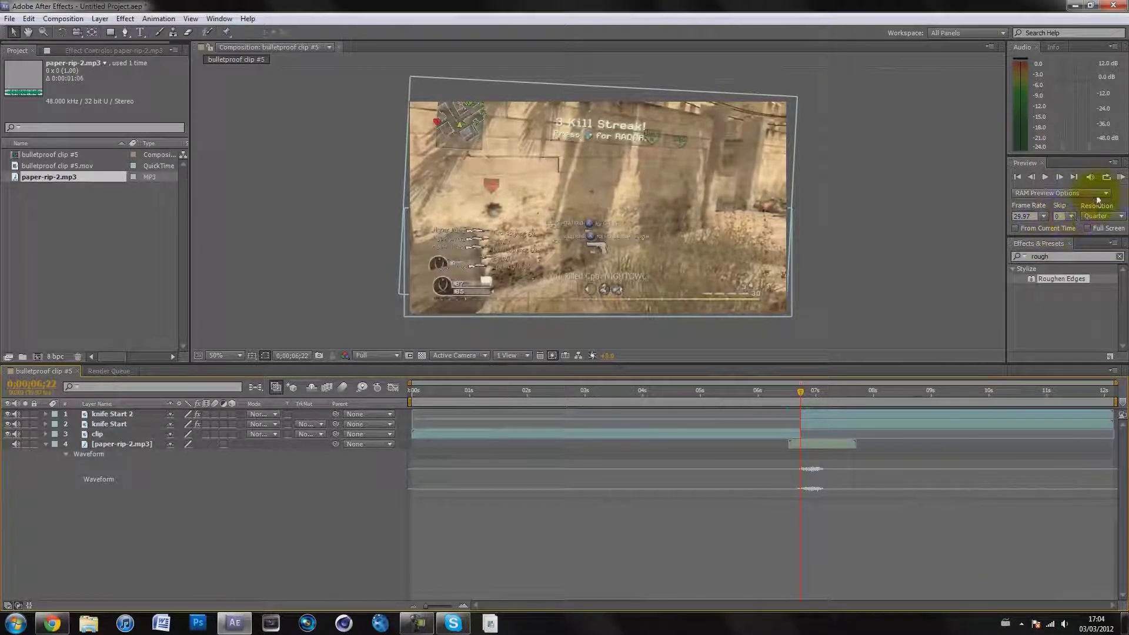
click(1120, 177)
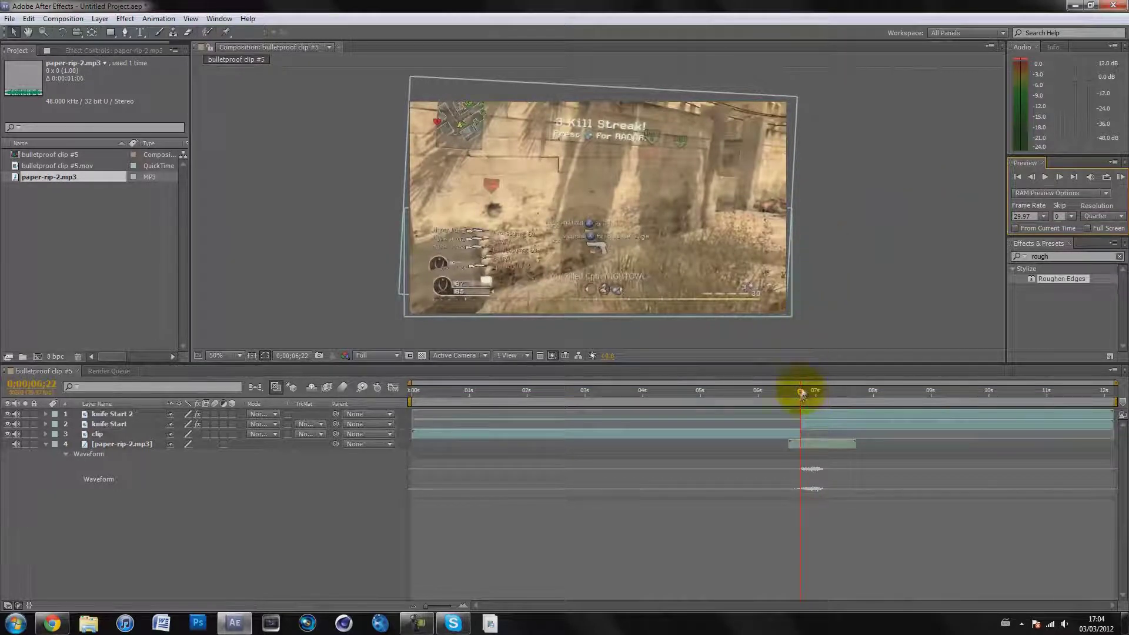
mouse_move(803, 391)
mouse_down()
mouse_move(939, 390)
mouse_move(799, 390)
mouse_move(810, 389)
mouse_up()
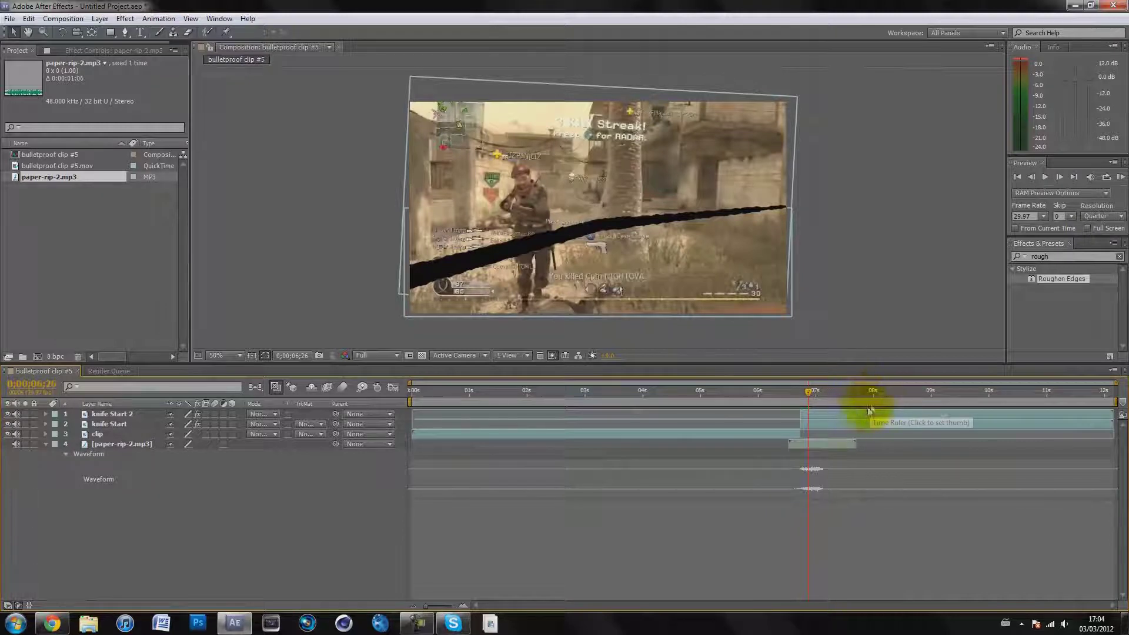
click(893, 390)
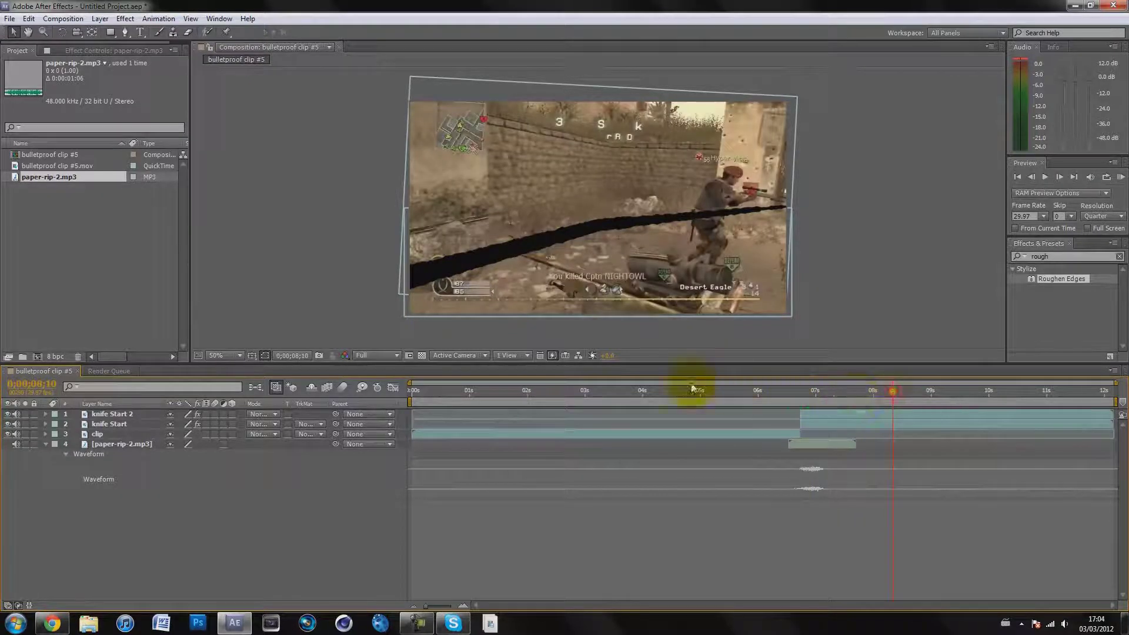
click(825, 418)
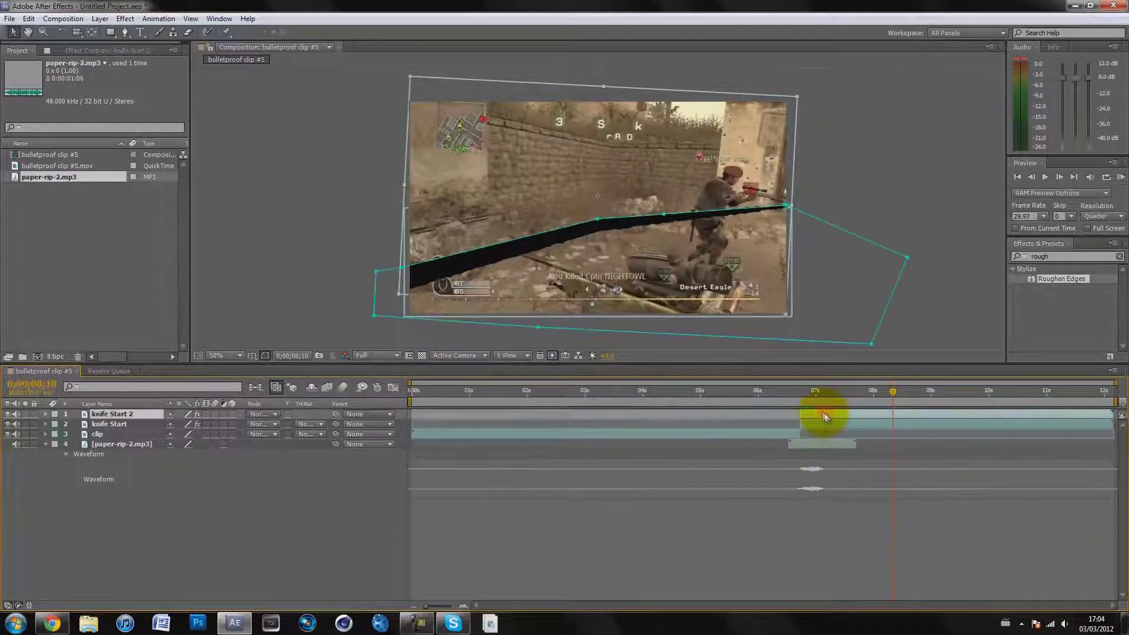
Step: Set starting Position keyframes on knife Start 2 and knife Start at 0;00;08;10, then advance a few frames
ctrl+click(107, 422)
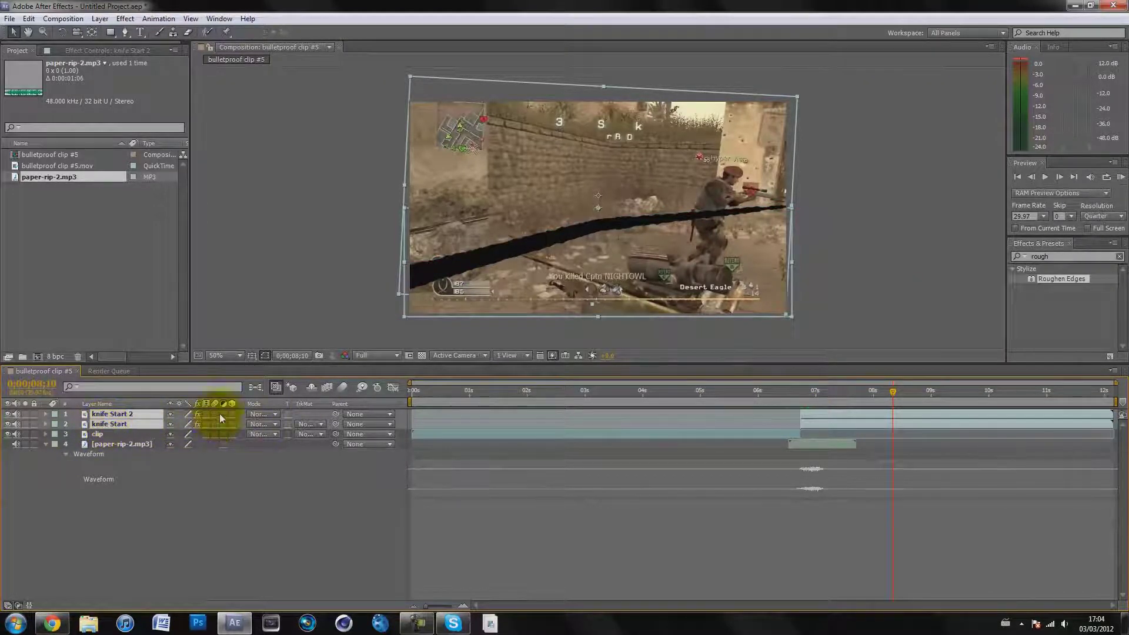
key(p)
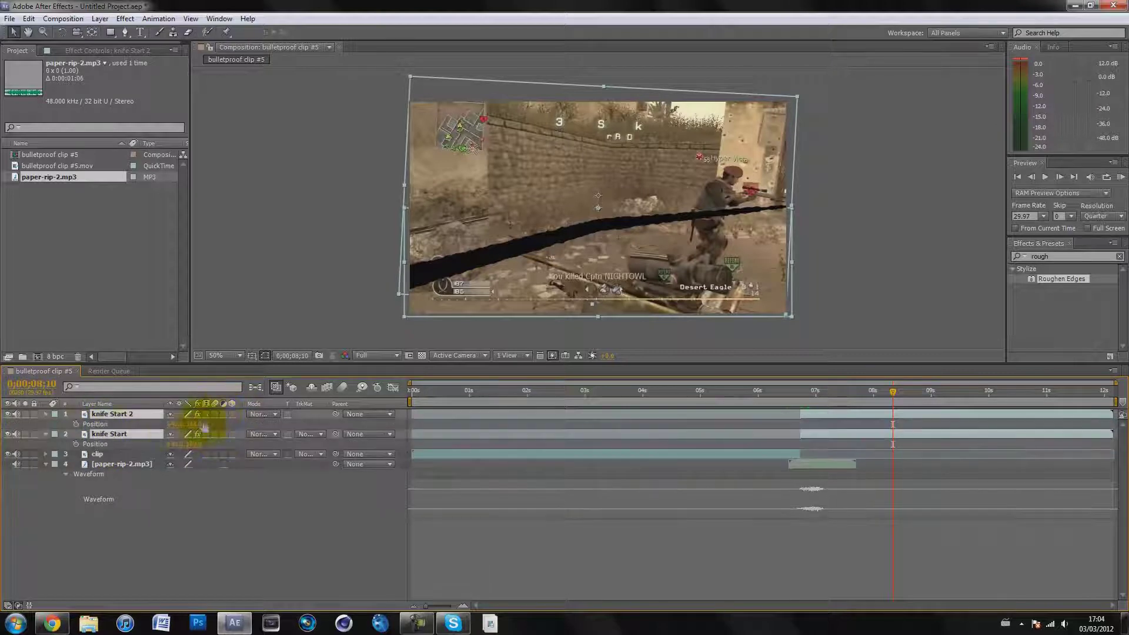
click(74, 424)
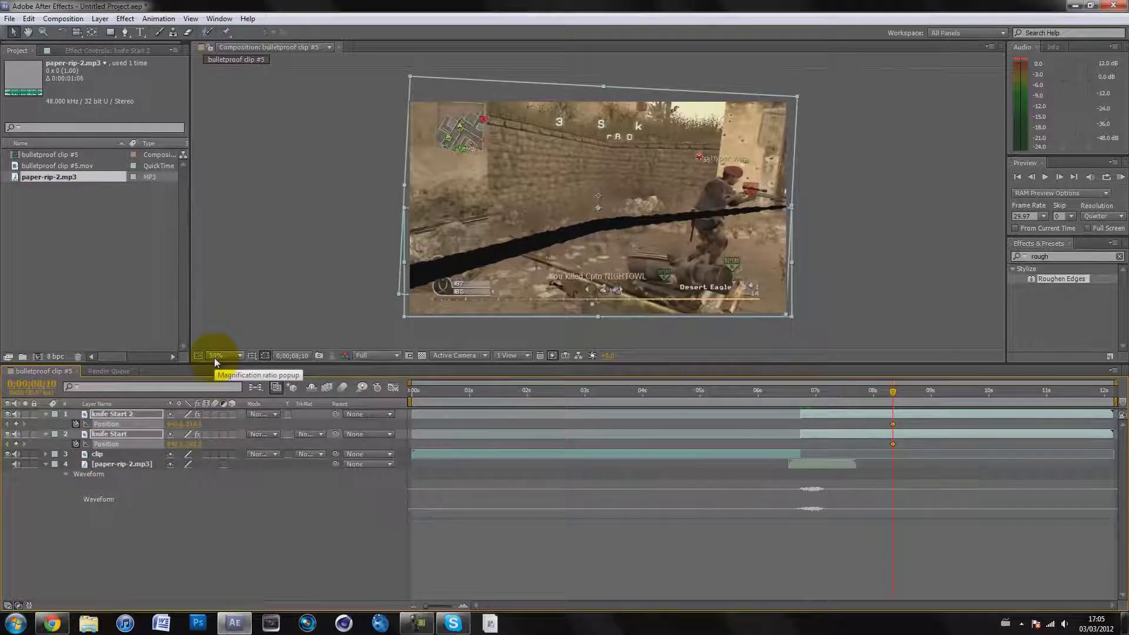
key(shift+Page_Down)
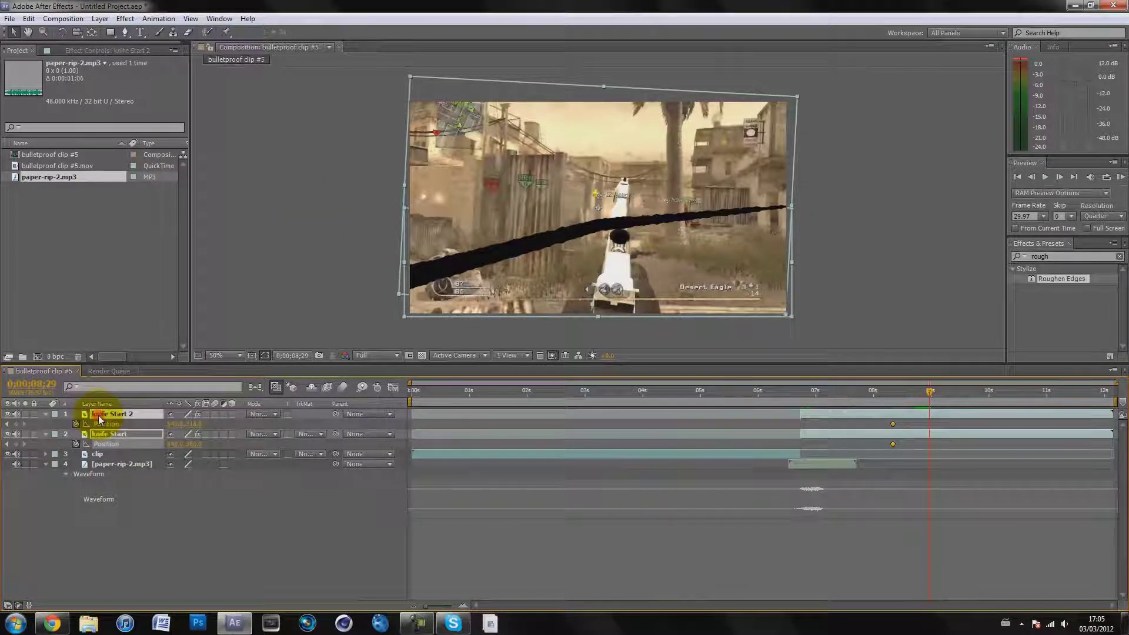
Step: At 0;00;08;29, push knife Start 2 up and knife Start down off the frame
drag(191, 424, 35, 419)
key(ctrl+z)
click(176, 542)
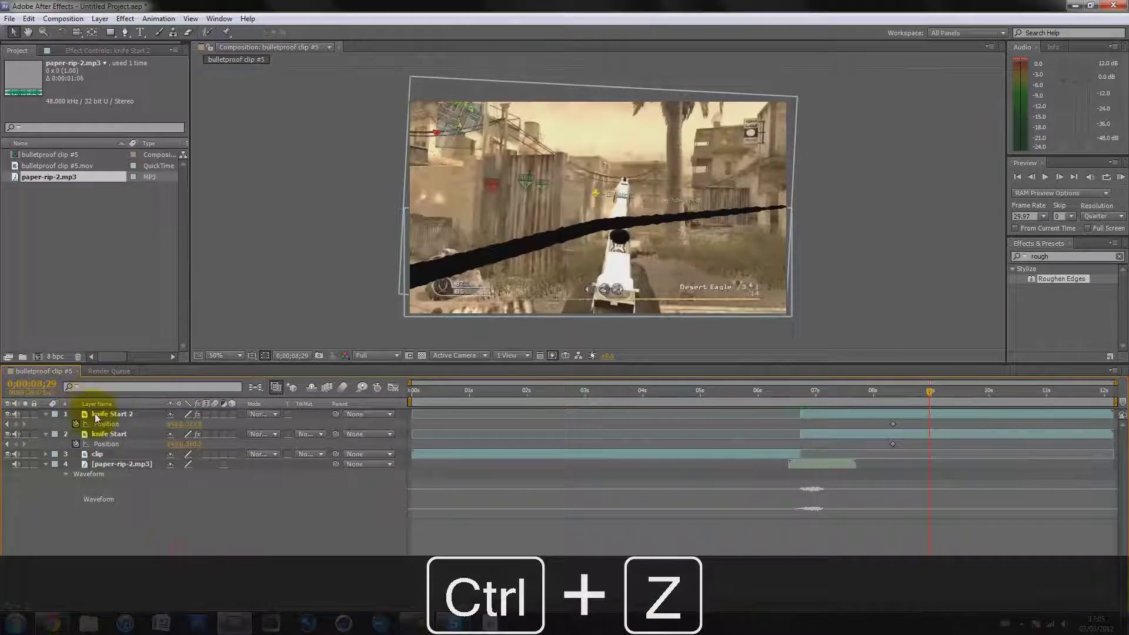
click(97, 414)
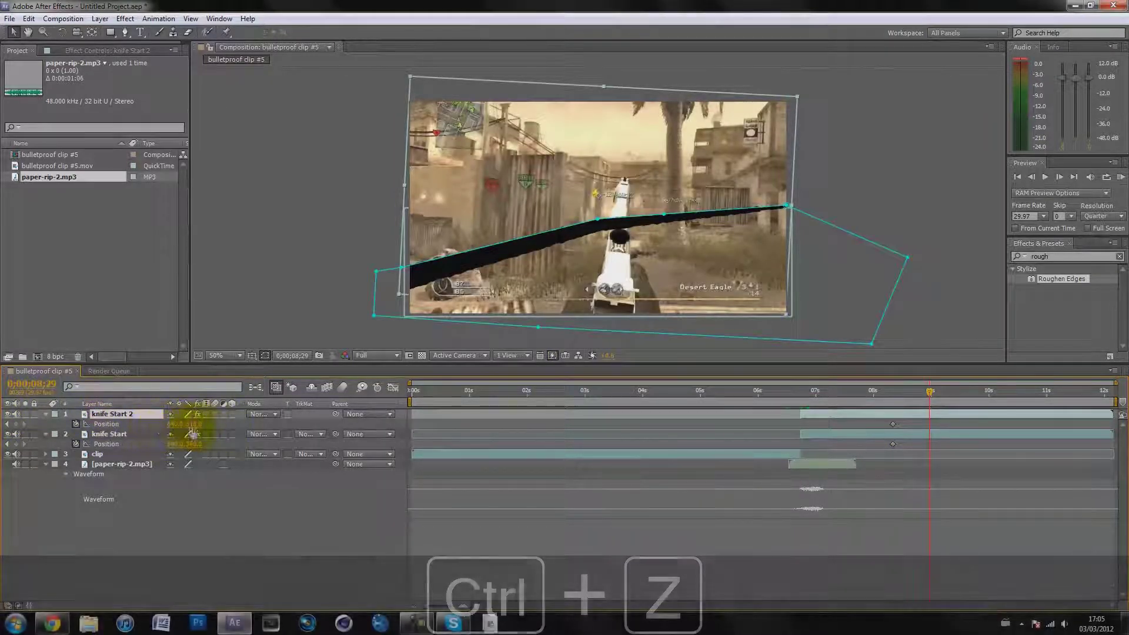
drag(199, 424, 12, 393)
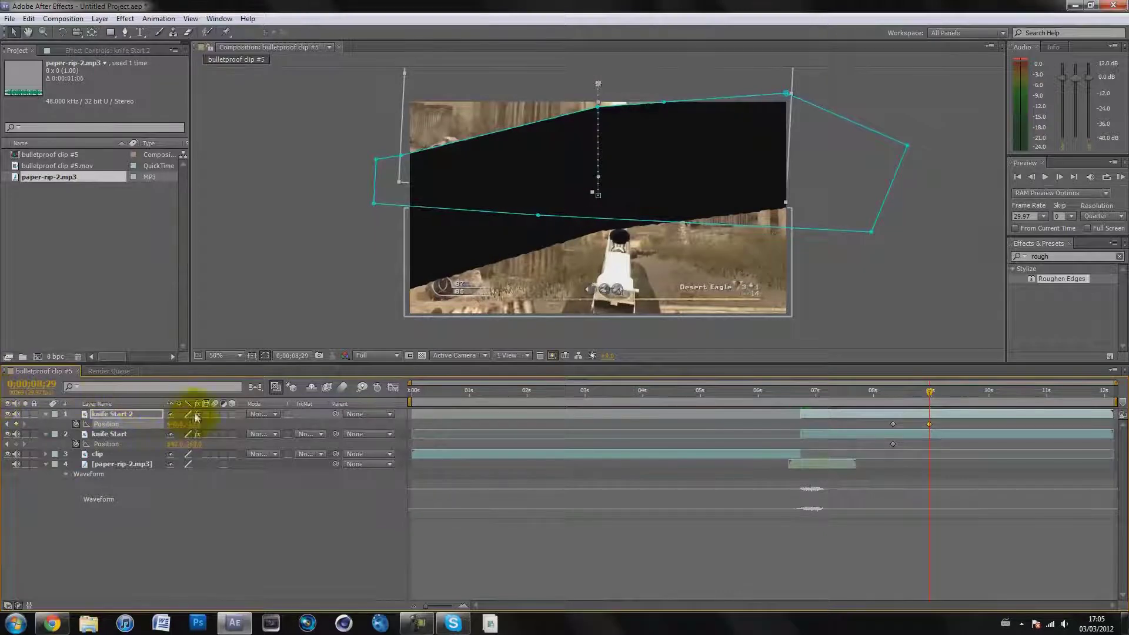
drag(189, 423, 54, 413)
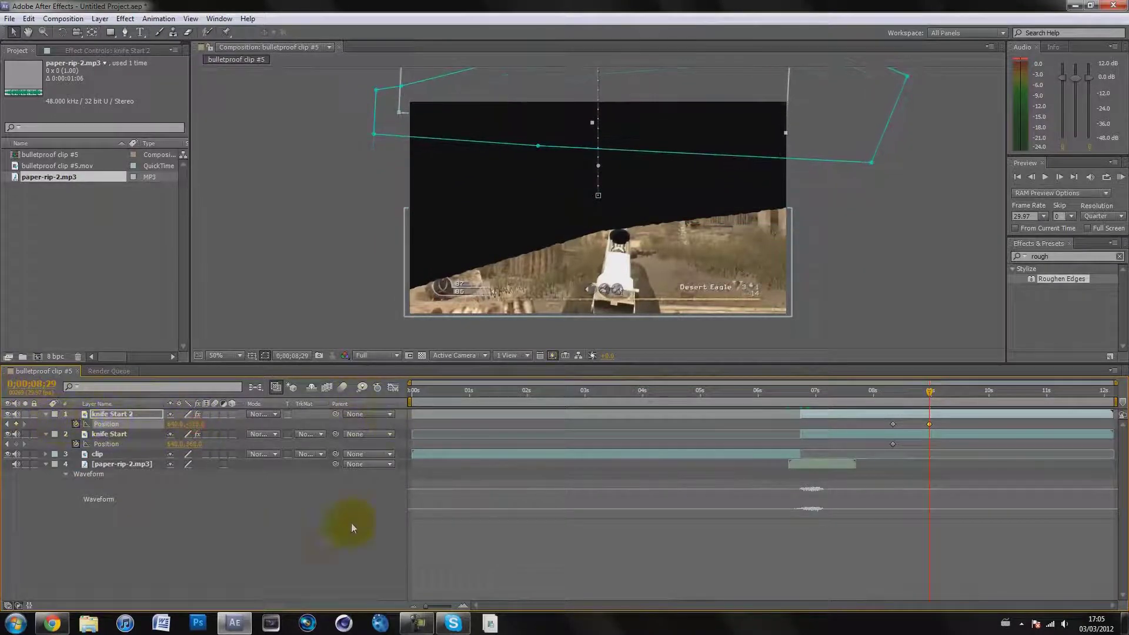
click(192, 536)
drag(193, 444, 419, 454)
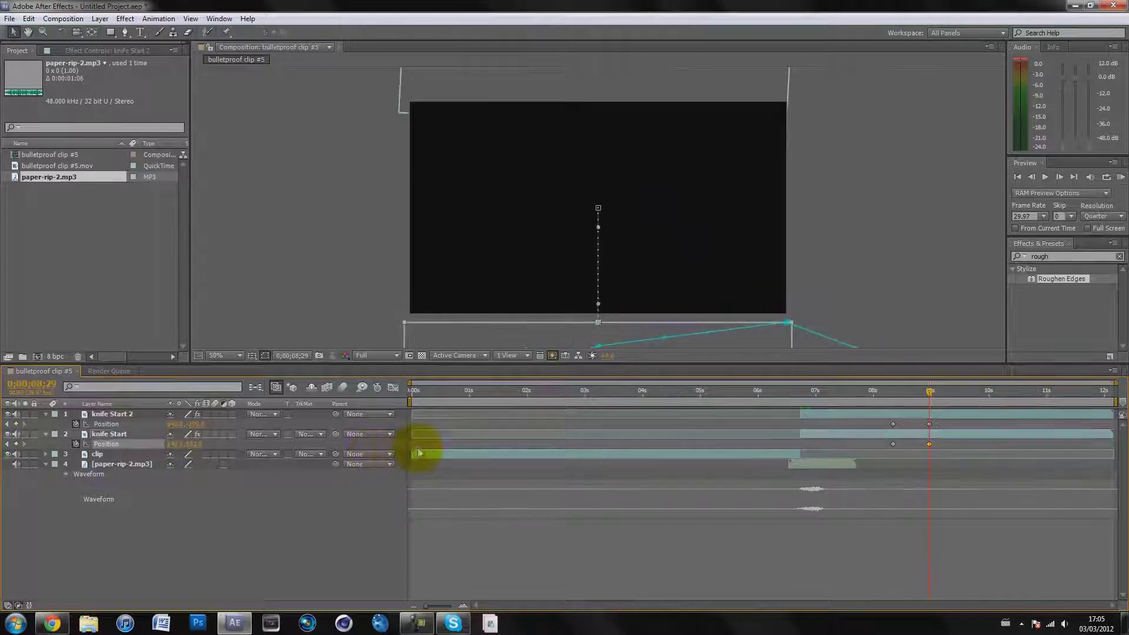
click(249, 531)
Step: Raise the system volume to 16 and preview the split animation
click(1064, 625)
mouse_move(1067, 529)
mouse_down()
mouse_move(1059, 516)
mouse_move(1061, 533)
mouse_up()
click(991, 560)
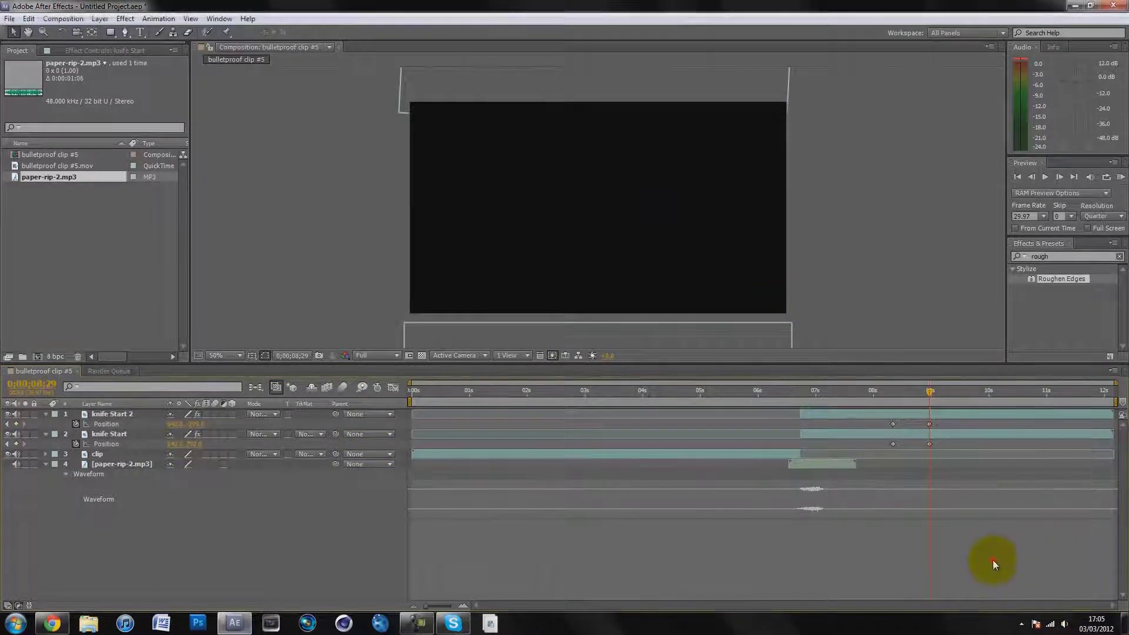
click(1121, 178)
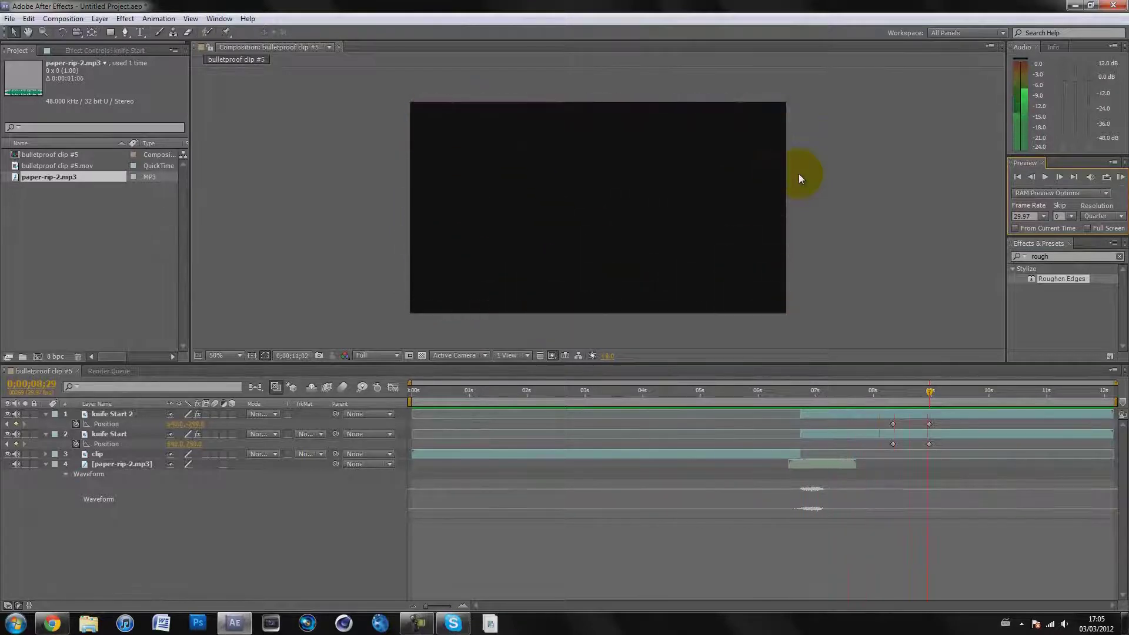
click(798, 174)
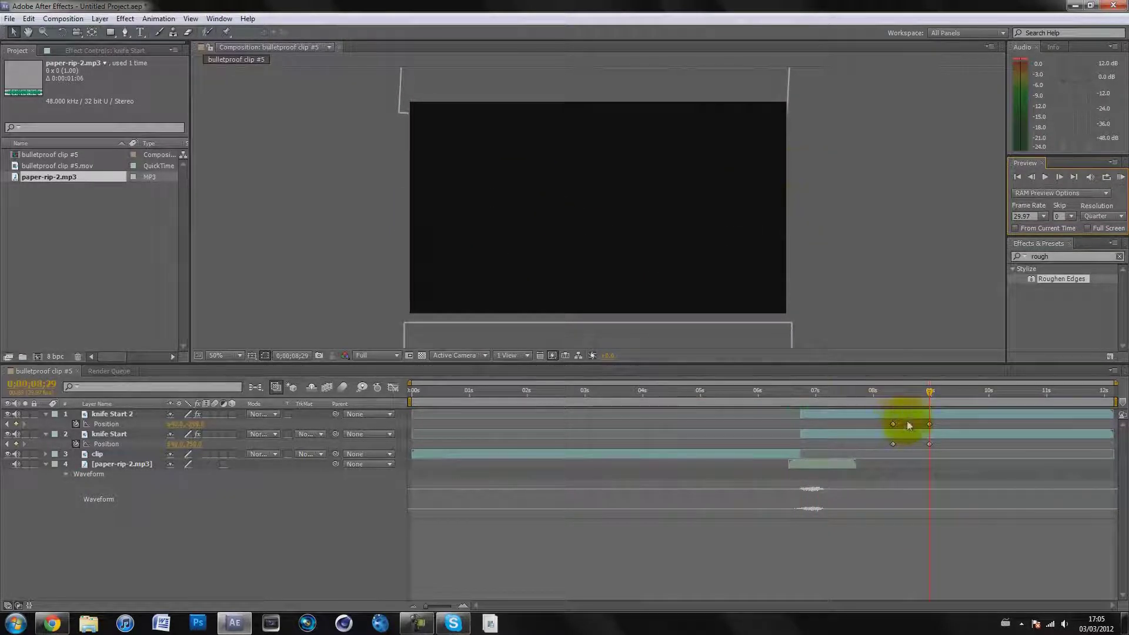
Step: Drag both knife layers' end Position keyframes a few frames earlier on the timeline
click(930, 424)
click(930, 444)
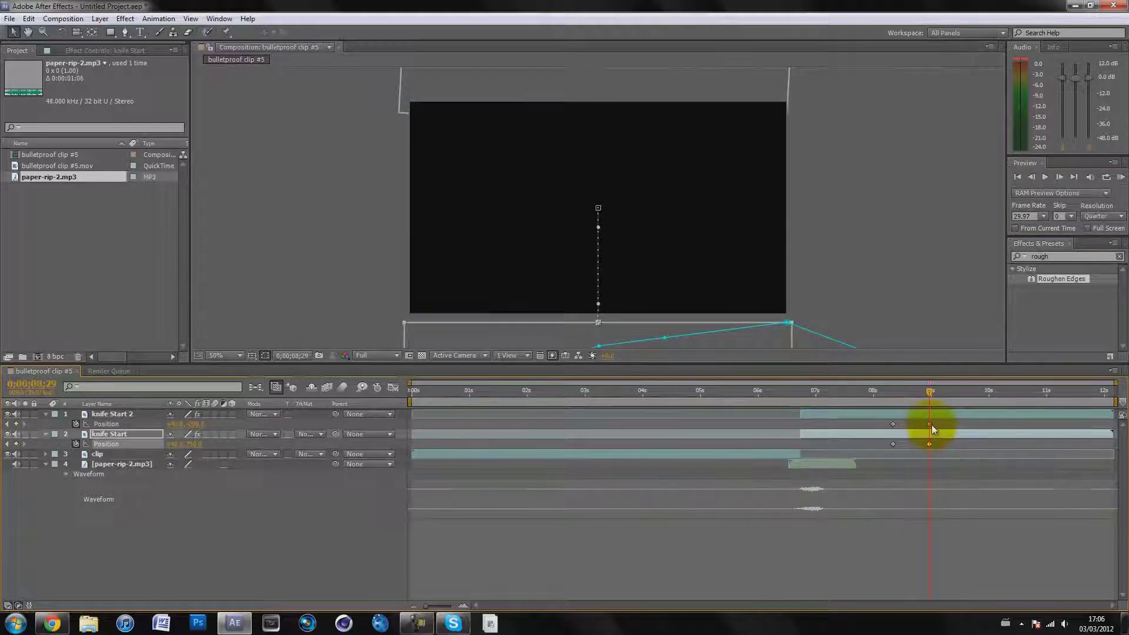
shift+click(930, 424)
drag(926, 428, 916, 429)
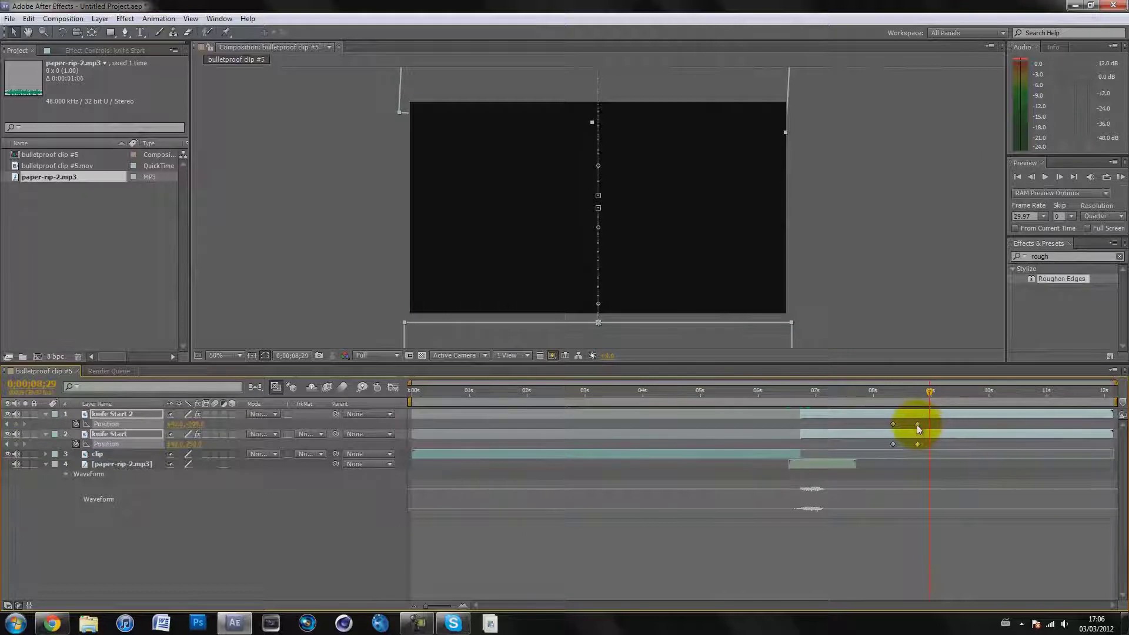
click(909, 312)
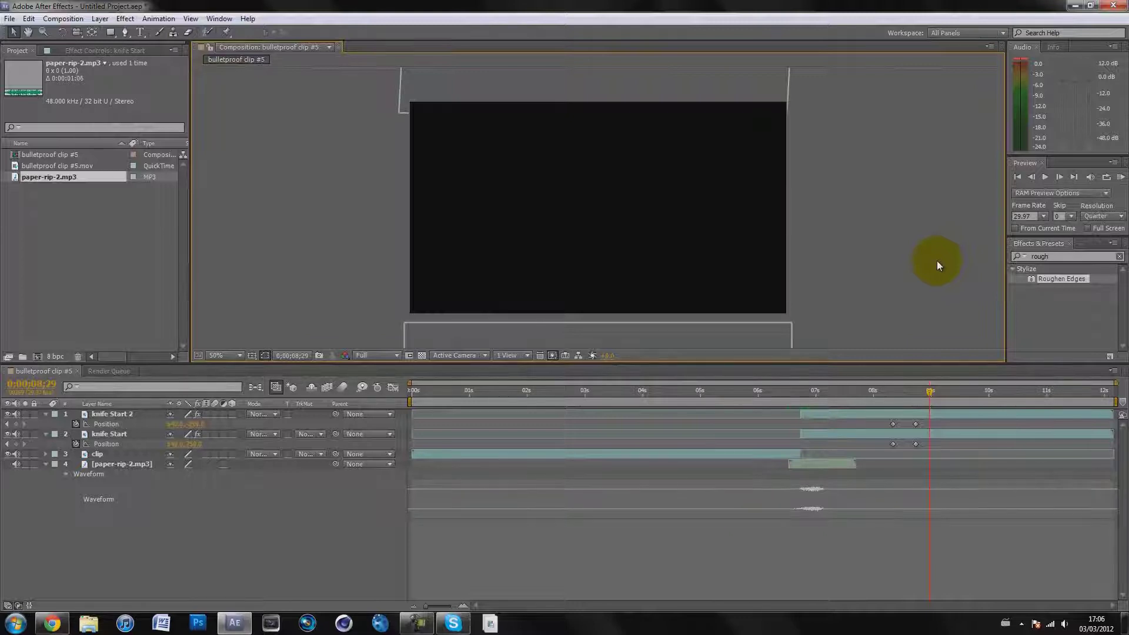
Step: Minimize After Effects and dismiss the desktop context menu to show the wallpaper
click(1075, 7)
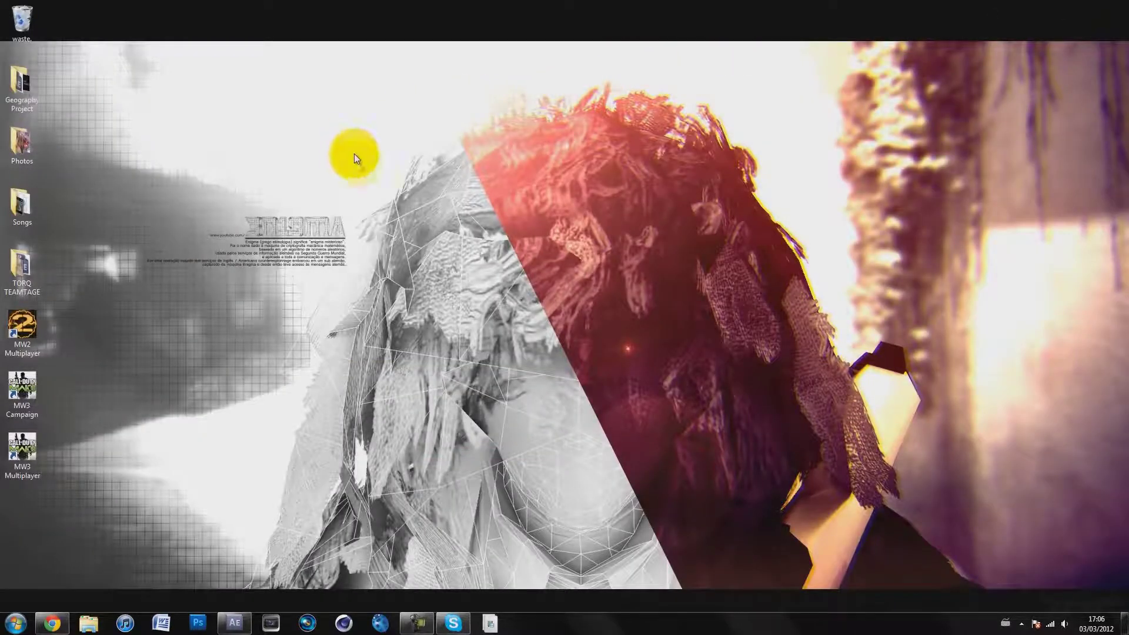
right_click(354, 157)
click(319, 126)
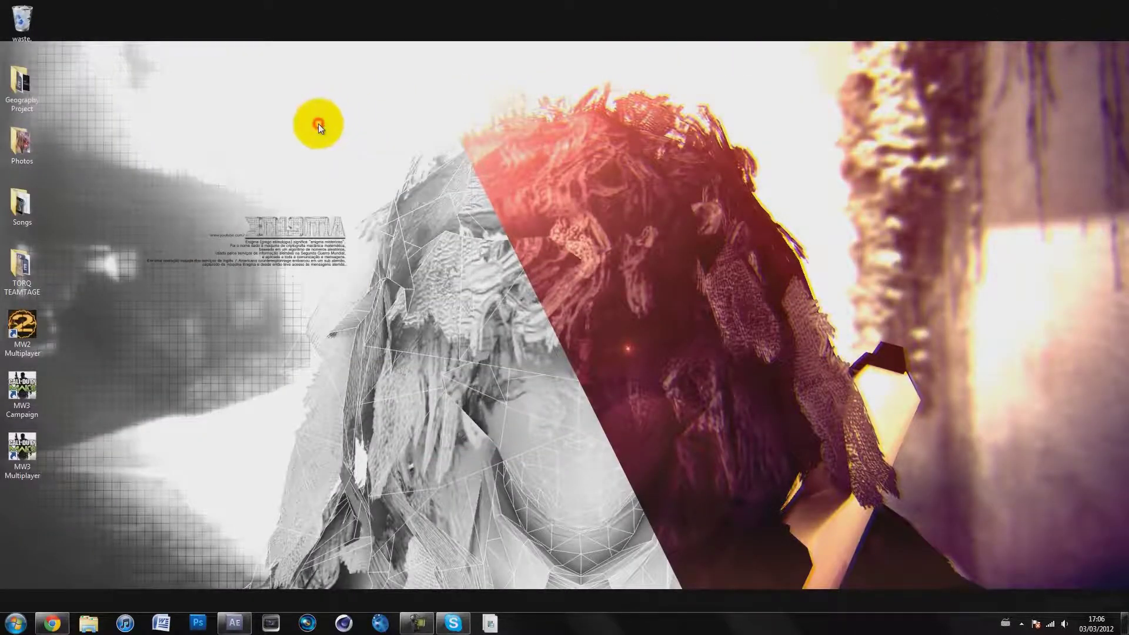